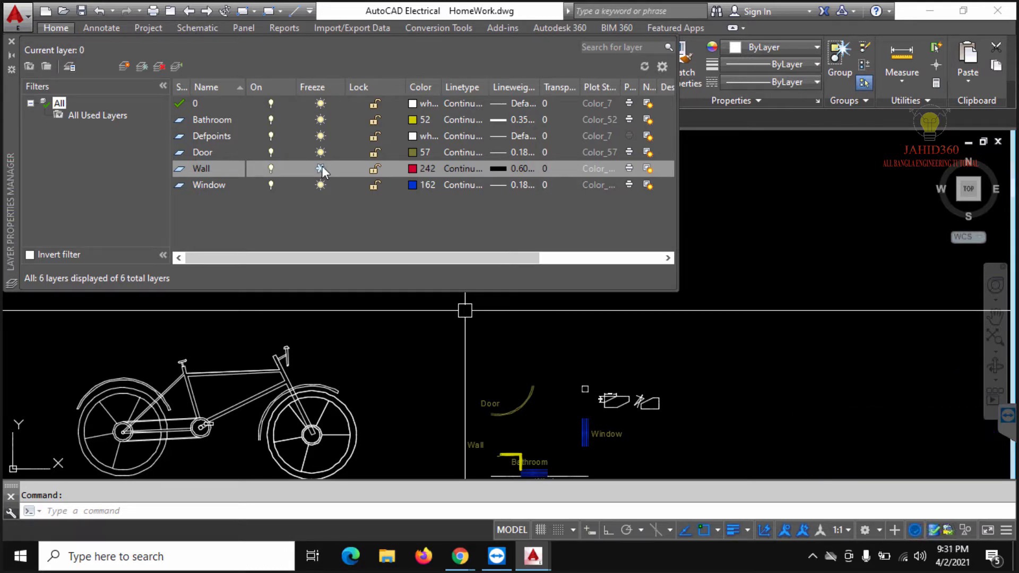
- Thaw the Wall layer
{"action": "left_click", "coordinate": [320, 167]}
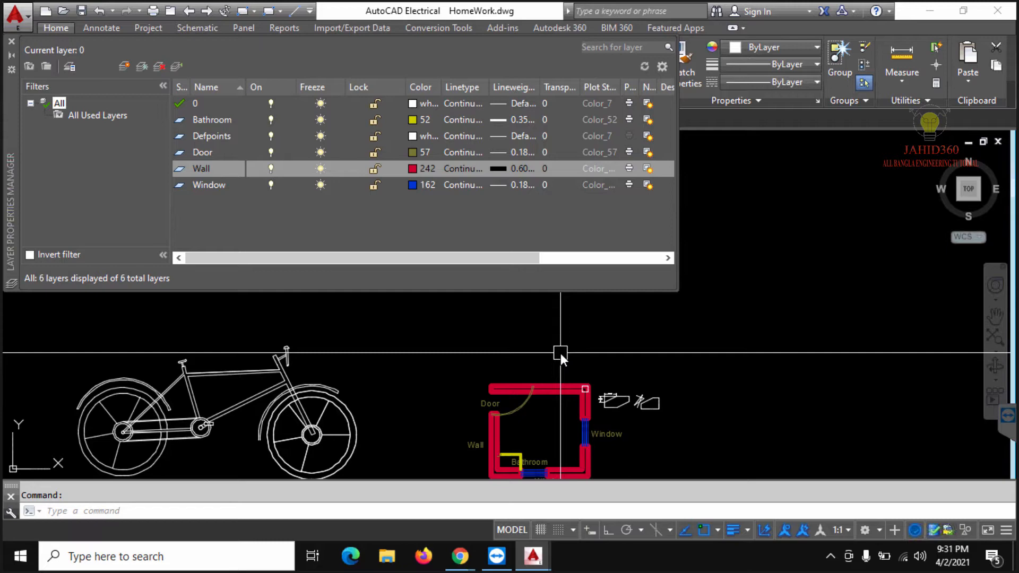
{"action": "scroll", "coordinate": [655, 384], "scroll_direction": "down", "scroll_amount": 3}
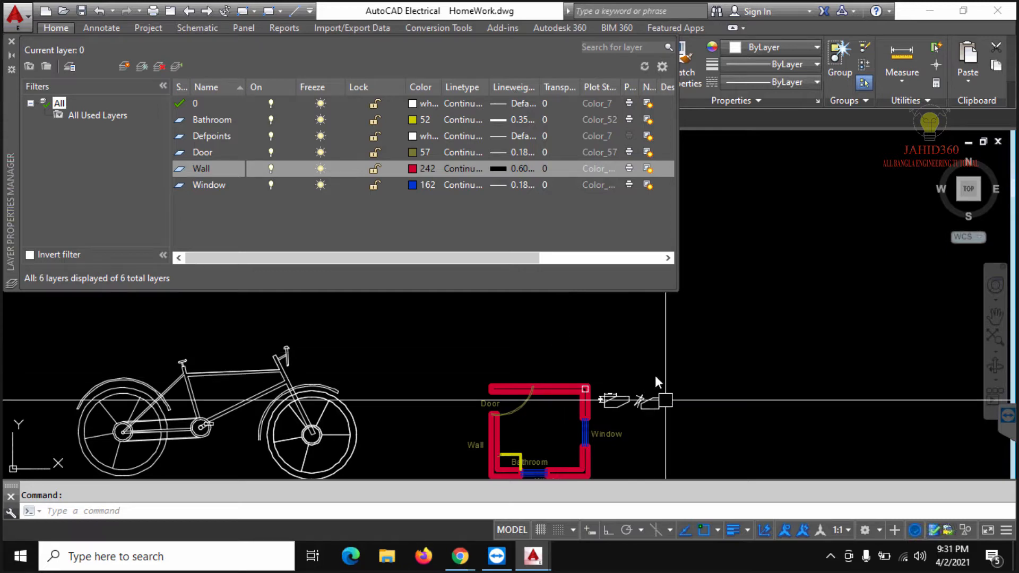
{"action": "mouse_move", "coordinate": [655, 401]}
{"action": "middle_mouse_down"}
{"action": "mouse_move", "coordinate": [616, 332]}
{"action": "mouse_move", "coordinate": [579, 409]}
{"action": "middle_mouse_up"}
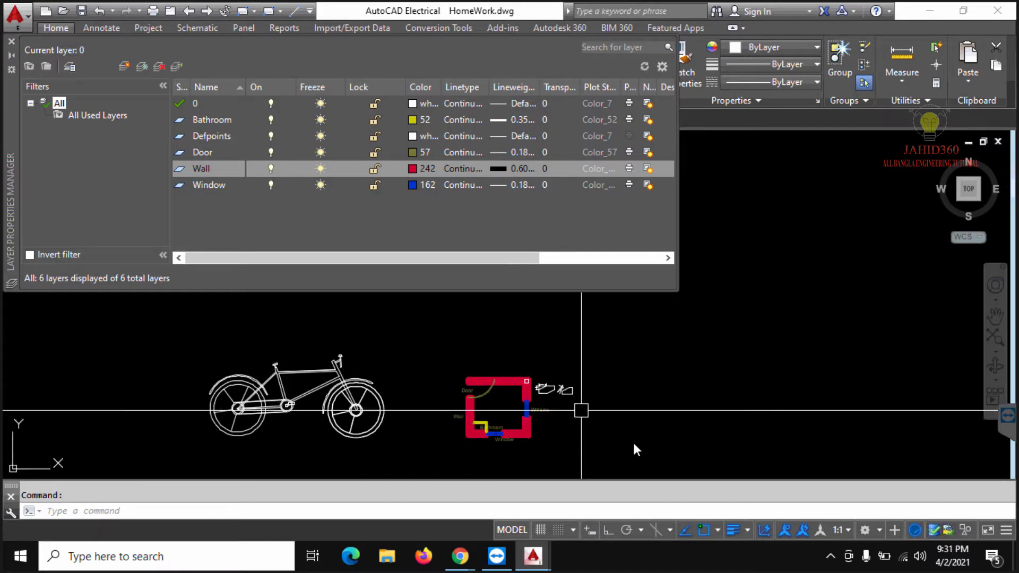
{"action": "left_click", "coordinate": [687, 459]}
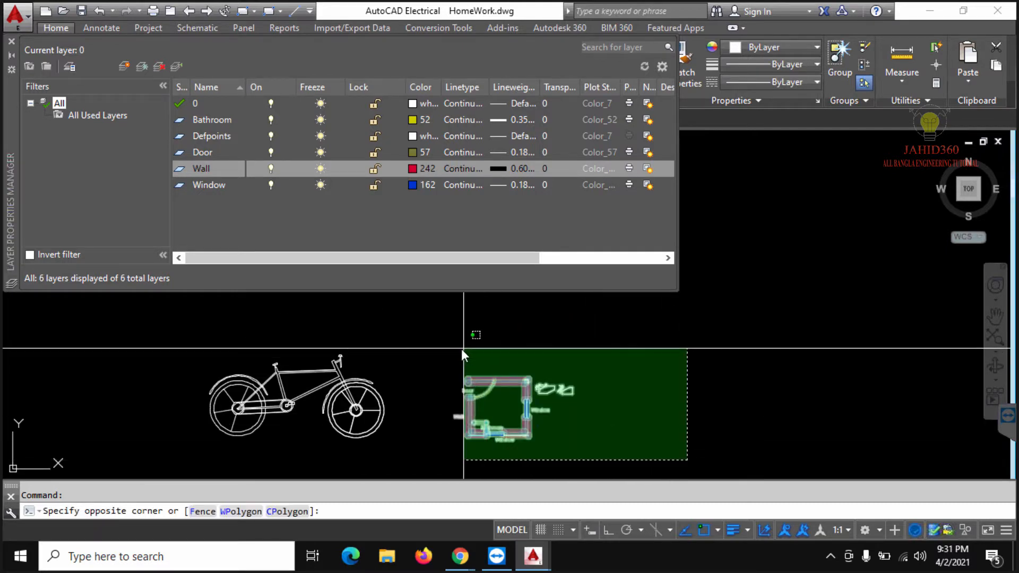
{"action": "left_click", "coordinate": [177, 332]}
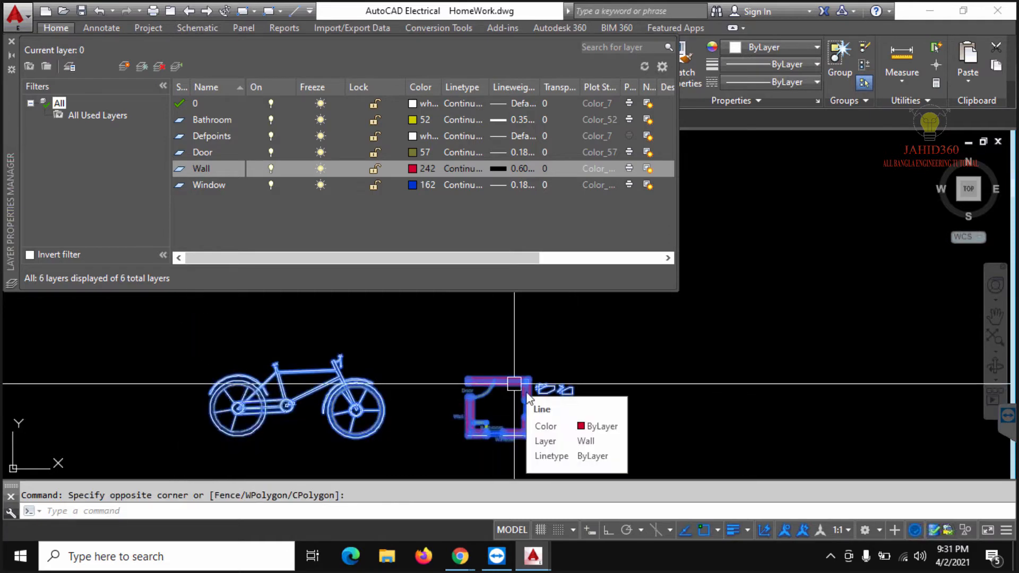
{"action": "key", "text": "Escape"}
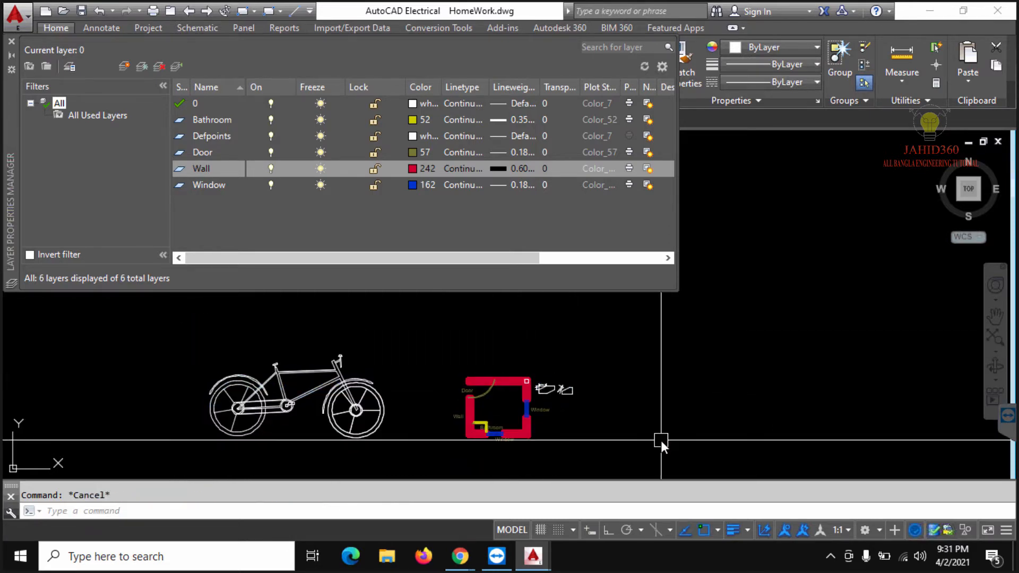
{"action": "key", "text": "ctrl+a"}
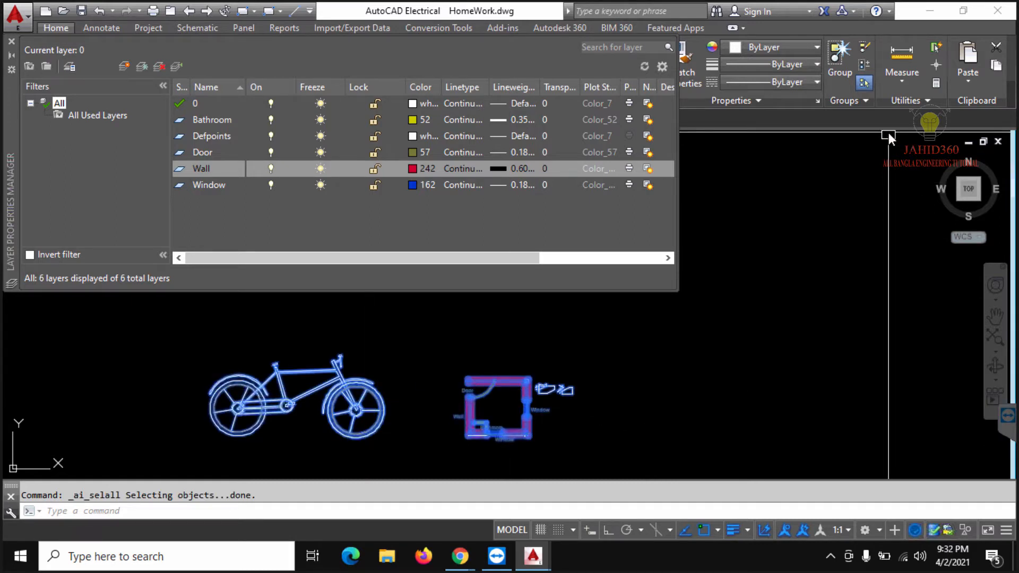
{"action": "key", "text": "Escape"}
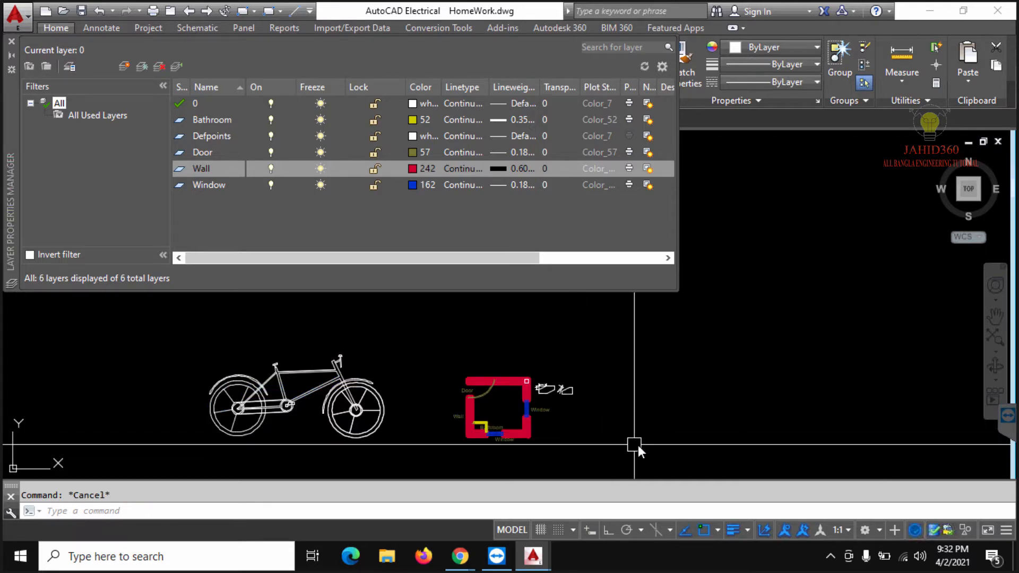
{"action": "left_click", "coordinate": [638, 444]}
{"action": "key", "text": "Escape"}
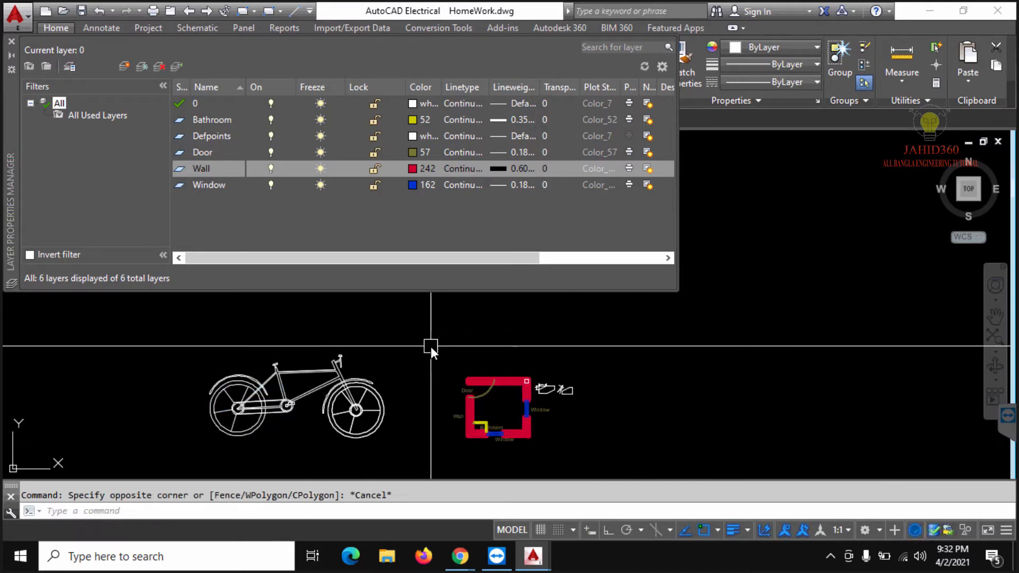
{"action": "key", "text": "ctrl+a"}
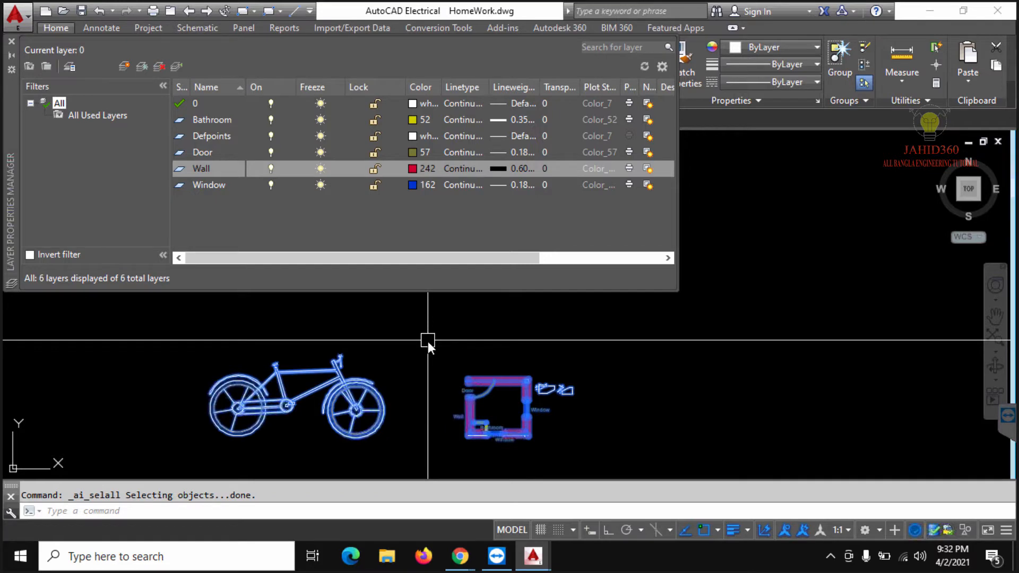
{"action": "type", "text": "c"}
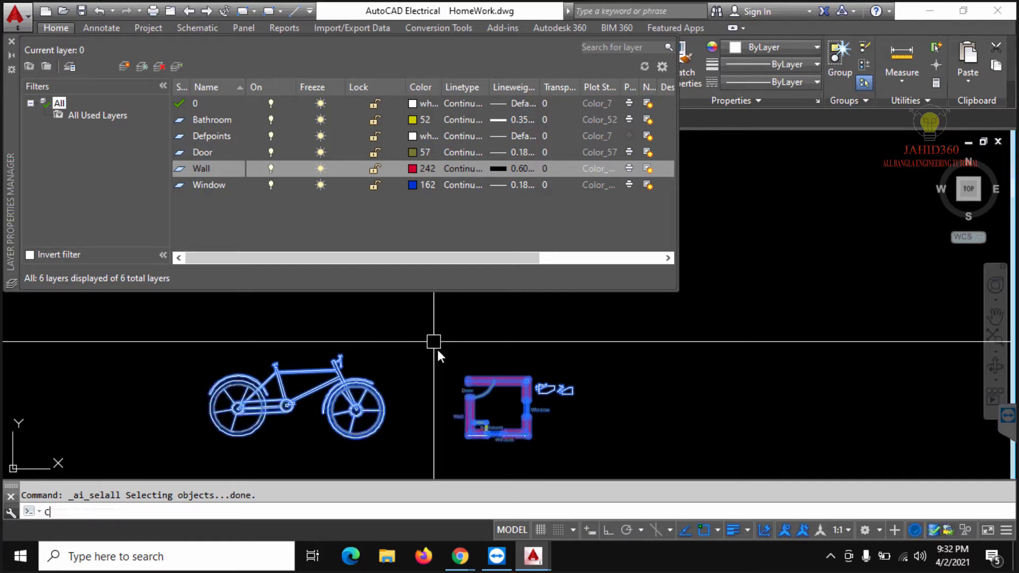
{"action": "key", "text": "Escape"}
- Turn off the Wall layer
{"action": "left_click", "coordinate": [270, 169]}
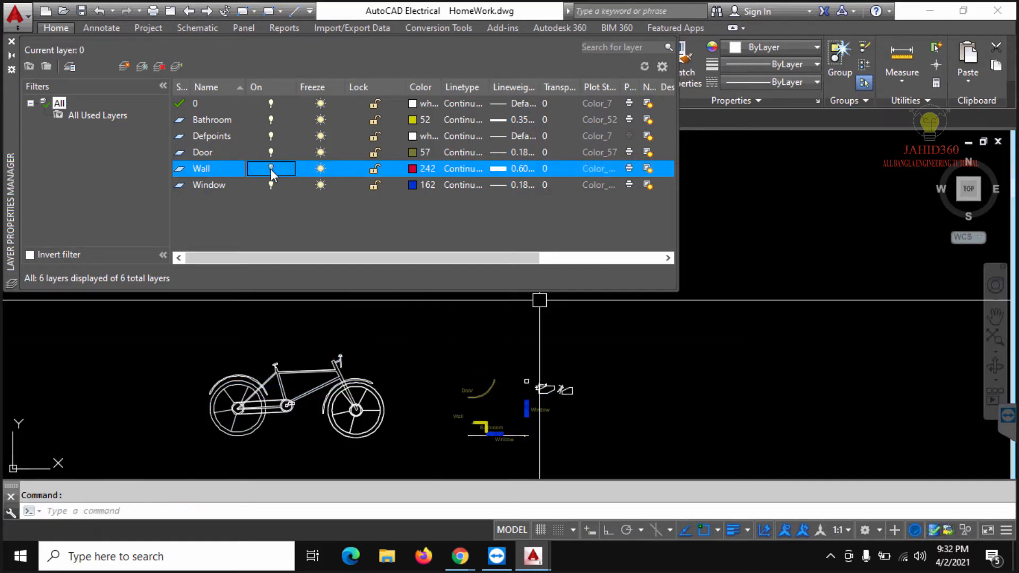
{"action": "left_click", "coordinate": [734, 364]}
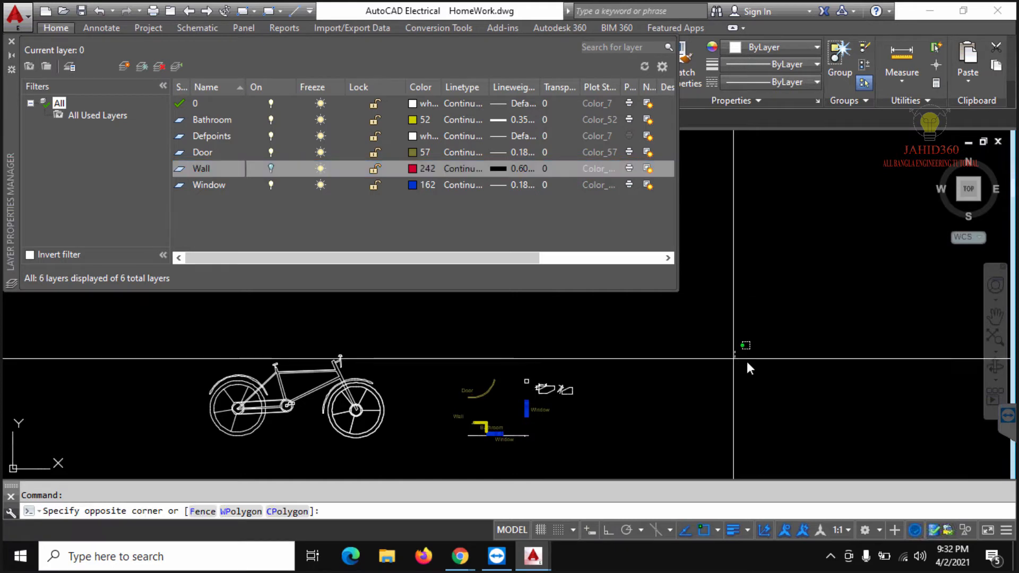
{"action": "key", "text": "Escape"}
- Select all objects in the drawing and place two copies, one right of and one above-right of the originals
{"action": "key", "text": "ctrl+a"}
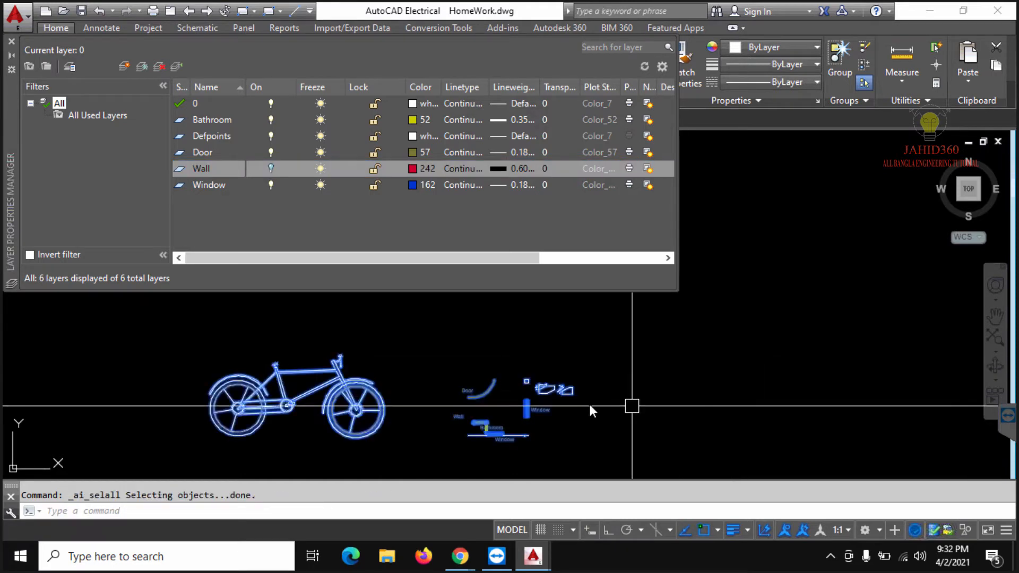
{"action": "type", "text": "co"}
{"action": "key", "text": "Return"}
{"action": "left_click", "coordinate": [409, 345]}
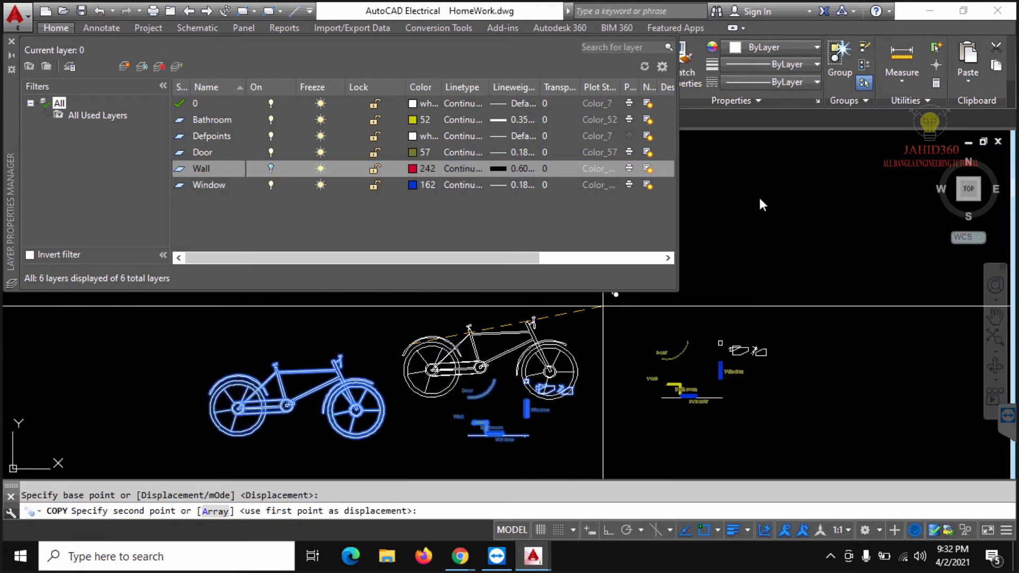
{"action": "left_click", "coordinate": [840, 345]}
{"action": "key", "text": "Escape"}
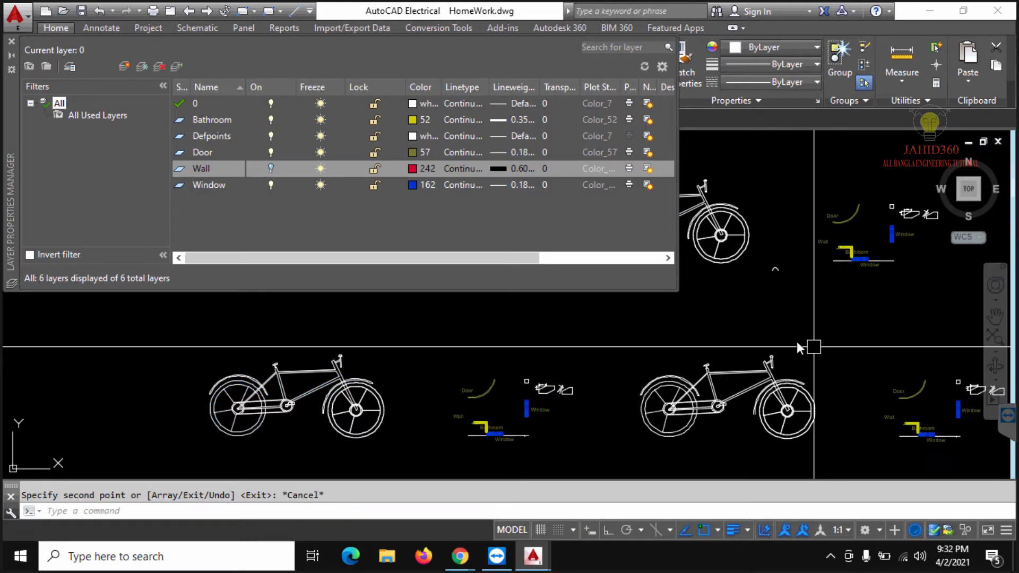
- Turn the Wall layer back on
{"action": "left_click", "coordinate": [272, 168]}
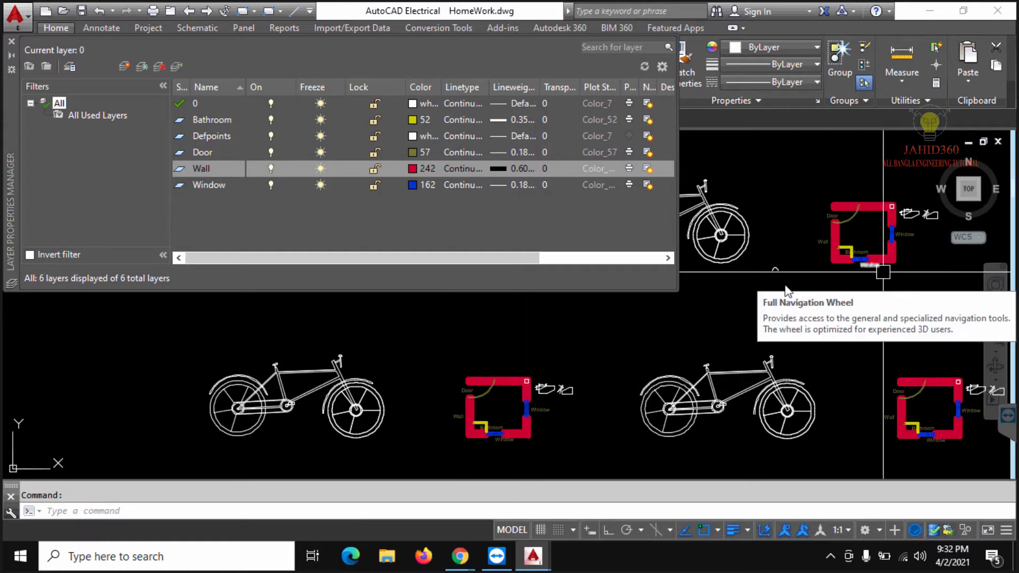
{"action": "scroll", "coordinate": [884, 274], "scroll_direction": "down", "scroll_amount": 2}
{"action": "middle_click_drag", "start_coordinate": [884, 277], "coordinate": [589, 368]}
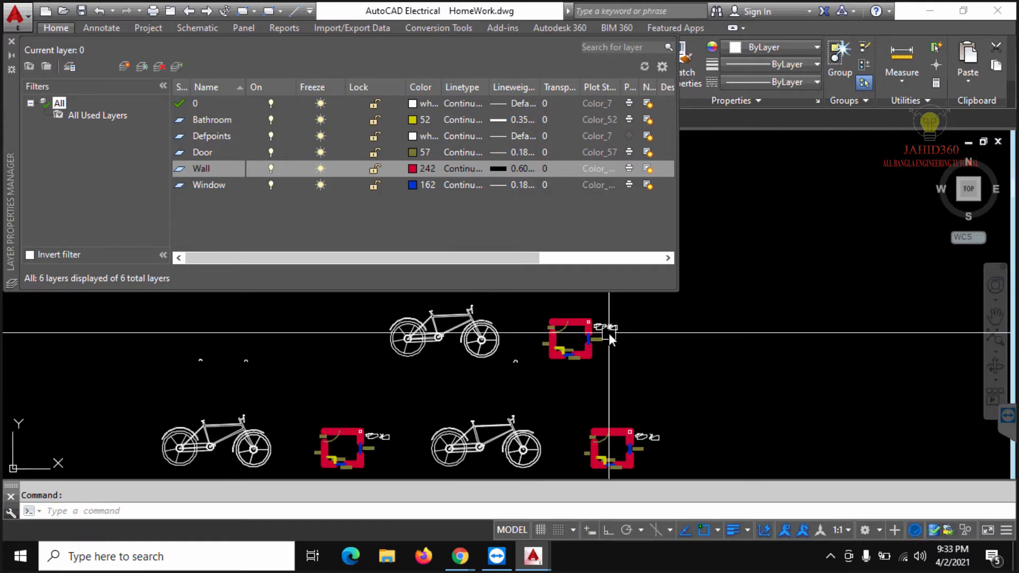
- Turn off the Wall layer and copy the upper floor plan to two empty spots above and to its right
{"action": "left_click", "coordinate": [271, 168]}
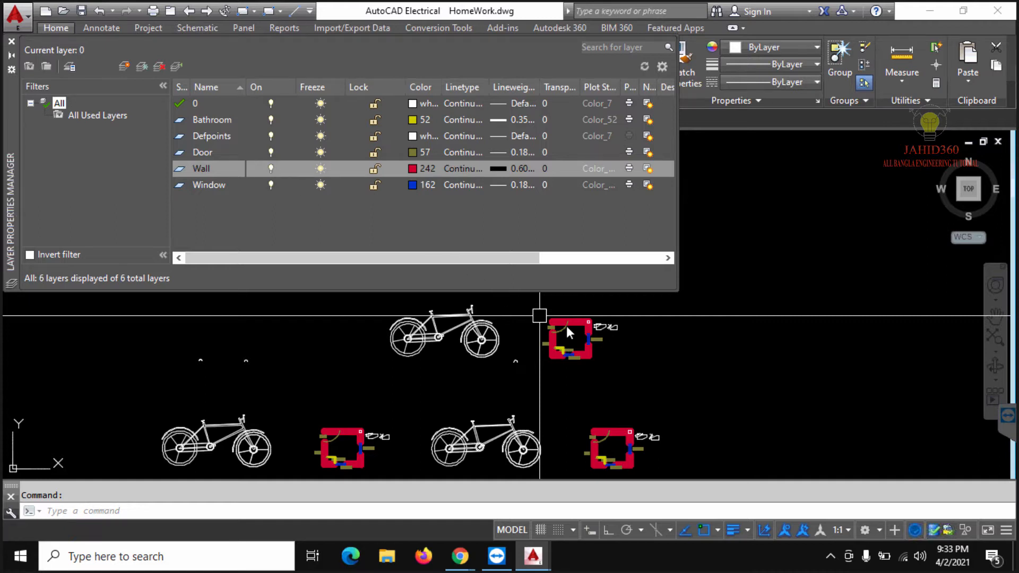
{"action": "mouse_move", "coordinate": [657, 372]}
{"action": "middle_mouse_down"}
{"action": "mouse_move", "coordinate": [644, 447]}
{"action": "mouse_move", "coordinate": [695, 464]}
{"action": "middle_mouse_up"}
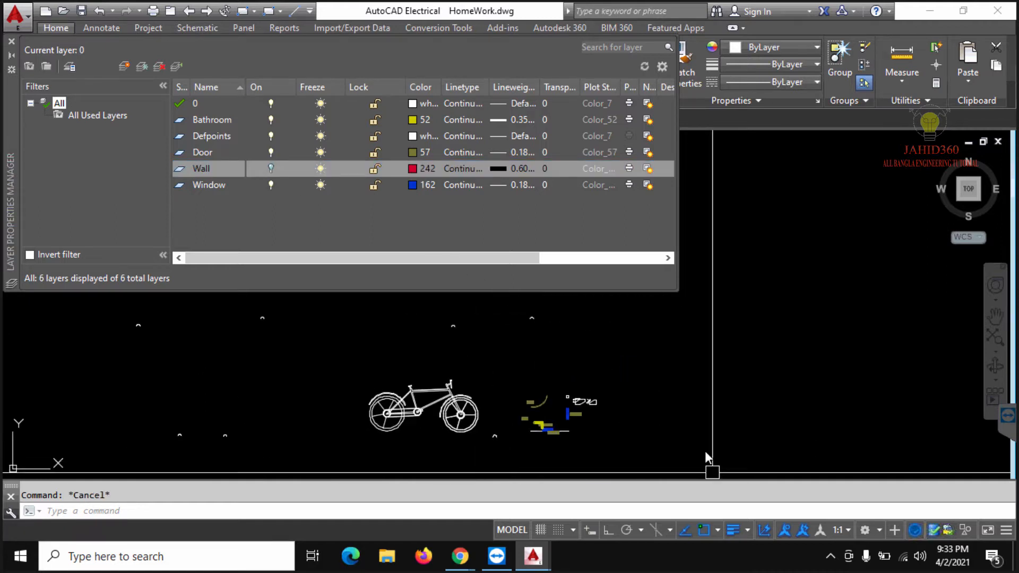
{"action": "left_click", "coordinate": [716, 472]}
{"action": "left_click", "coordinate": [527, 370]}
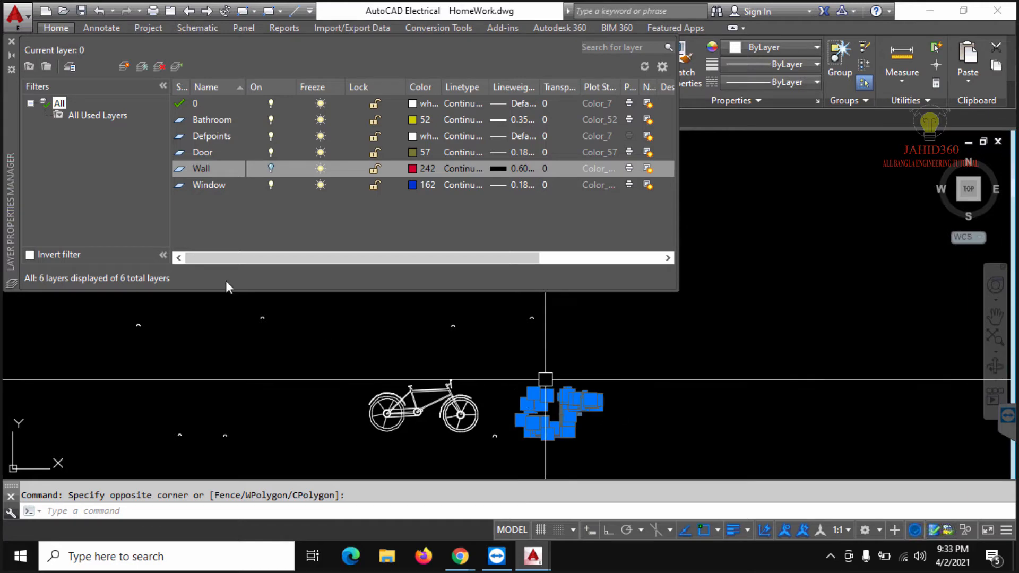
{"action": "type", "text": "co"}
{"action": "key", "text": "Return"}
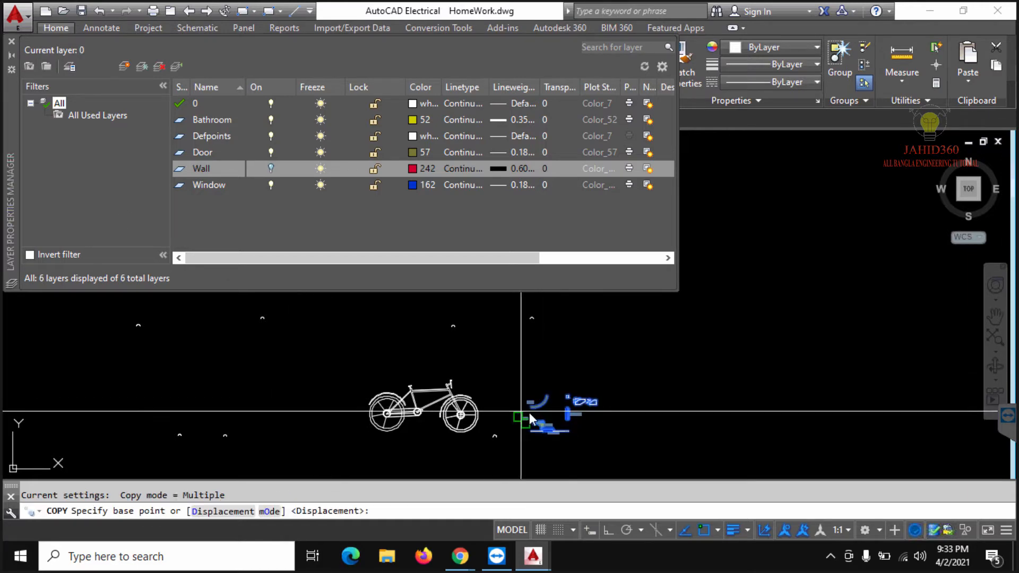
{"action": "left_click", "coordinate": [529, 413]}
{"action": "left_click", "coordinate": [728, 331]}
{"action": "left_click", "coordinate": [745, 207]}
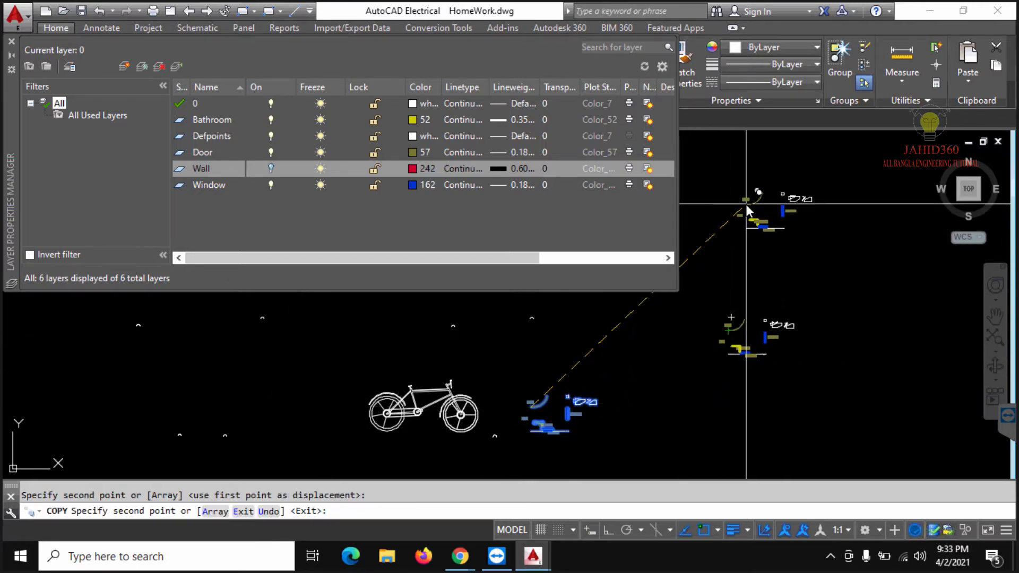
{"action": "key", "text": "Escape"}
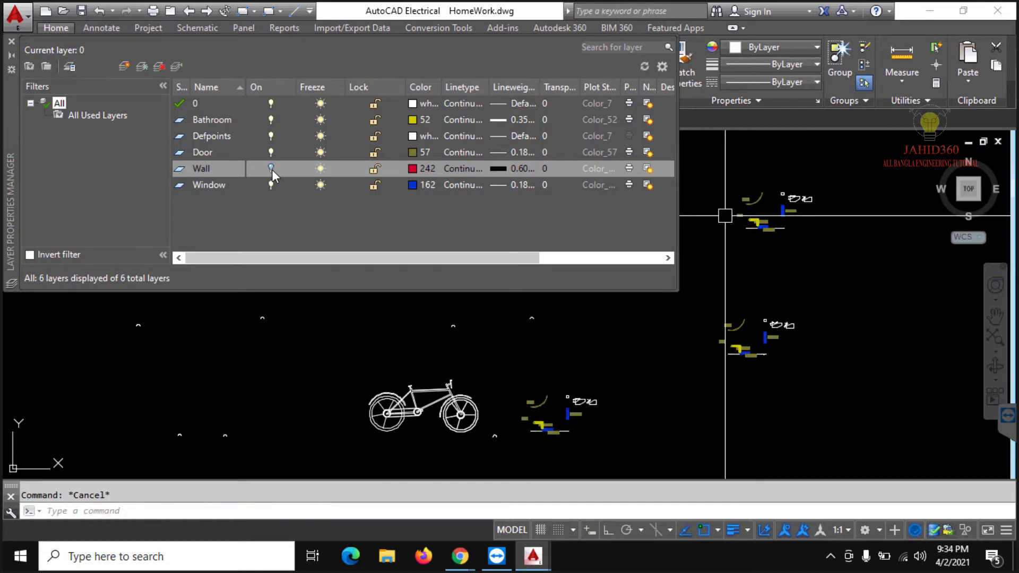
- Turn the Wall layer back on and erase the two wall-less floor plan copies
{"action": "left_click", "coordinate": [271, 170]}
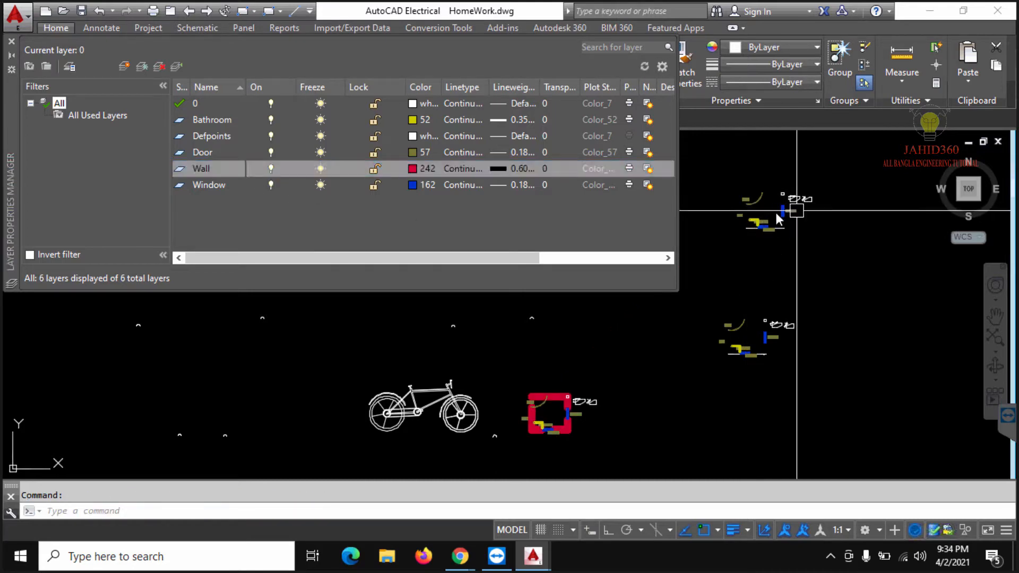
{"action": "key", "text": "Escape"}
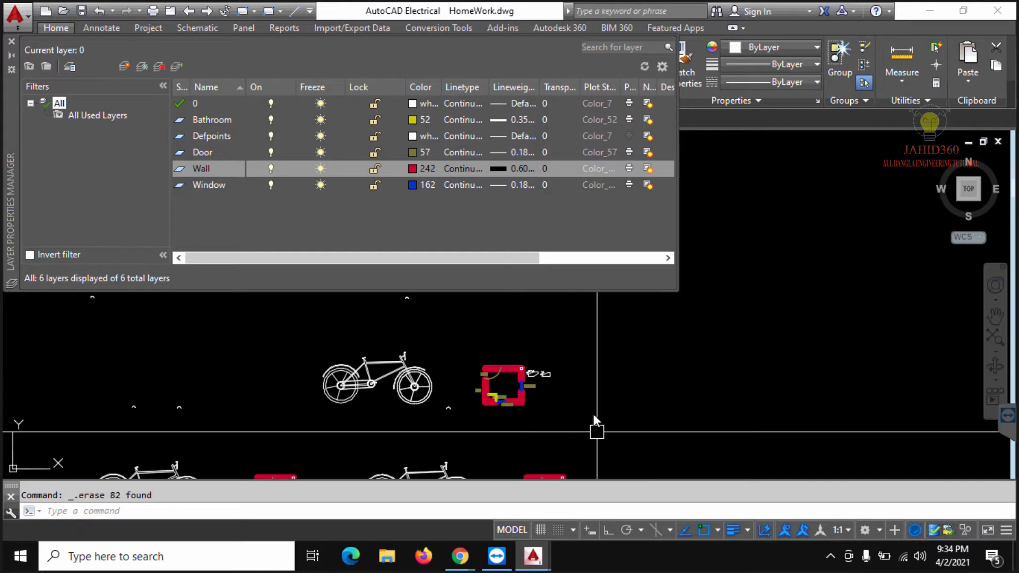
{"action": "left_click", "coordinate": [599, 431]}
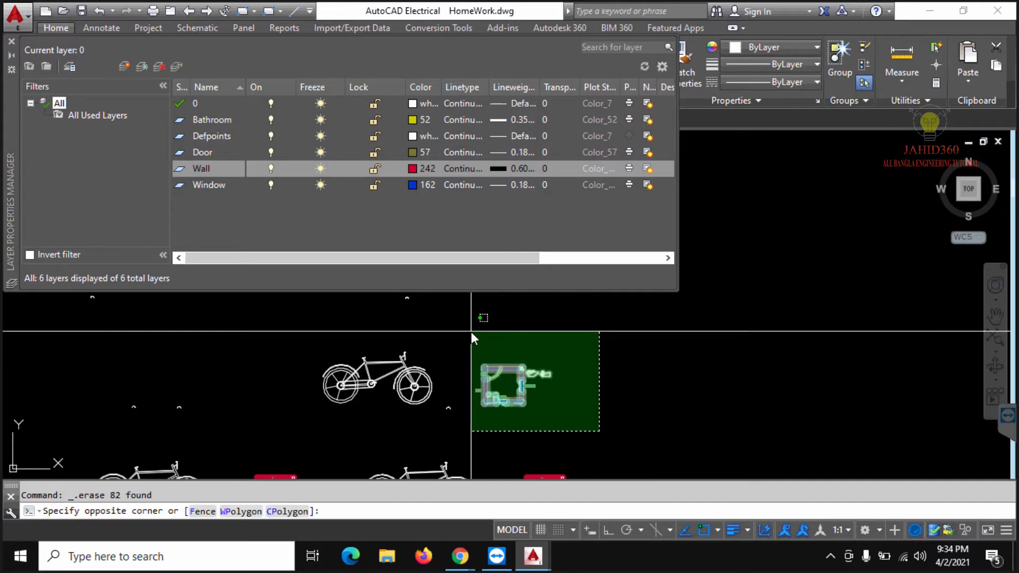
{"action": "left_click", "coordinate": [471, 331]}
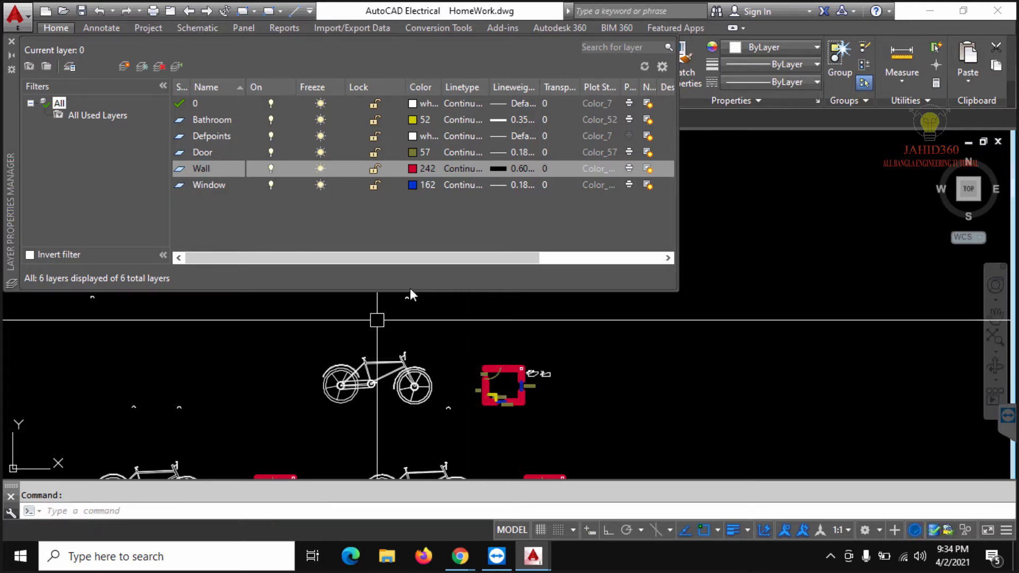
- Freeze the Wall layer
{"action": "left_click", "coordinate": [320, 169]}
{"action": "scroll", "coordinate": [613, 355], "scroll_direction": "down", "scroll_amount": 5}
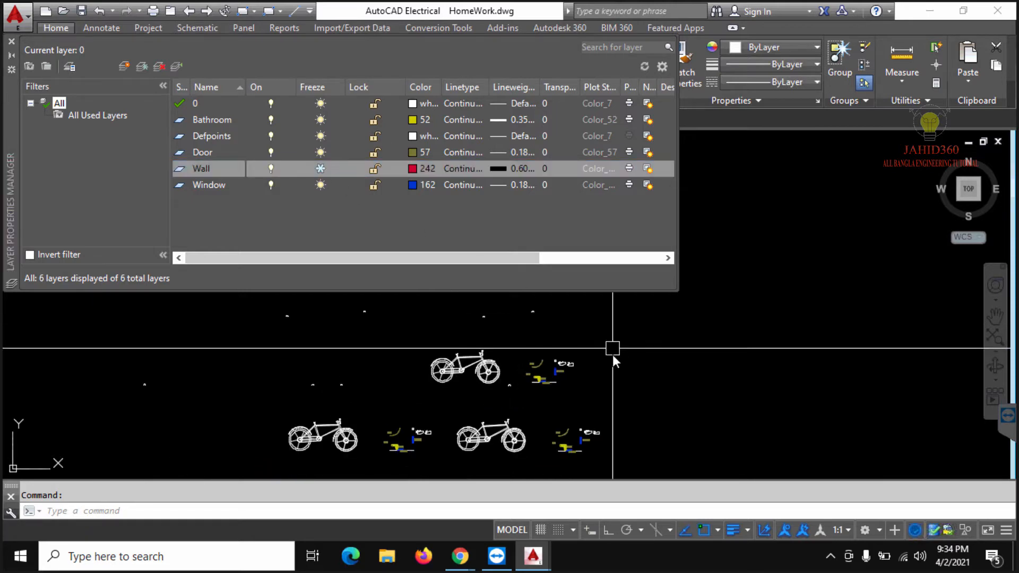
{"action": "middle_click_drag", "start_coordinate": [631, 387], "coordinate": [398, 357]}
{"action": "scroll", "coordinate": [405, 364], "scroll_direction": "down", "scroll_amount": 2}
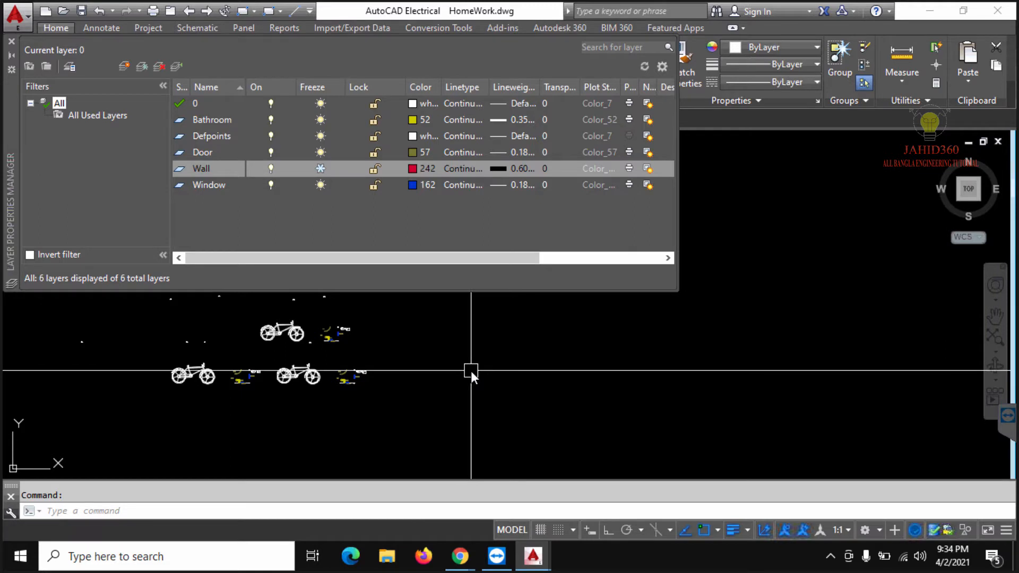
- Copy all unfrozen objects to the empty area right of the originals and thaw the Wall layer
{"action": "key", "text": "ctrl+a"}
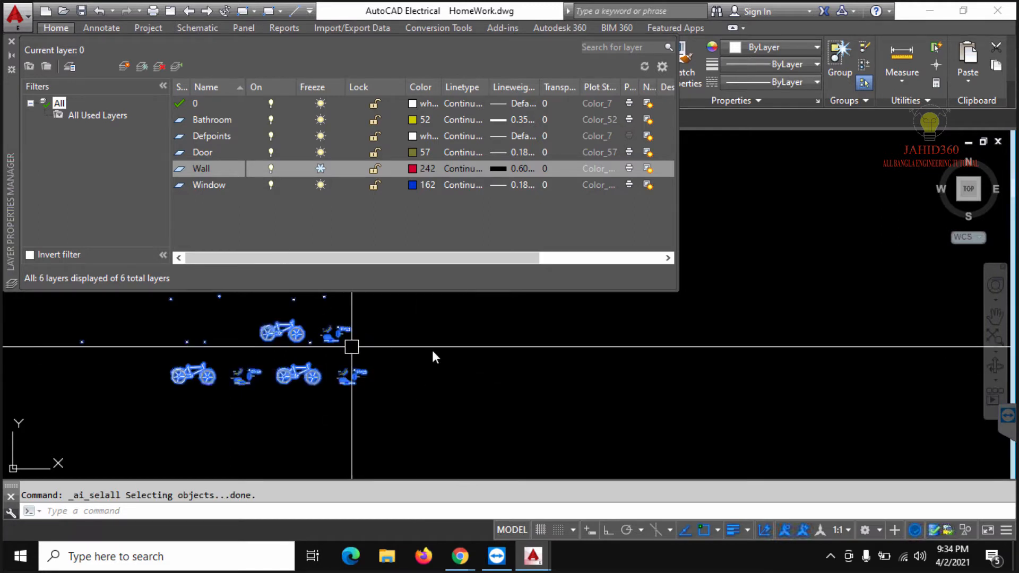
{"action": "type", "text": "cp"}
{"action": "key", "text": "Return"}
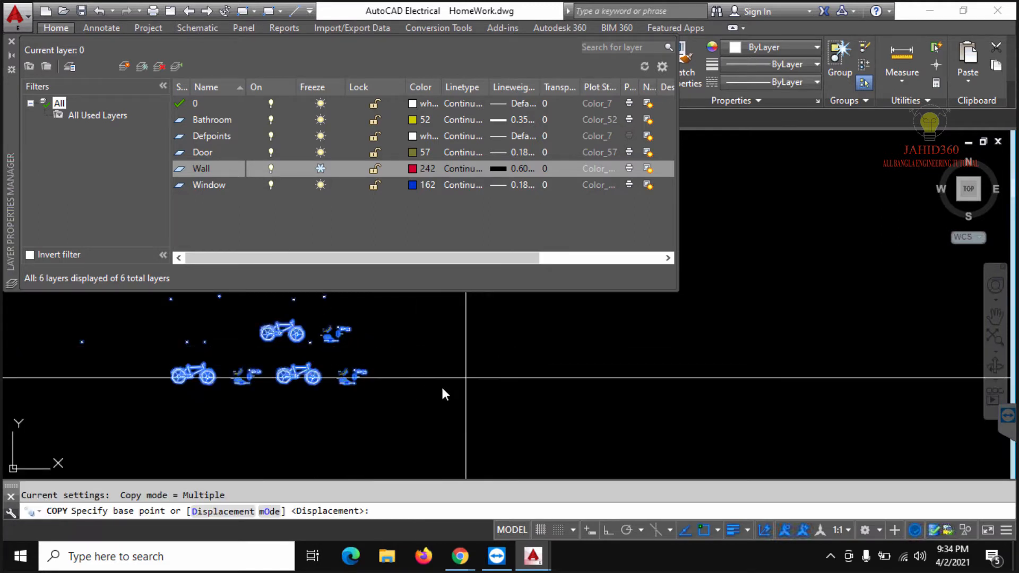
{"action": "left_click", "coordinate": [442, 386]}
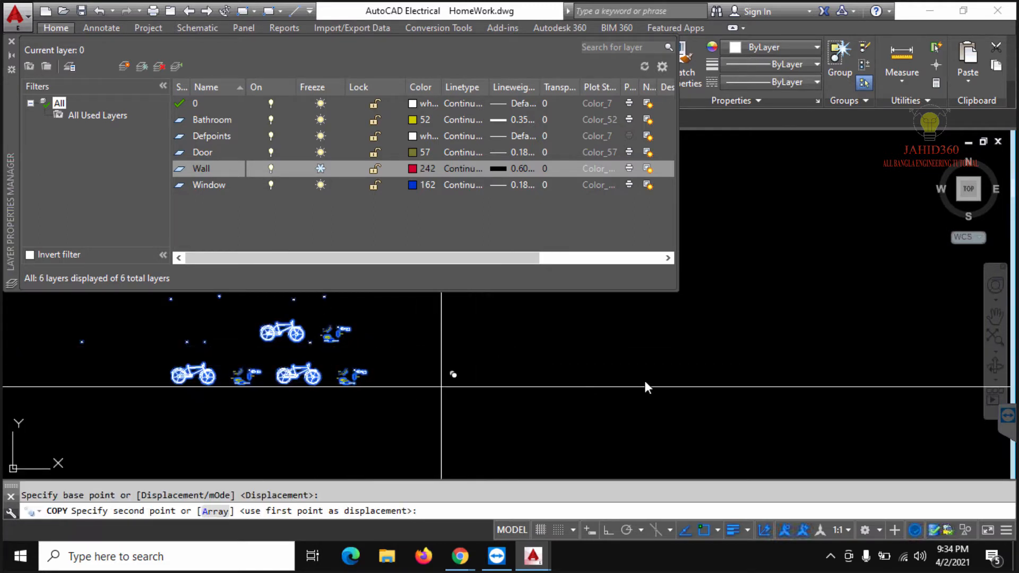
{"action": "left_click", "coordinate": [910, 335]}
{"action": "key", "text": "Escape"}
{"action": "key", "text": "Escape"}
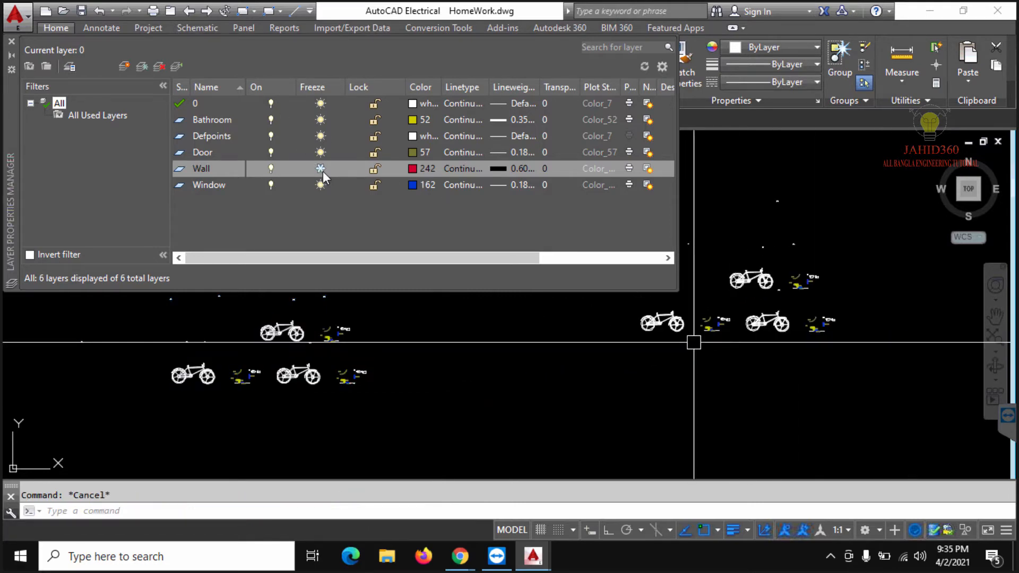
{"action": "left_click", "coordinate": [320, 169]}
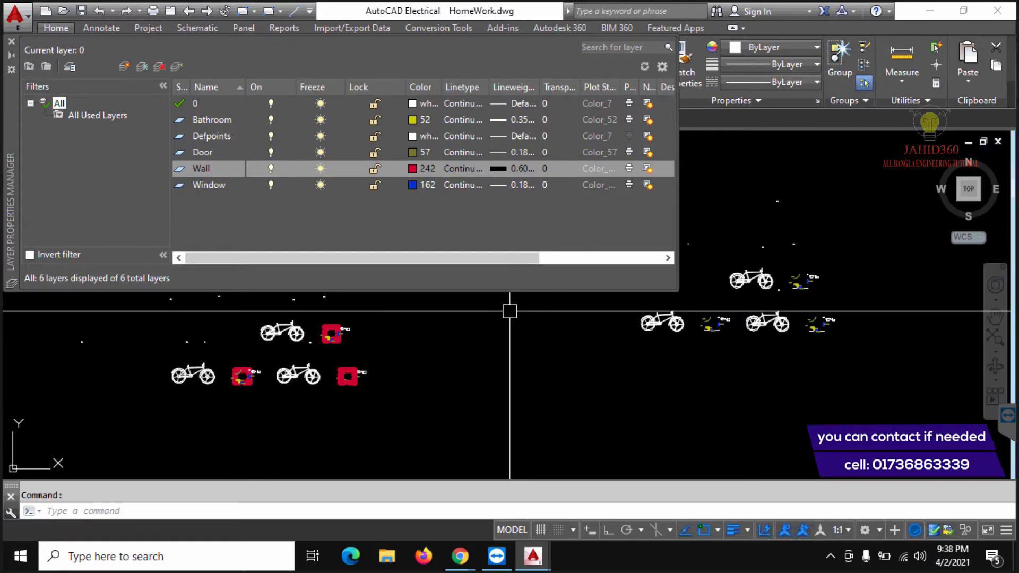
- Close the layer manager and copy the upper floor plan to five empty spots around the drawing
{"action": "left_click", "coordinate": [11, 42]}
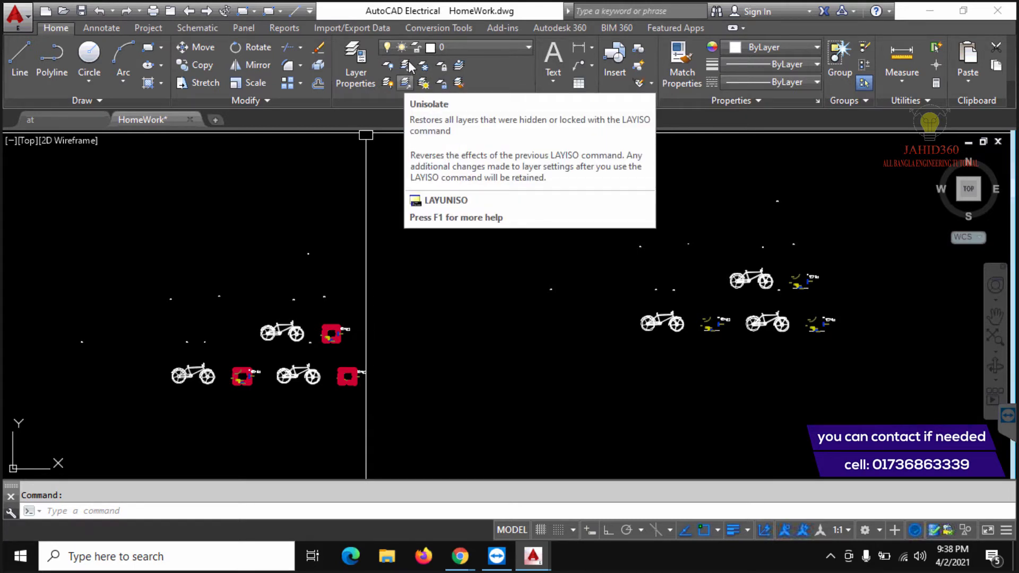
{"action": "middle_click_drag", "start_coordinate": [460, 321], "coordinate": [454, 250]}
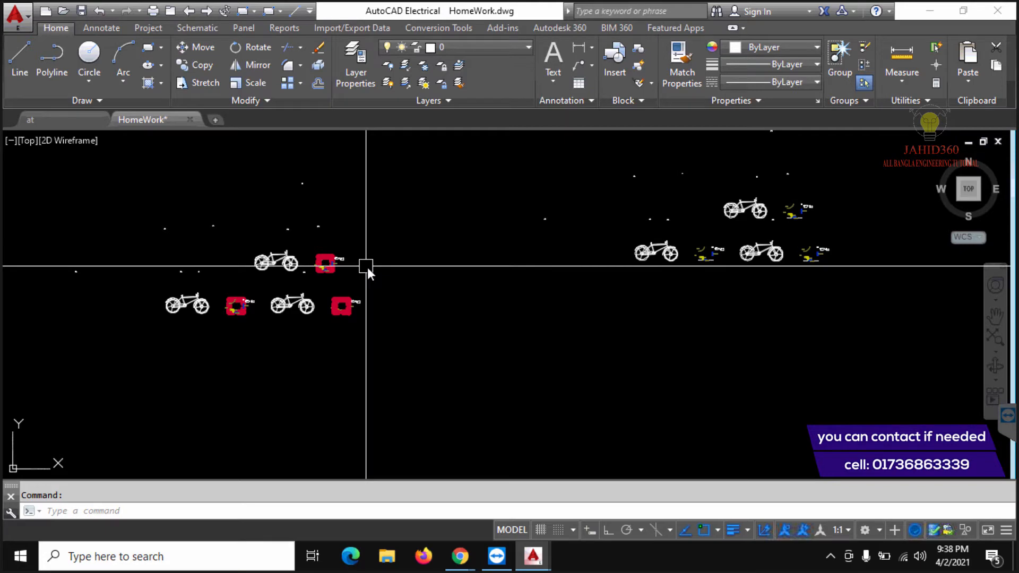
{"action": "scroll", "coordinate": [252, 278], "scroll_direction": "up", "scroll_amount": 4}
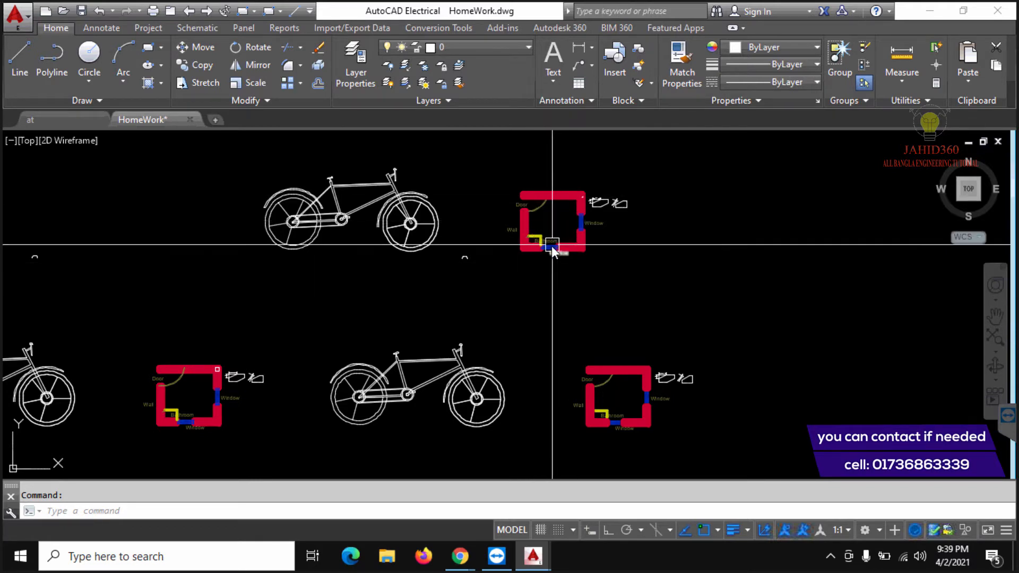
{"action": "mouse_move", "coordinate": [551, 245]}
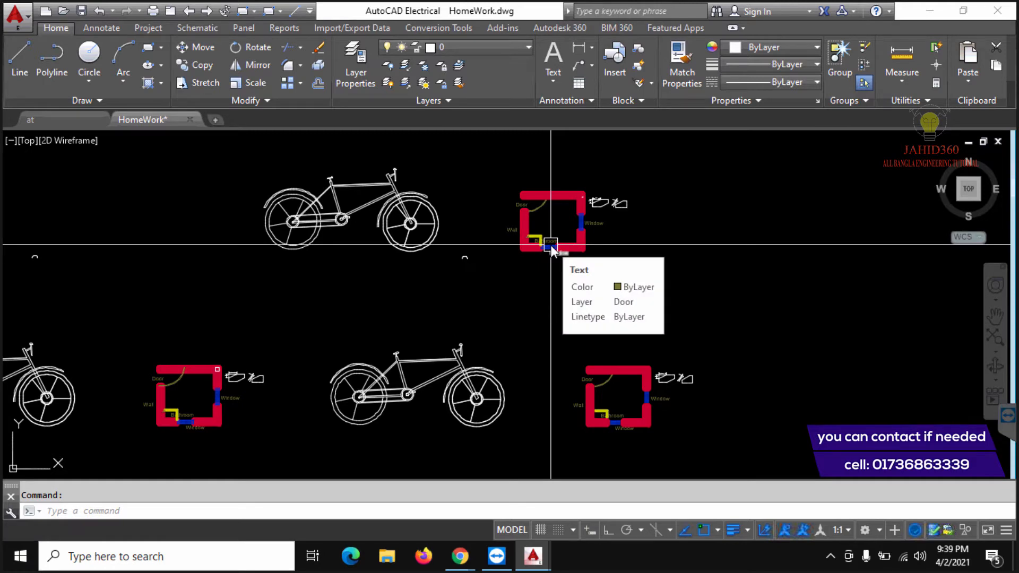
{"action": "left_click", "coordinate": [666, 314]}
{"action": "left_click", "coordinate": [499, 171]}
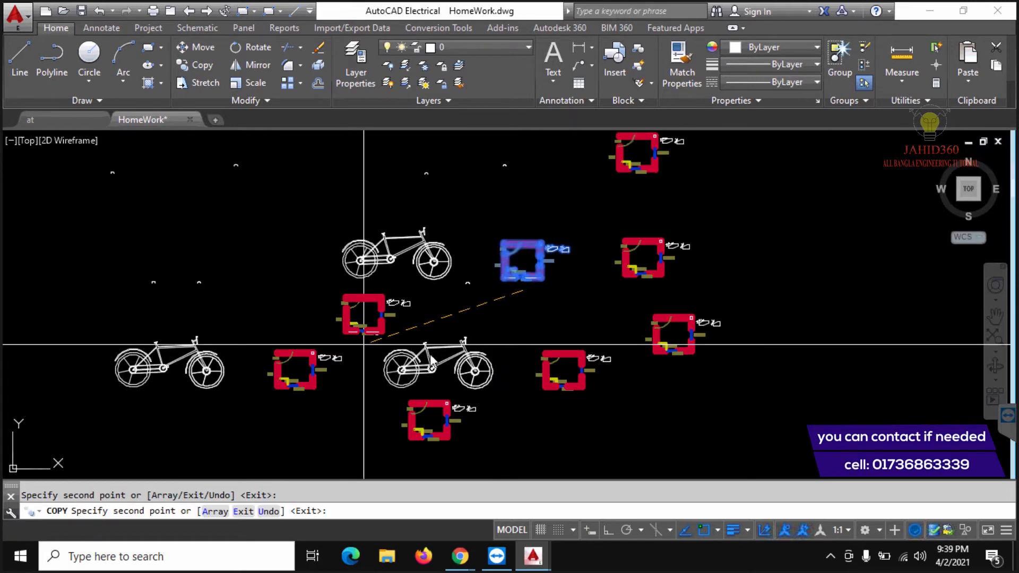
{"action": "key", "text": "Escape"}
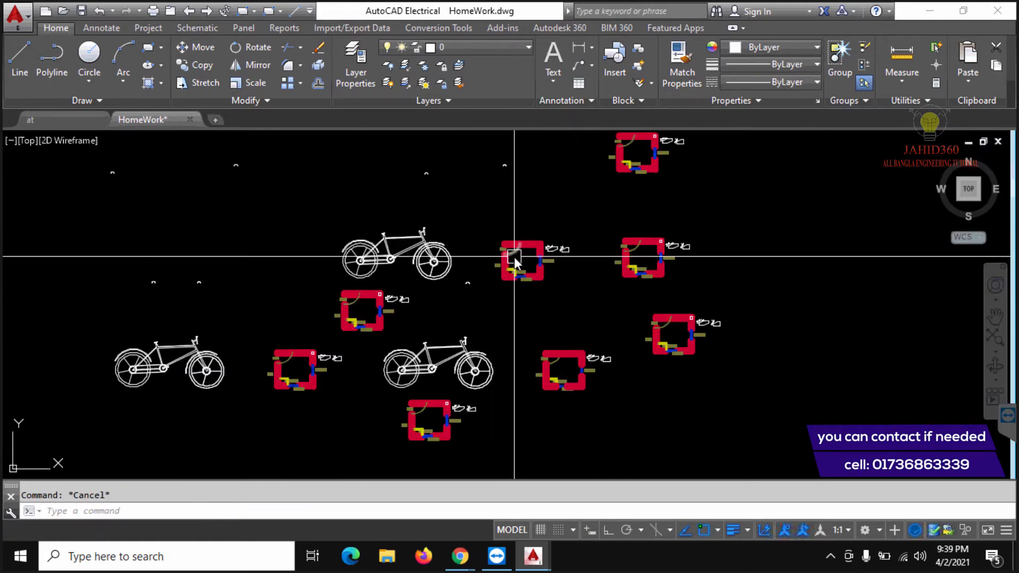
- Isolate the Window layer using a window line in the upper floor plan's right wall
{"action": "mouse_move", "coordinate": [514, 257]}
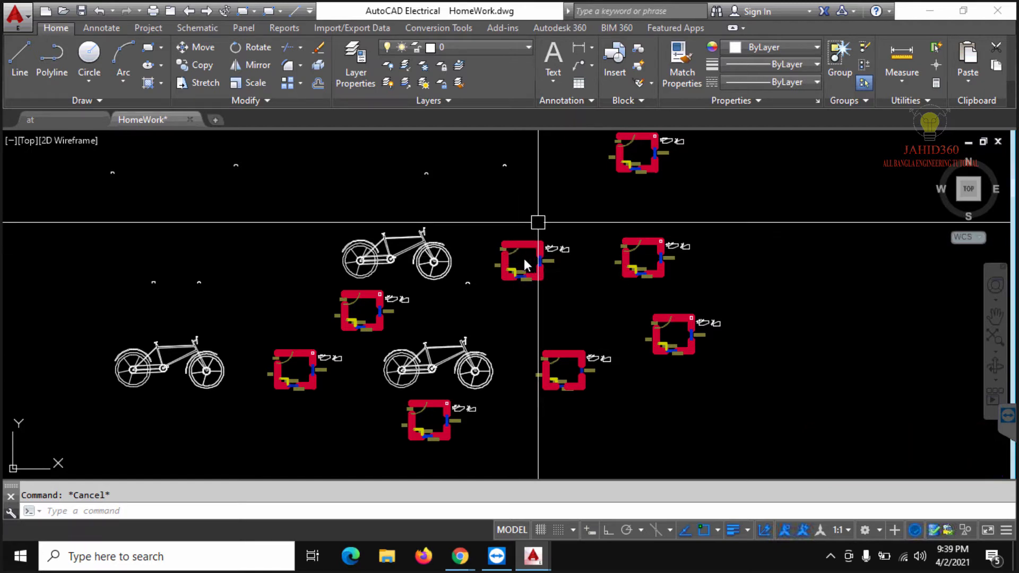
{"action": "scroll", "coordinate": [524, 259], "scroll_direction": "up", "scroll_amount": 10}
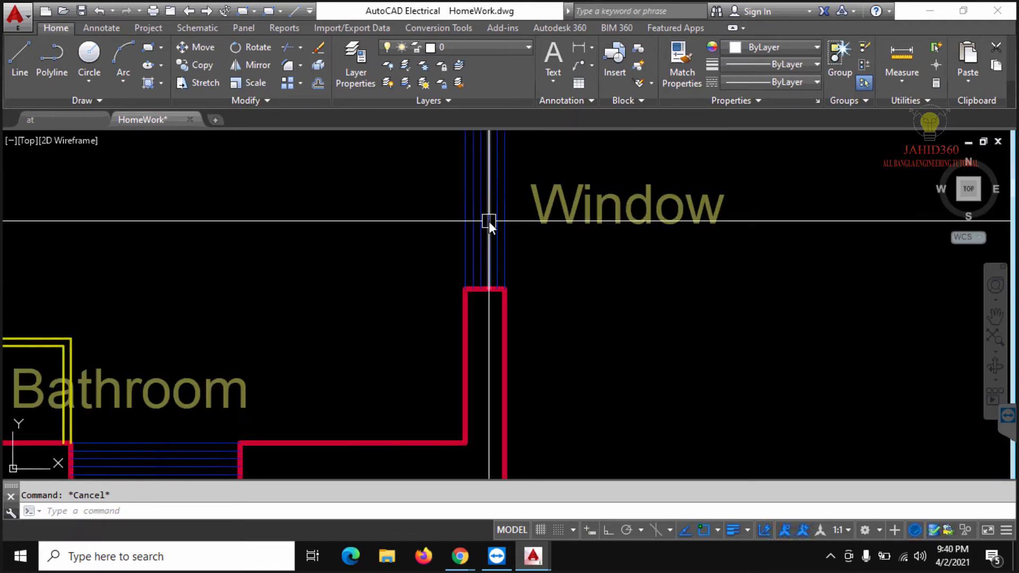
{"action": "scroll", "coordinate": [485, 214], "scroll_direction": "down", "scroll_amount": 4}
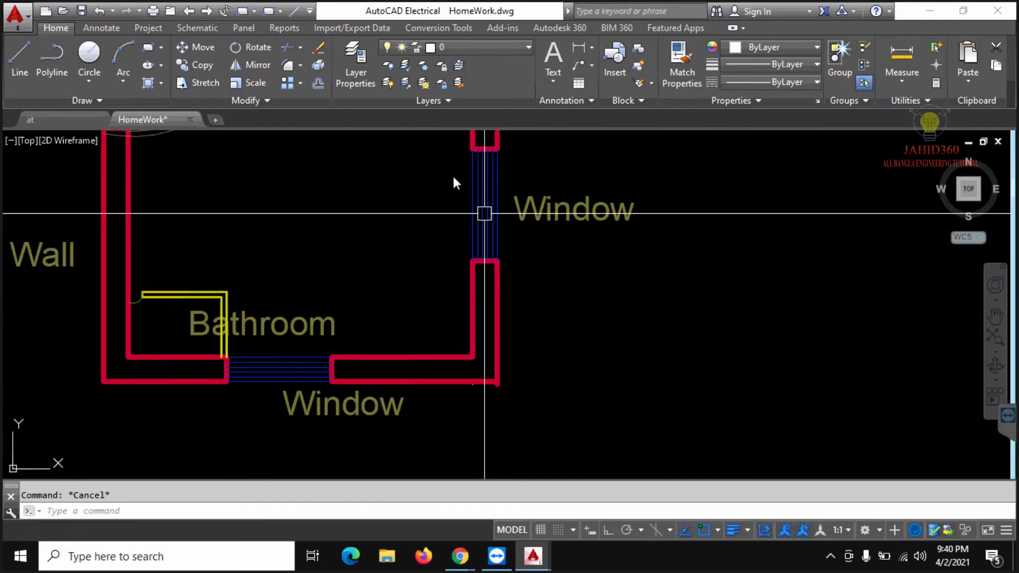
{"action": "left_click", "coordinate": [481, 200]}
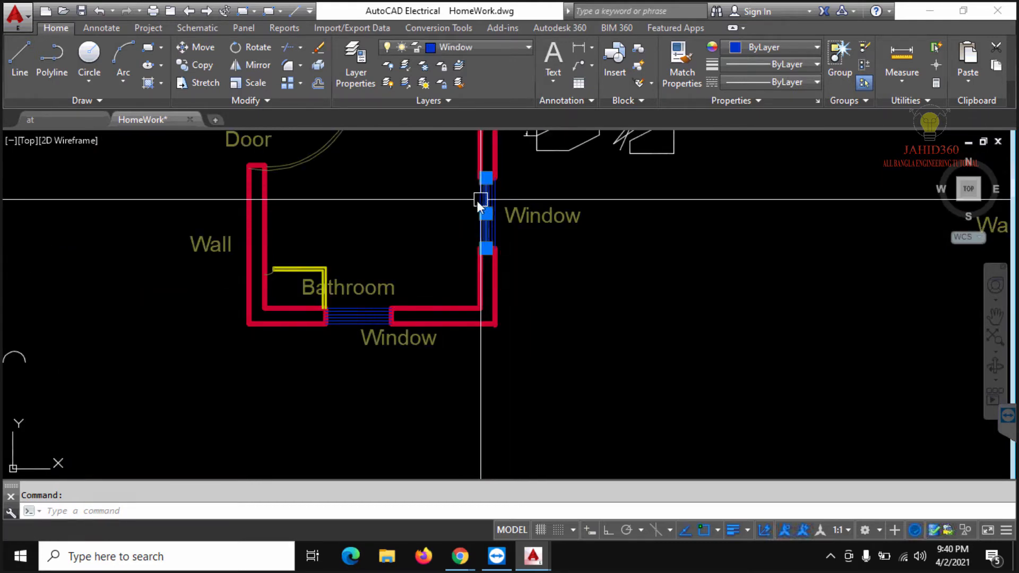
{"action": "left_click", "coordinate": [406, 67]}
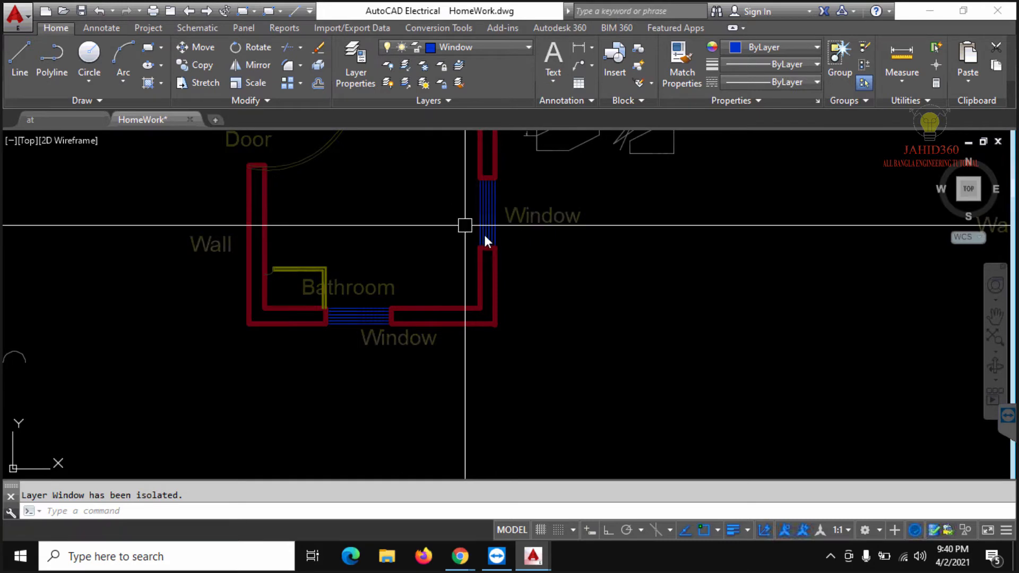
- Examine which bicycle, wall and window objects are locked or selectable while the Window layer is isolated
{"action": "scroll", "coordinate": [485, 237], "scroll_direction": "down", "scroll_amount": 6}
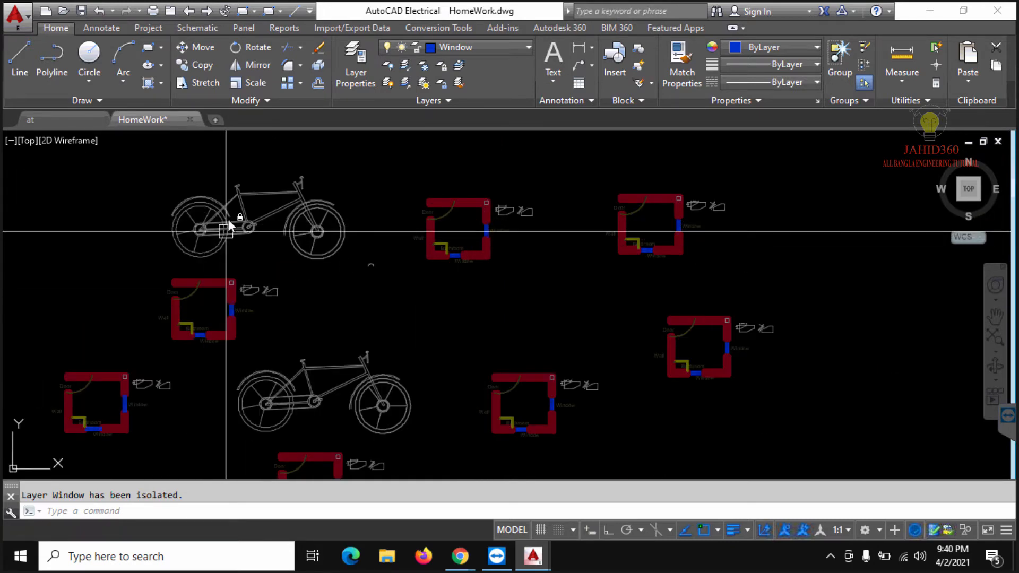
{"action": "scroll", "coordinate": [228, 220], "scroll_direction": "up", "scroll_amount": 2}
{"action": "middle_click_drag", "start_coordinate": [232, 319], "coordinate": [262, 257]}
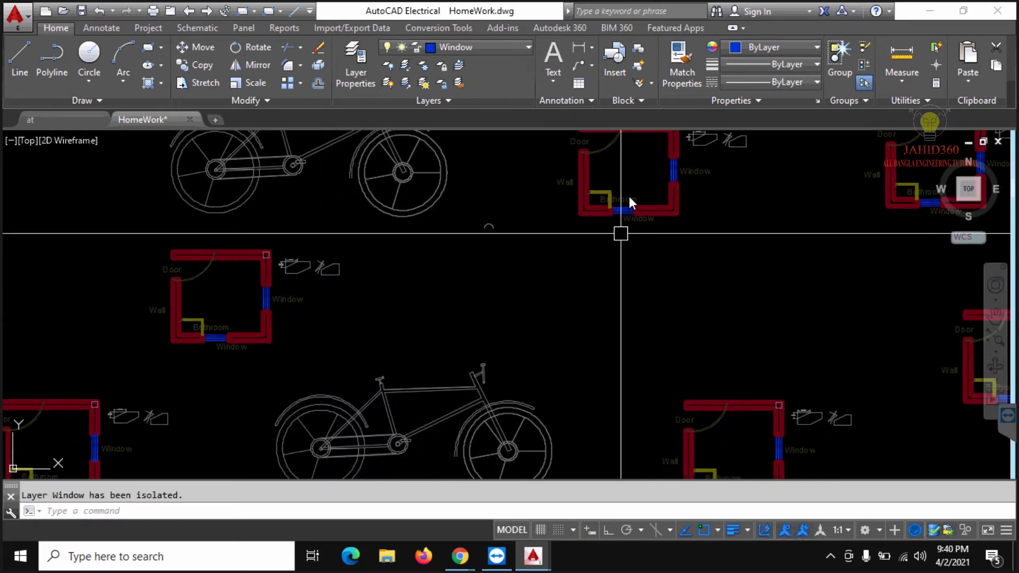
{"action": "scroll", "coordinate": [628, 205], "scroll_direction": "up", "scroll_amount": 8}
{"action": "left_click", "coordinate": [622, 215]}
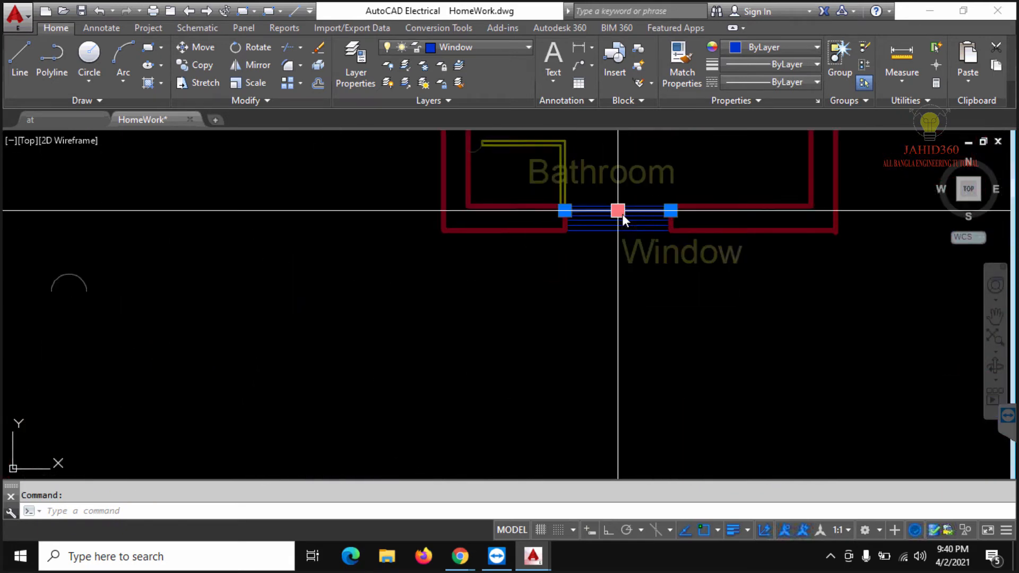
{"action": "key", "text": "Escape"}
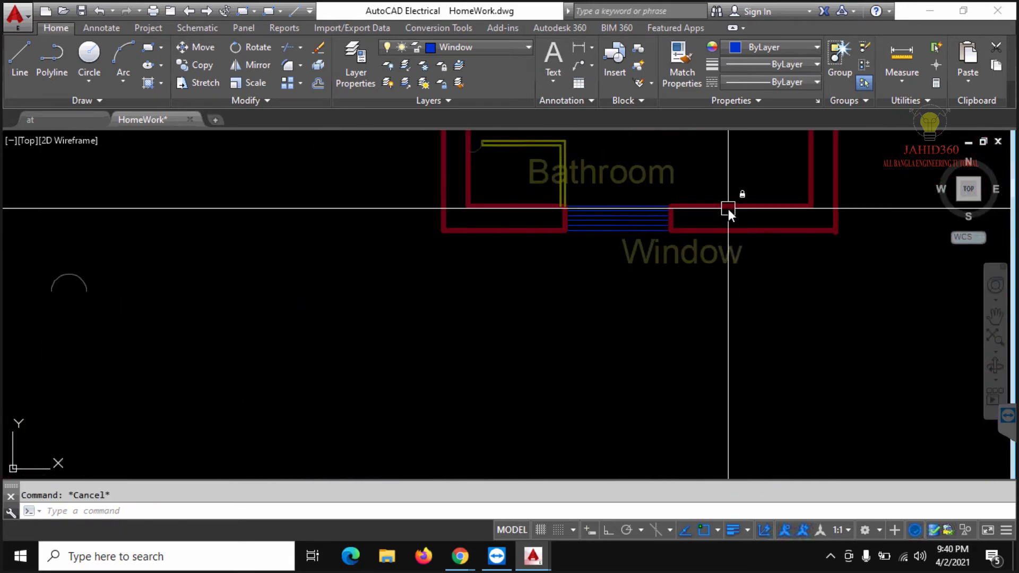
{"action": "mouse_move", "coordinate": [729, 209]}
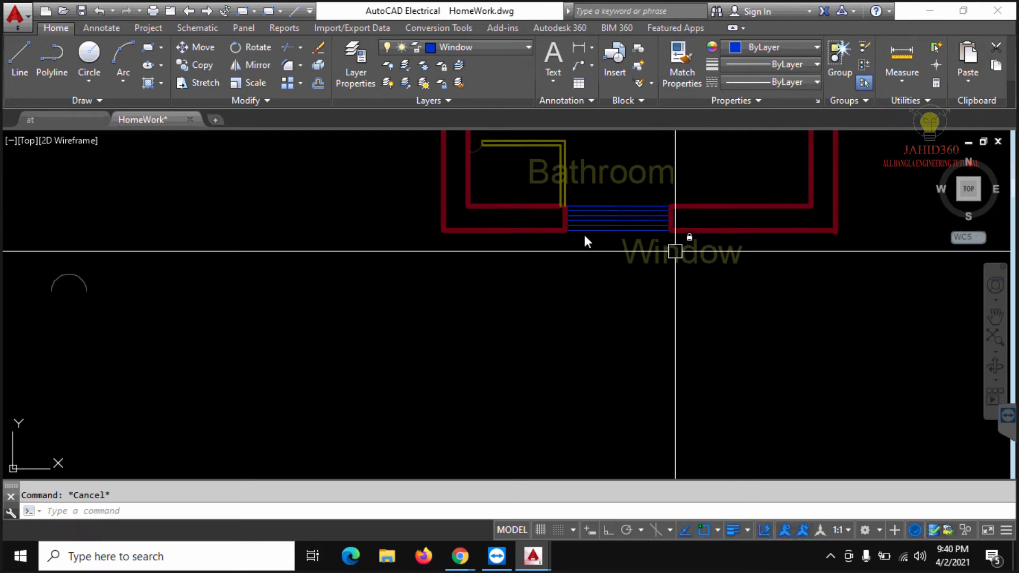
- Erase the Window-layer objects from the floor plans around the two right-hand bicycles and unisolate the layers
{"action": "scroll", "coordinate": [583, 234], "scroll_direction": "down", "scroll_amount": 8}
{"action": "scroll", "coordinate": [583, 235], "scroll_direction": "down", "scroll_amount": 3}
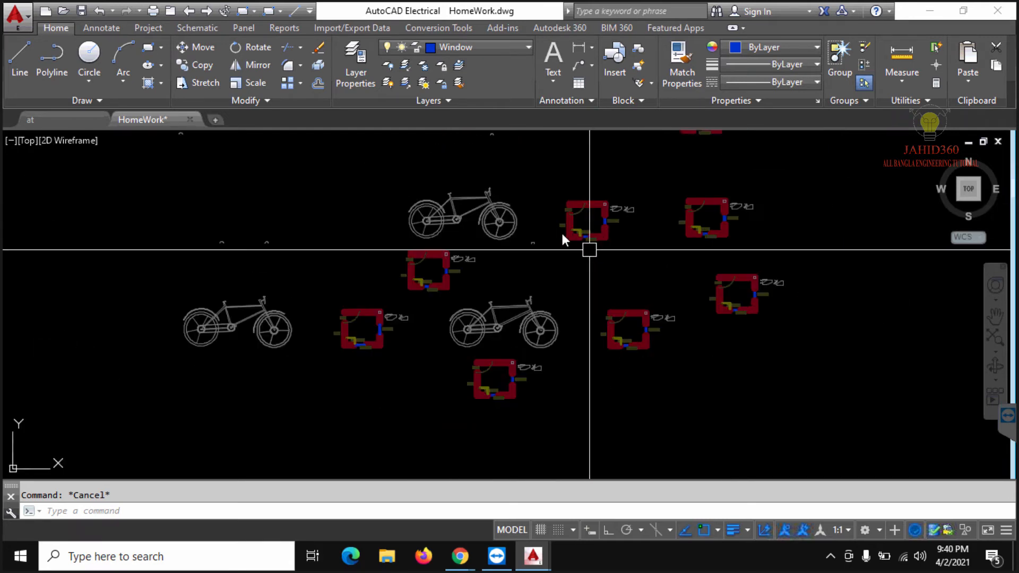
{"action": "left_click", "coordinate": [307, 164]}
{"action": "left_click", "coordinate": [877, 409]}
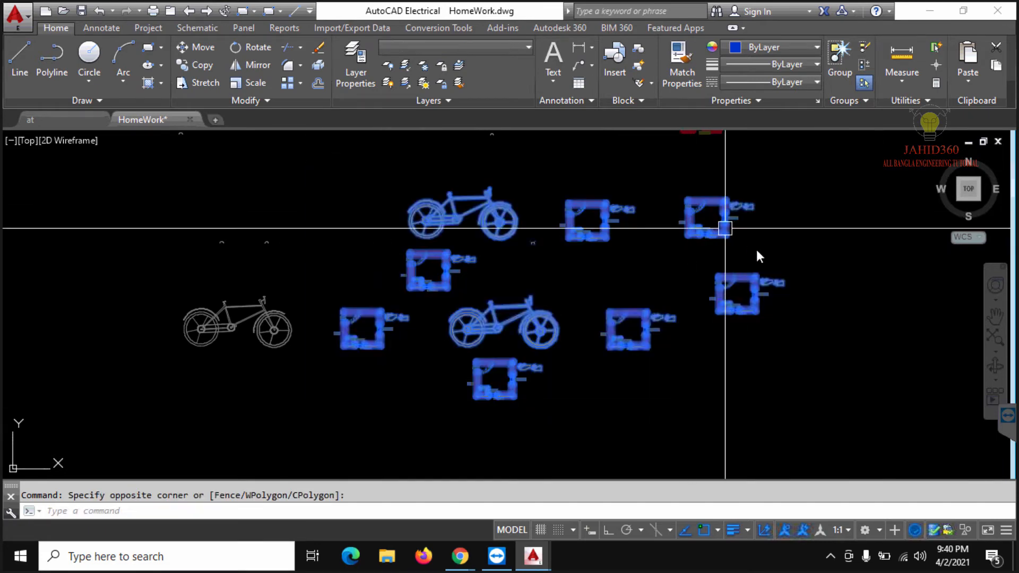
{"action": "left_click", "coordinate": [812, 262]}
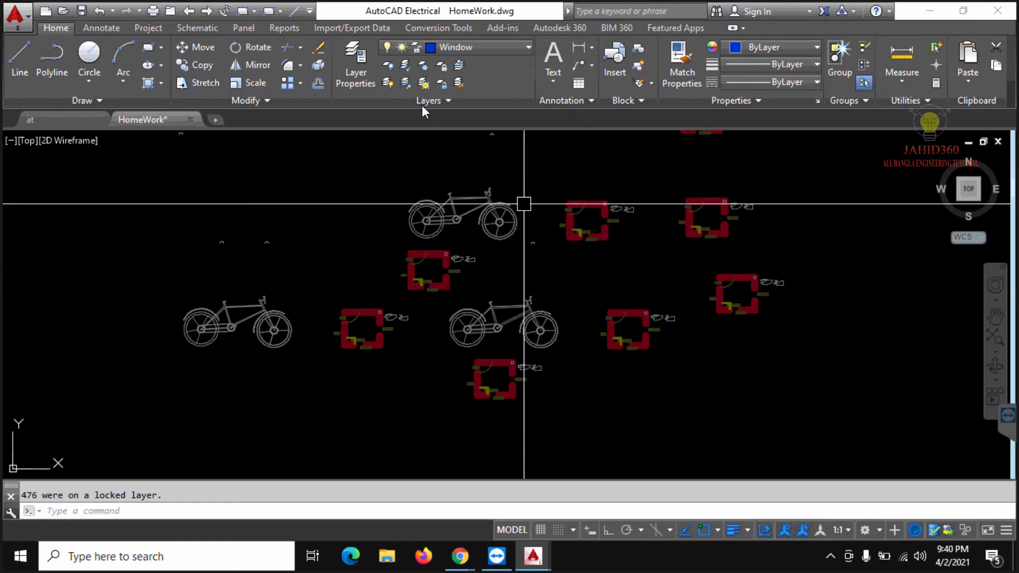
{"action": "left_click", "coordinate": [405, 84]}
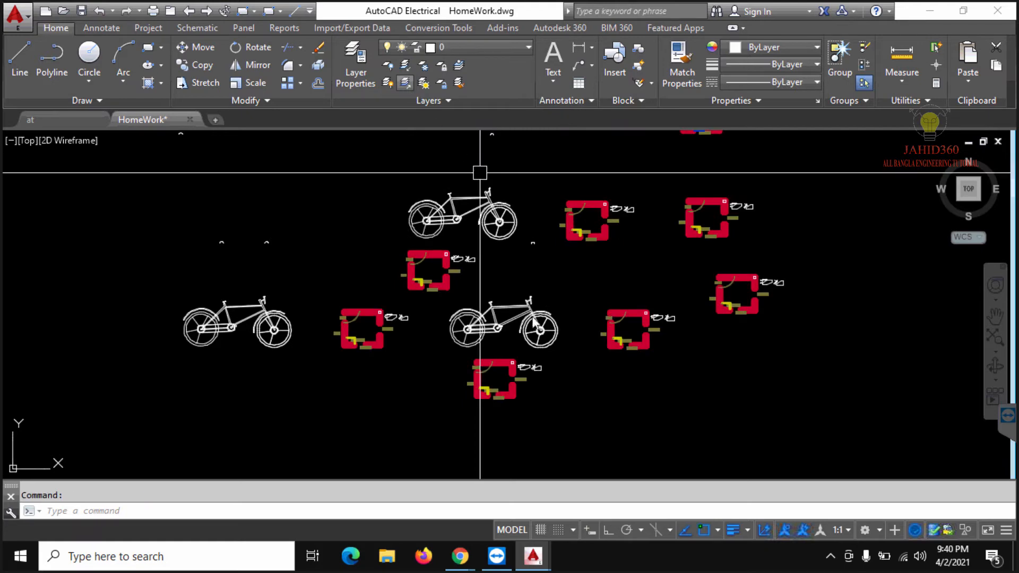
- Isolate the Wall layer using the top wall line of the upper floor plan
{"action": "mouse_move", "coordinate": [422, 283]}
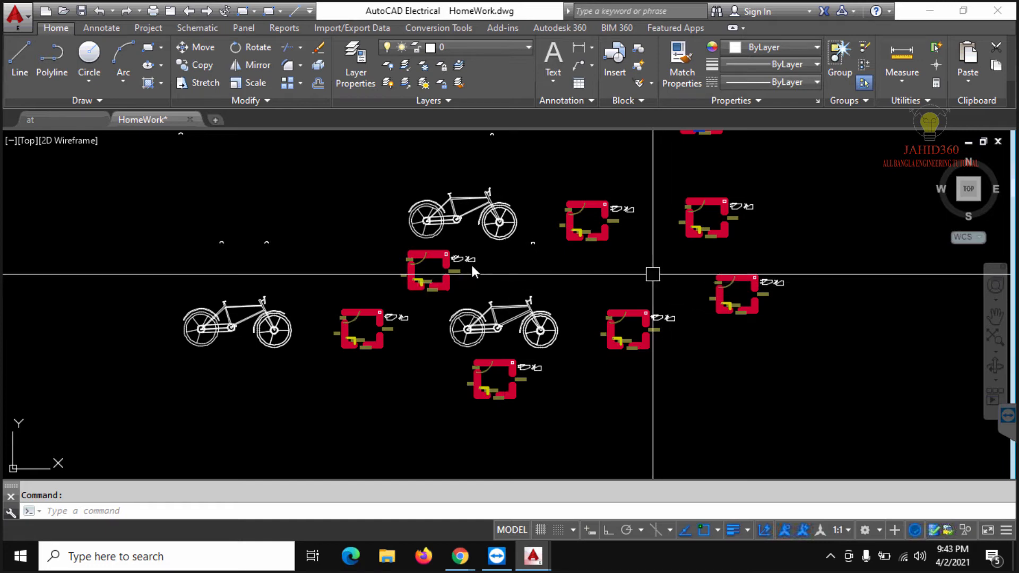
{"action": "left_click", "coordinate": [582, 207]}
{"action": "scroll", "coordinate": [581, 206], "scroll_direction": "up", "scroll_amount": 7}
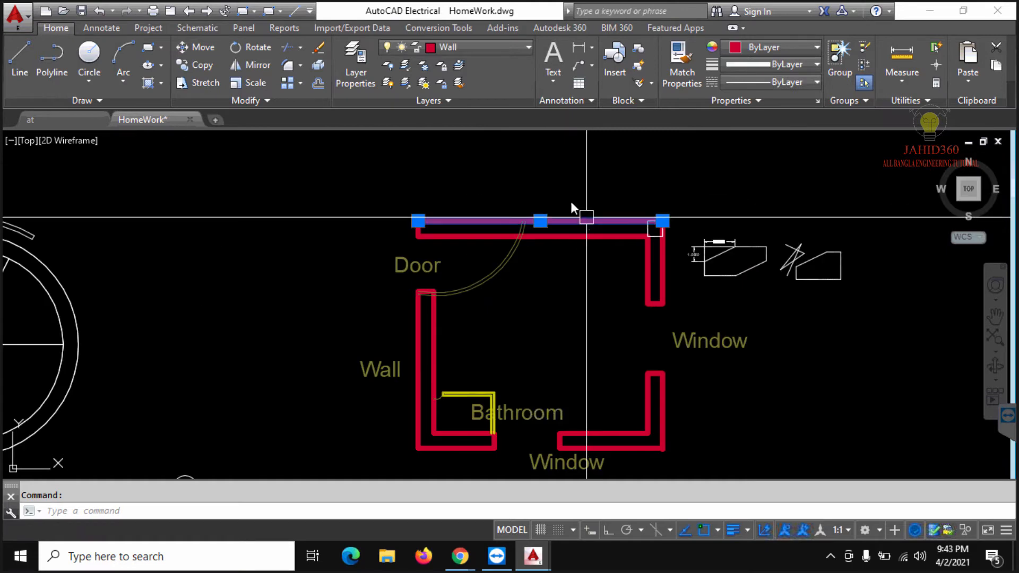
{"action": "left_click", "coordinate": [405, 66]}
- Try to erase a spoke of the locked bicycle wheel beside the upper floor plan
{"action": "scroll", "coordinate": [501, 263], "scroll_direction": "down", "scroll_amount": 4}
{"action": "scroll", "coordinate": [547, 228], "scroll_direction": "up", "scroll_amount": 4}
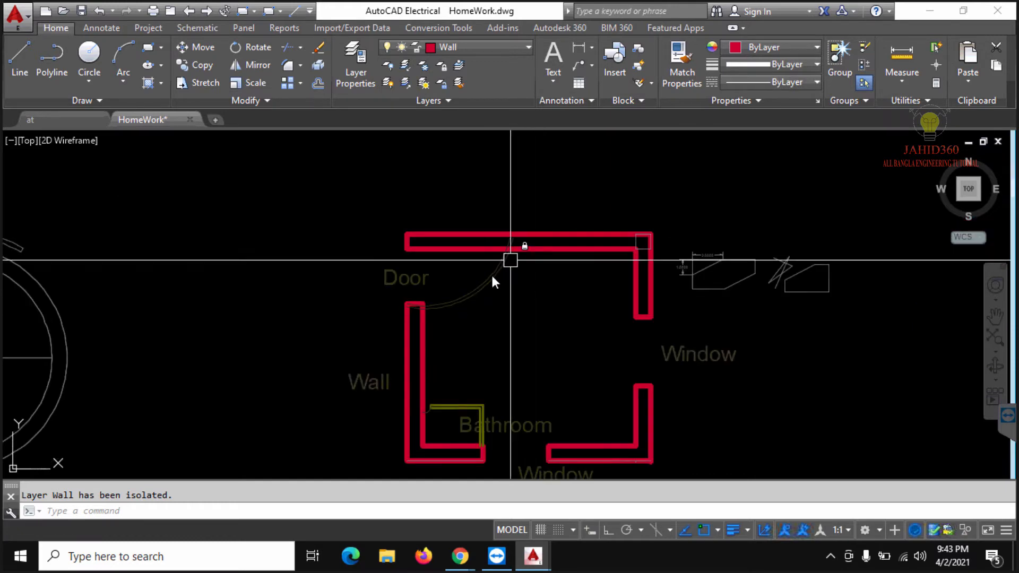
{"action": "mouse_move", "coordinate": [488, 277]}
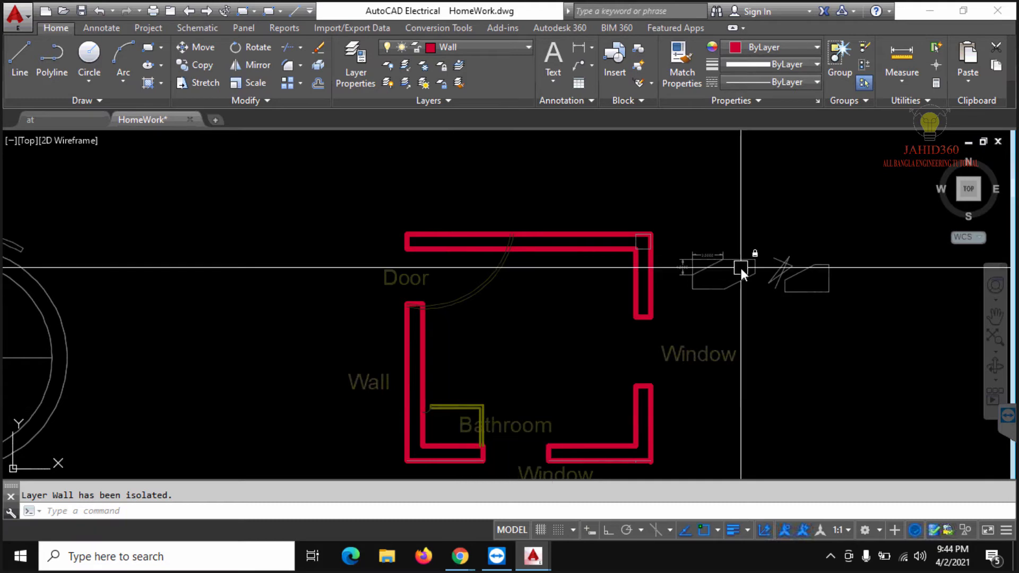
{"action": "scroll", "coordinate": [581, 332], "scroll_direction": "down", "scroll_amount": 2}
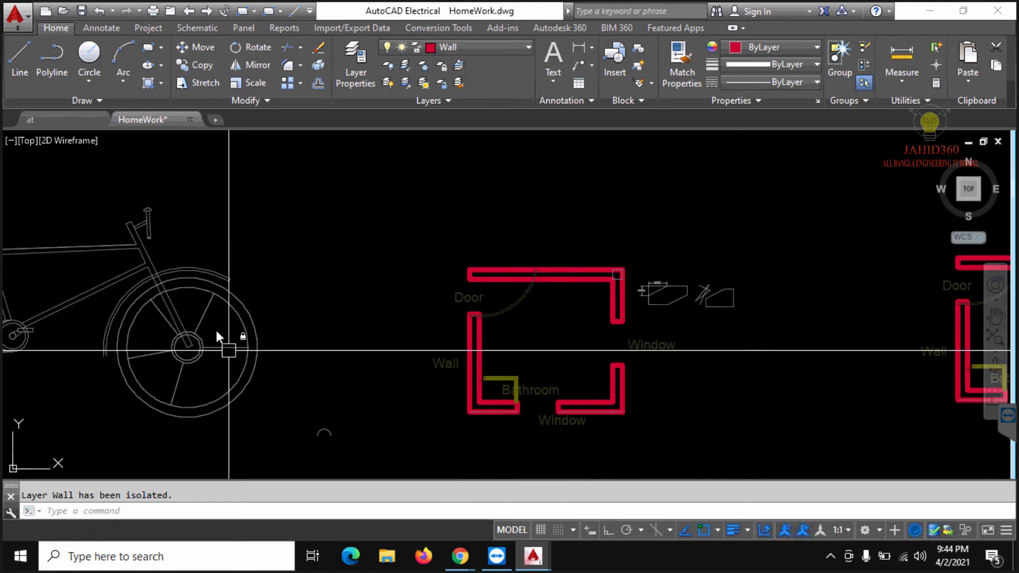
{"action": "left_click", "coordinate": [208, 297]}
{"action": "key", "text": "Delete"}
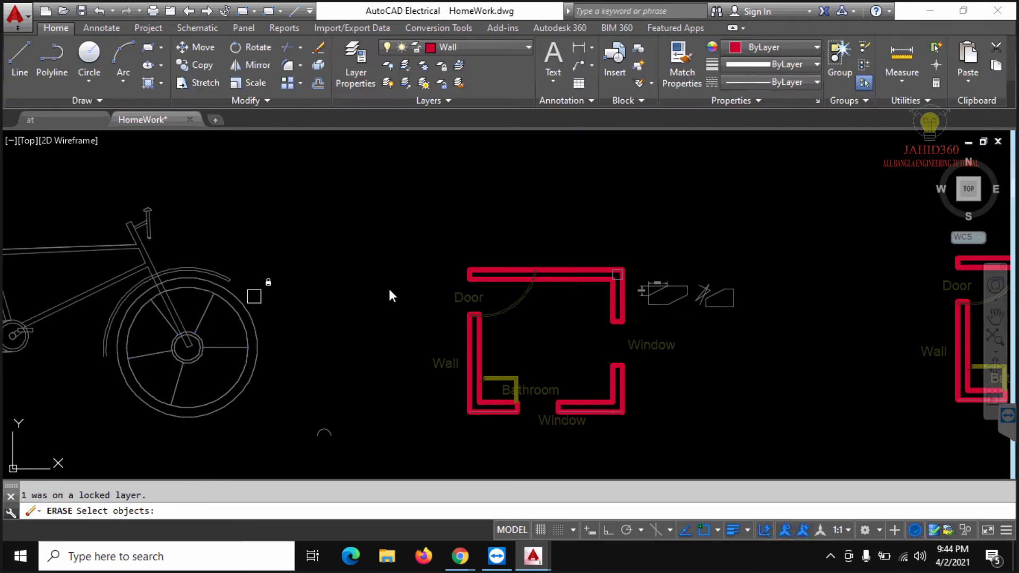
{"action": "key", "text": "Escape"}
- Erase the Wall-layer lines from the floor plans, keeping the upper wall piece of the topmost plan, and unisolate the layers
{"action": "left_click", "coordinate": [400, 206]}
{"action": "scroll", "coordinate": [401, 206], "scroll_direction": "down", "scroll_amount": 4}
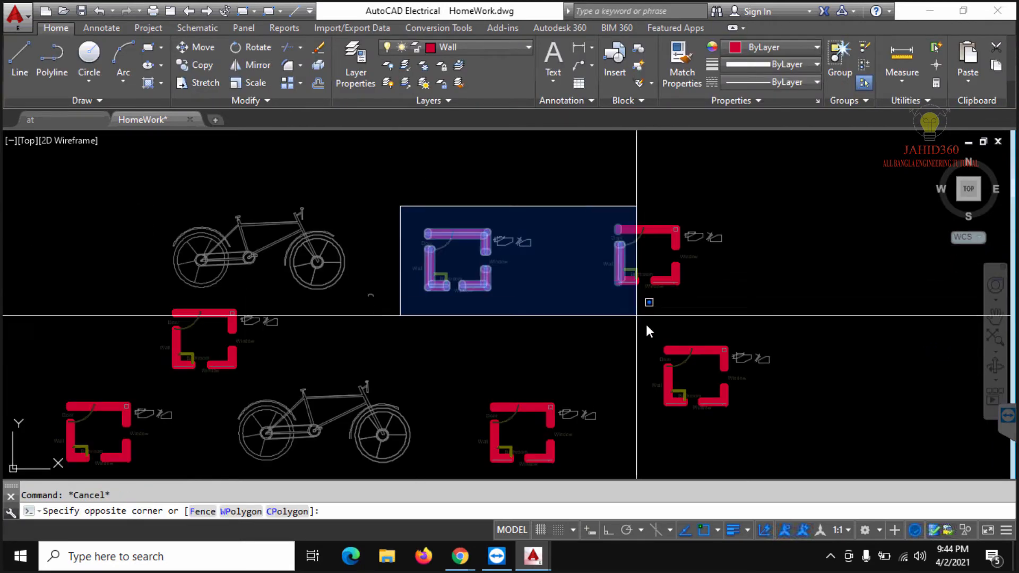
{"action": "scroll", "coordinate": [646, 326], "scroll_direction": "down", "scroll_amount": 4}
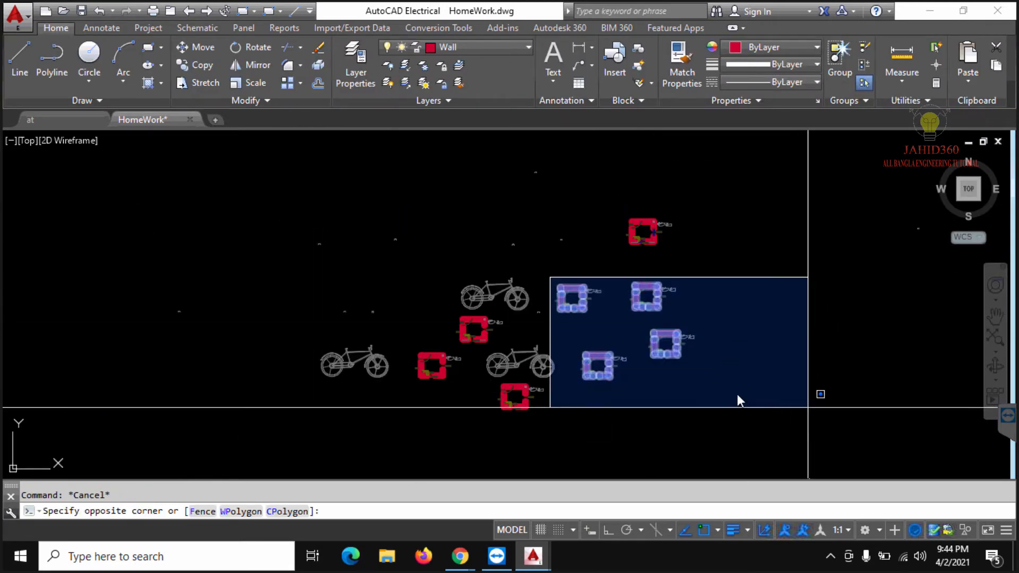
{"action": "left_click", "coordinate": [807, 407]}
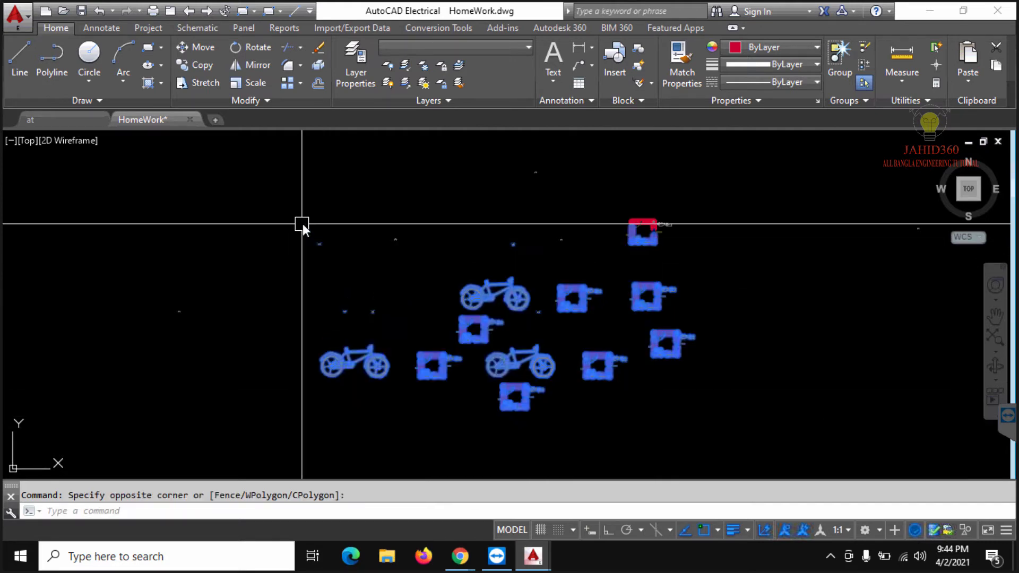
{"action": "left_click", "coordinate": [304, 224]}
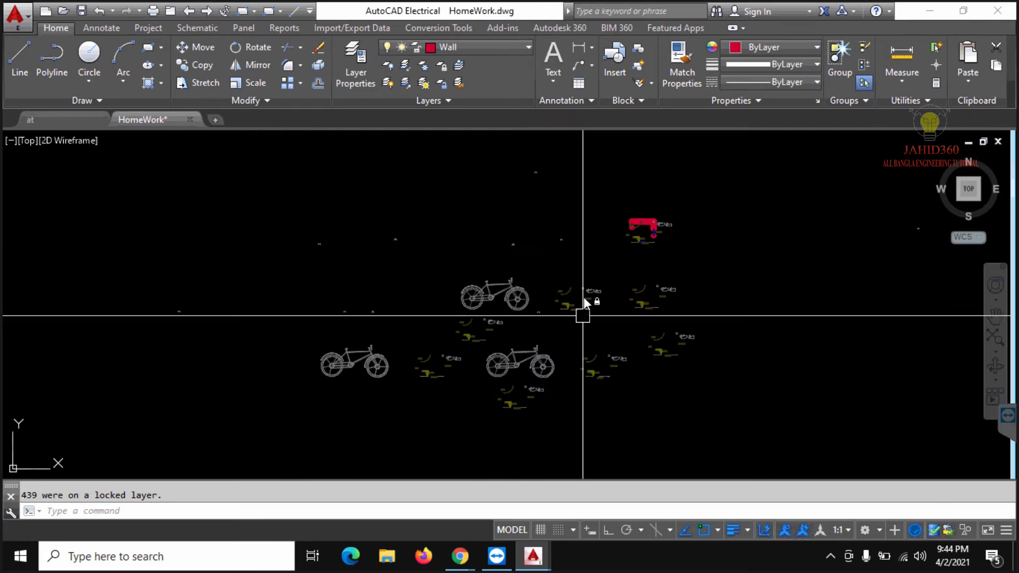
{"action": "left_click", "coordinate": [403, 84]}
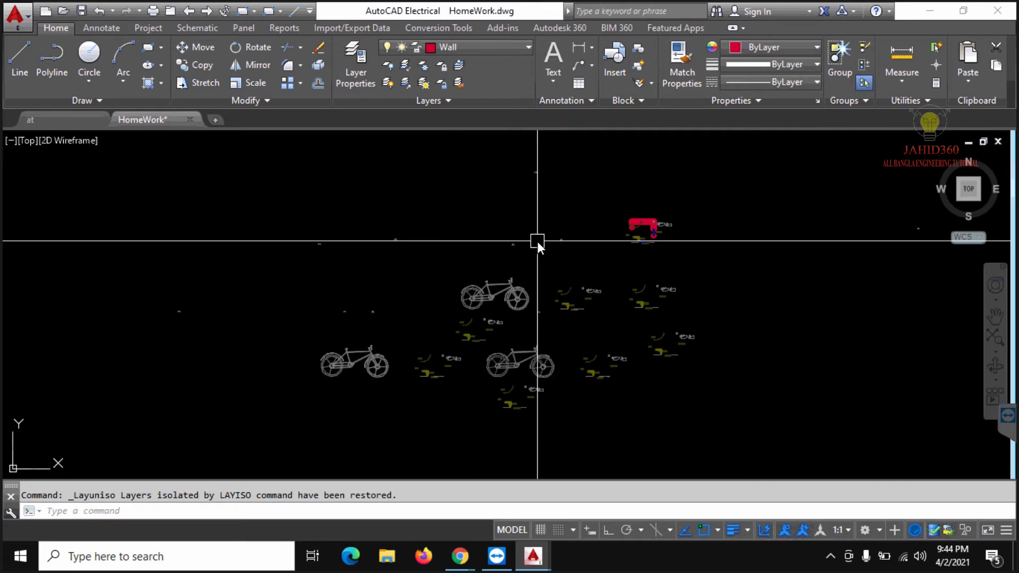
- Copy the red wall pieces of the topmost floor plan into the empty space to the right of that plan
{"action": "scroll", "coordinate": [650, 233], "scroll_direction": "up", "scroll_amount": 2}
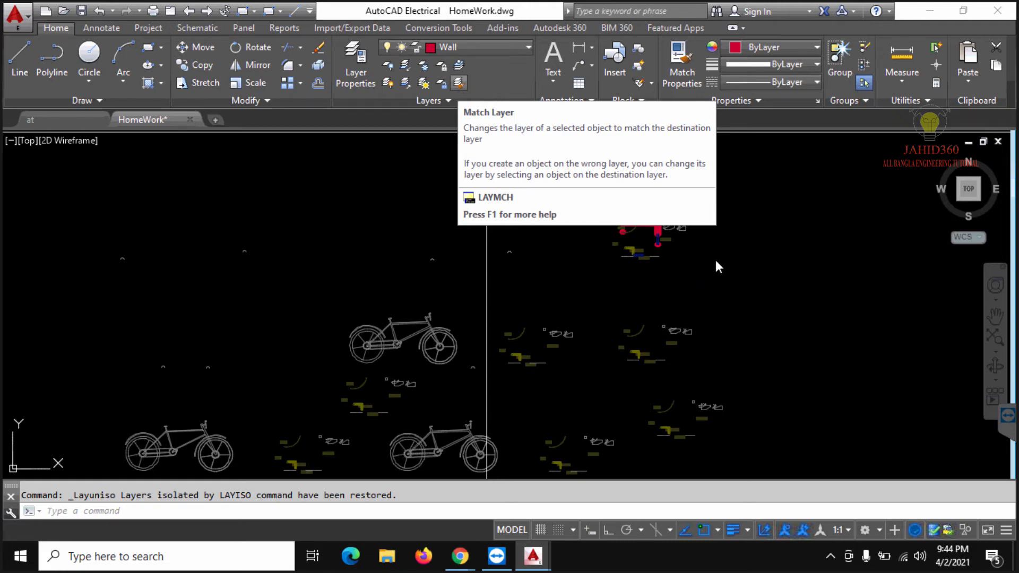
{"action": "key", "text": "Escape"}
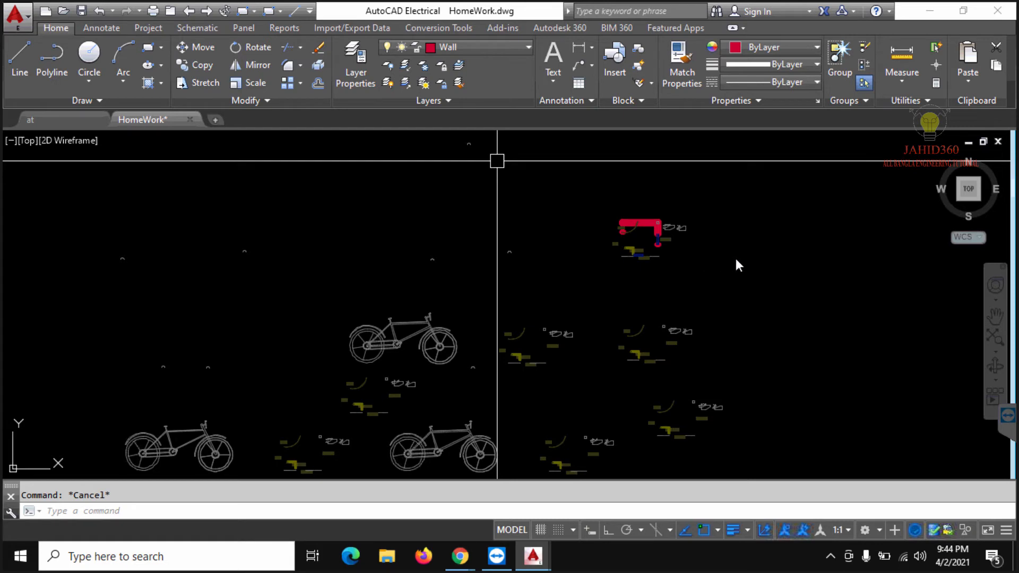
{"action": "left_click", "coordinate": [713, 277]}
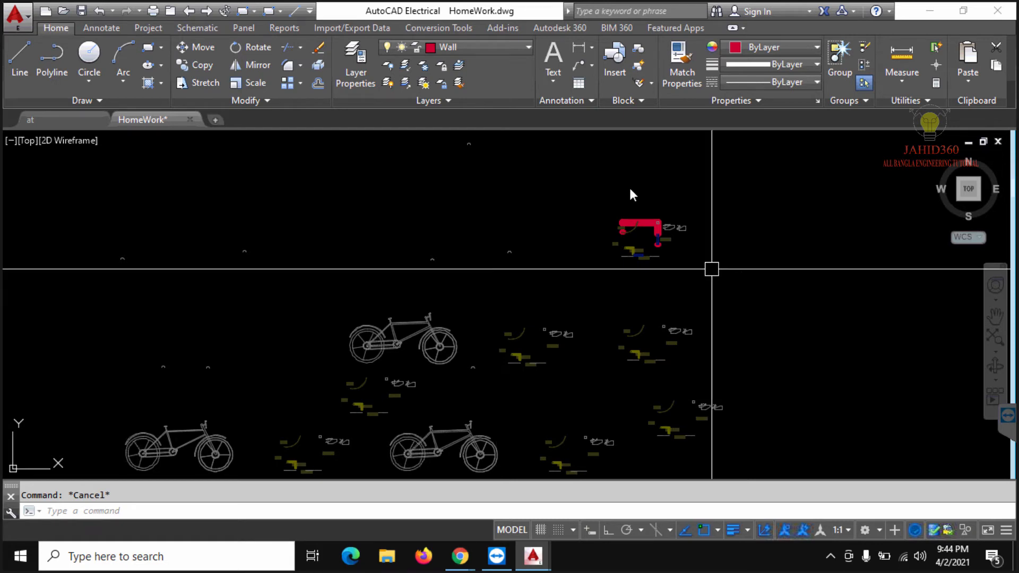
{"action": "left_click", "coordinate": [602, 178]}
{"action": "left_click", "coordinate": [202, 66]}
{"action": "left_click", "coordinate": [714, 266]}
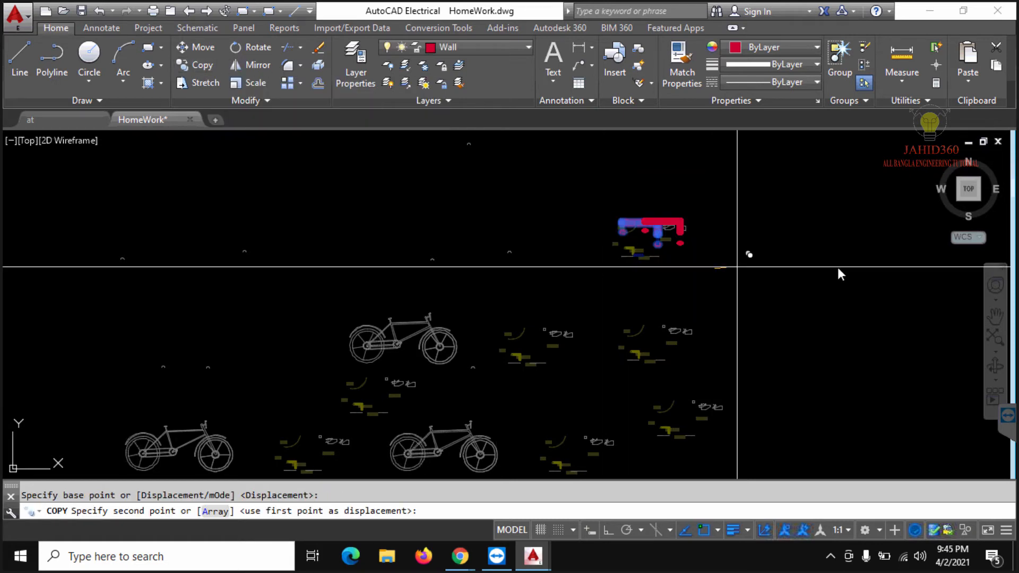
{"action": "left_click", "coordinate": [855, 266]}
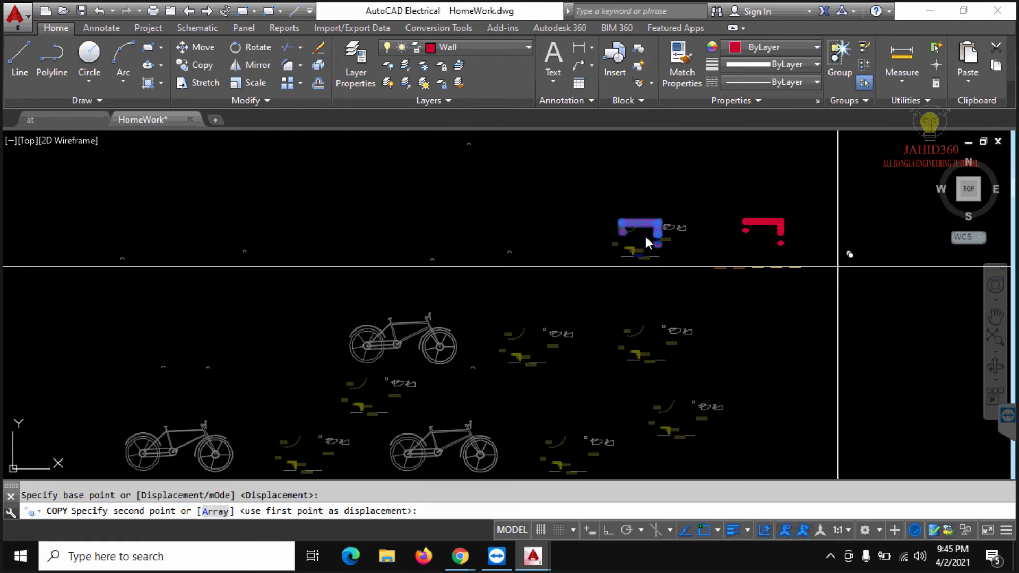
{"action": "key", "text": "Escape"}
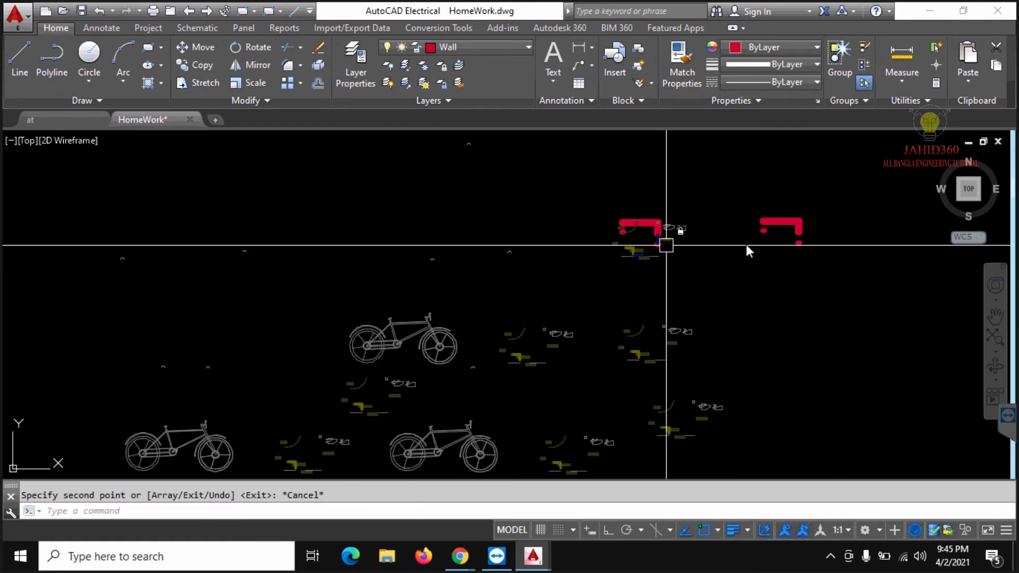
{"action": "key", "text": "Escape"}
- Try to restore the locked, faded layers with the Unisolate command
{"action": "scroll", "coordinate": [667, 244], "scroll_direction": "up", "scroll_amount": 5}
{"action": "middle_click_drag", "start_coordinate": [959, 201], "coordinate": [722, 206]}
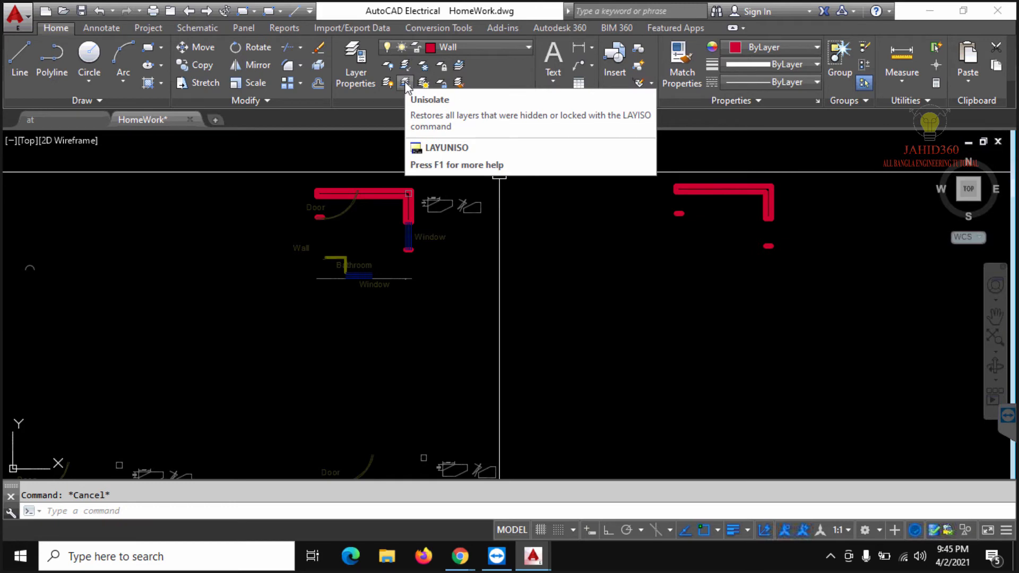
{"action": "left_click", "coordinate": [404, 81]}
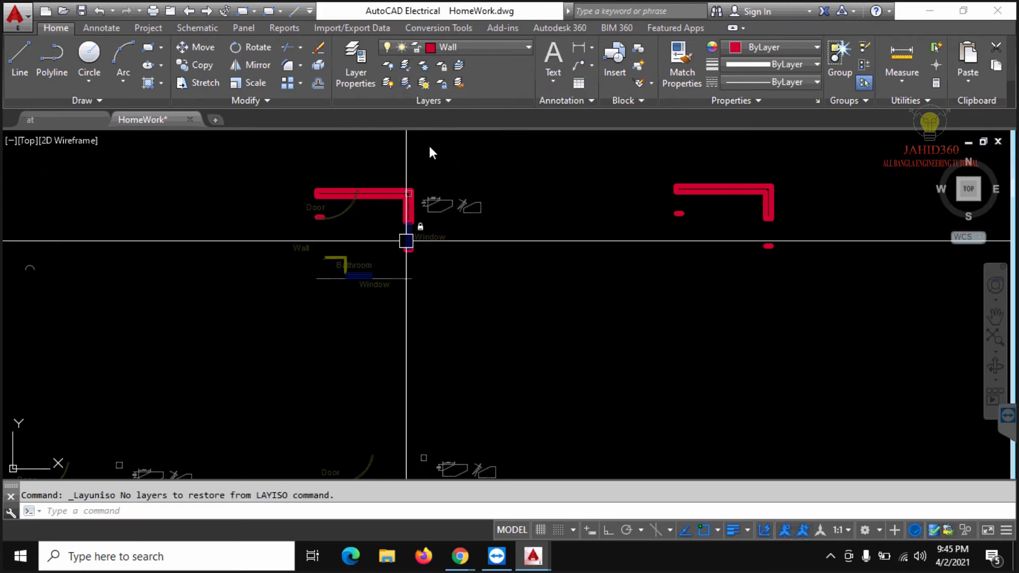
{"action": "key", "text": "Escape"}
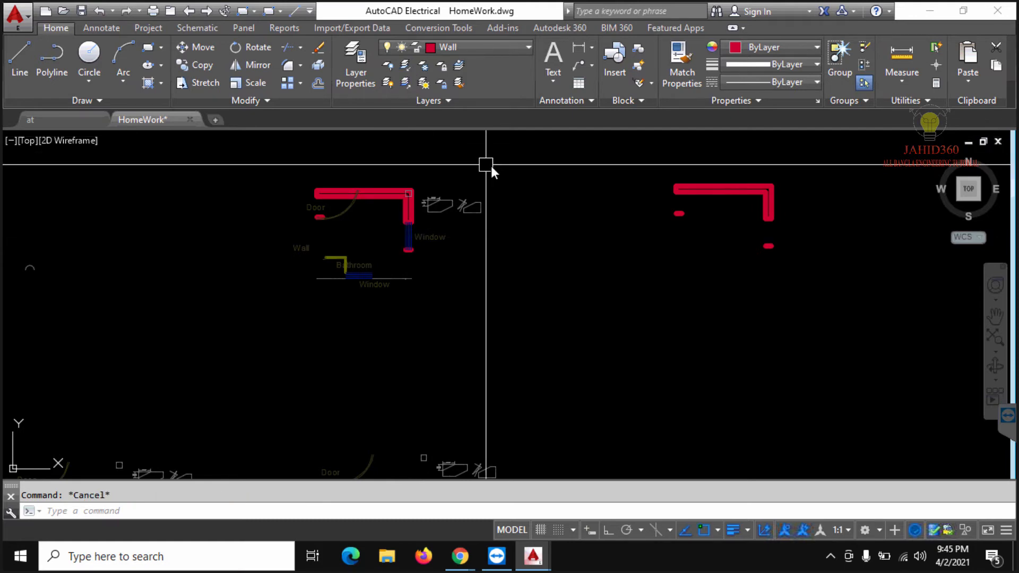
{"action": "scroll", "coordinate": [547, 204], "scroll_direction": "down", "scroll_amount": 3}
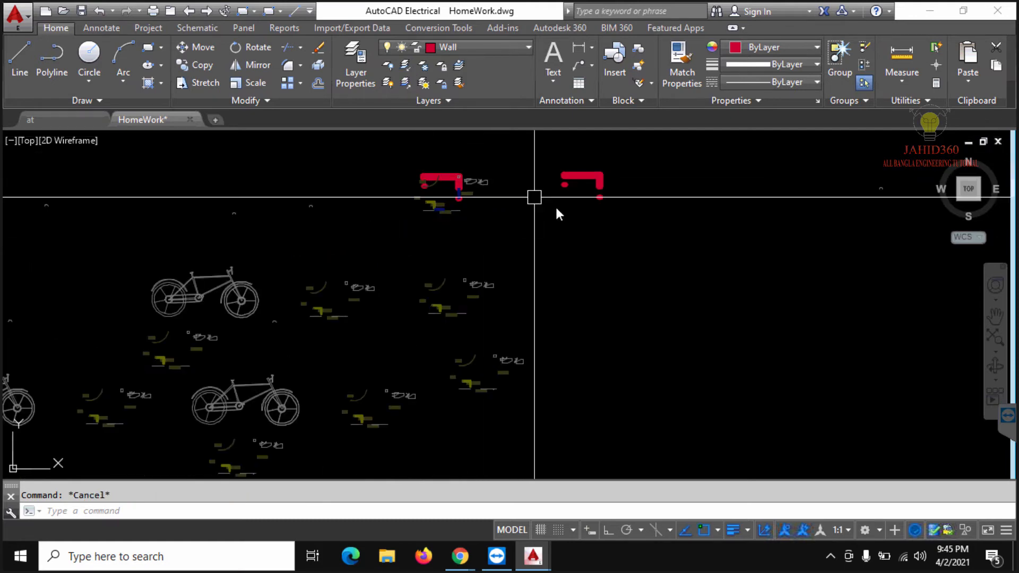
{"action": "left_click", "coordinate": [404, 81]}
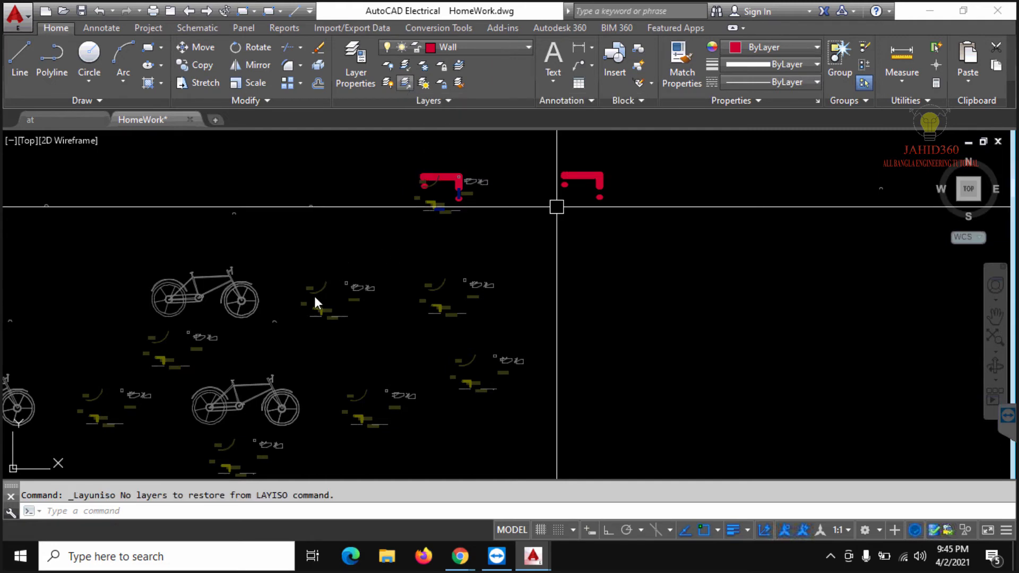
{"action": "key", "text": "Escape"}
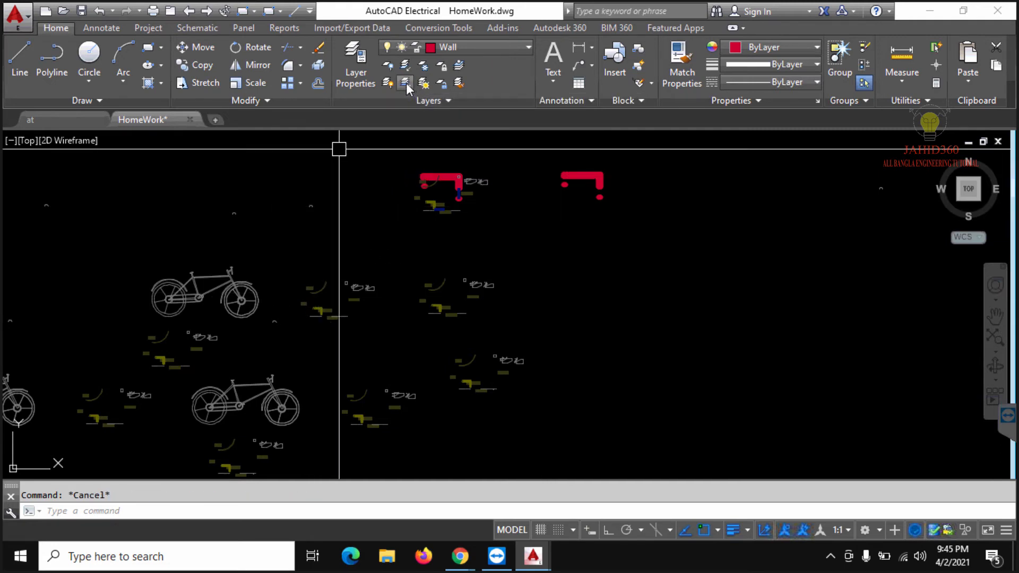
{"action": "left_click", "coordinate": [406, 82]}
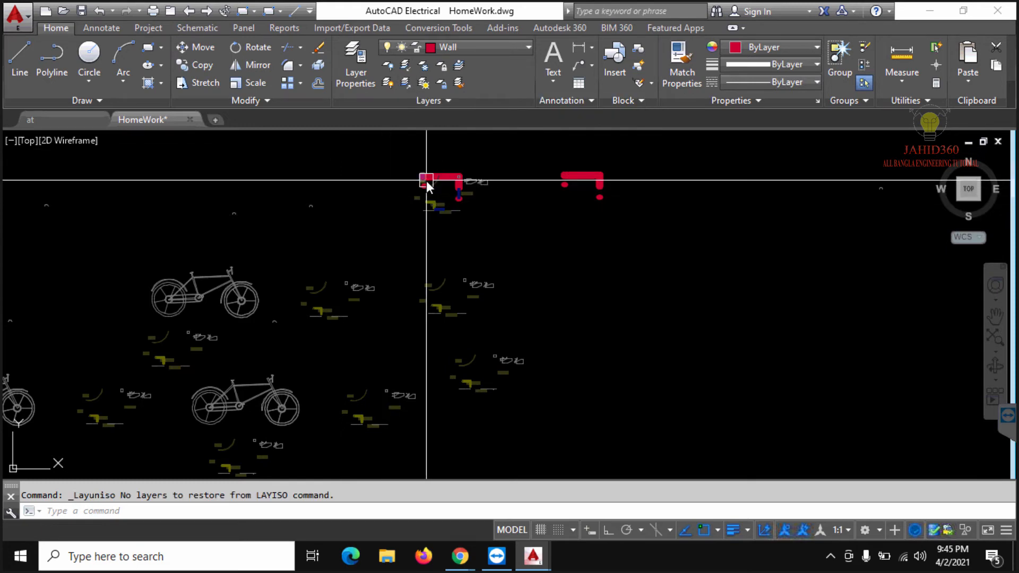
- Unlock all the locked layers together in the layer properties: 0, Bathroom, Defpoints, Door and Window
{"action": "left_click", "coordinate": [359, 68]}
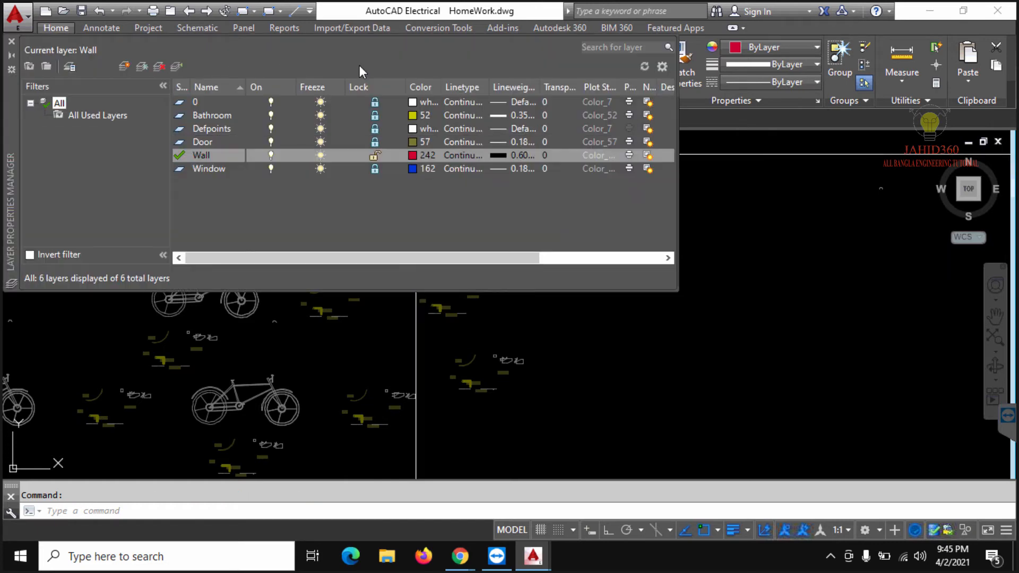
{"action": "left_click", "coordinate": [374, 155]}
{"action": "key", "text": "ctrl+a"}
{"action": "left_click", "coordinate": [216, 143]}
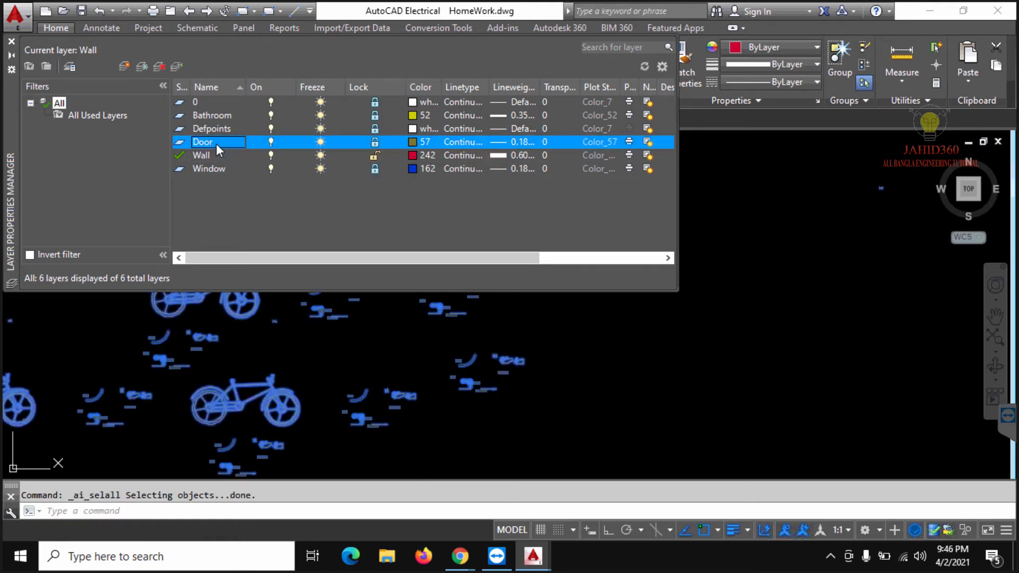
{"action": "key", "text": "ctrl+a"}
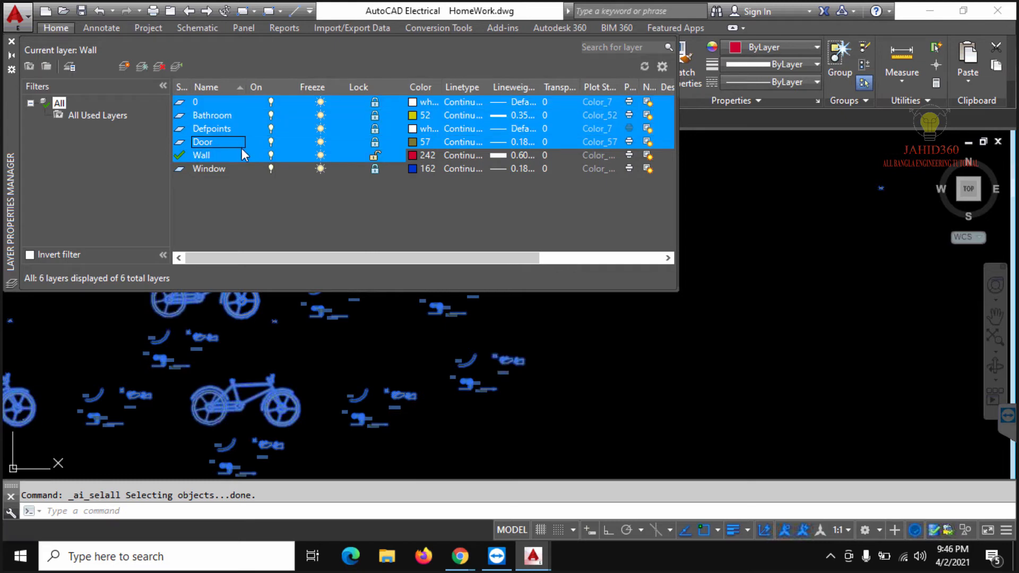
{"action": "left_click", "coordinate": [375, 115]}
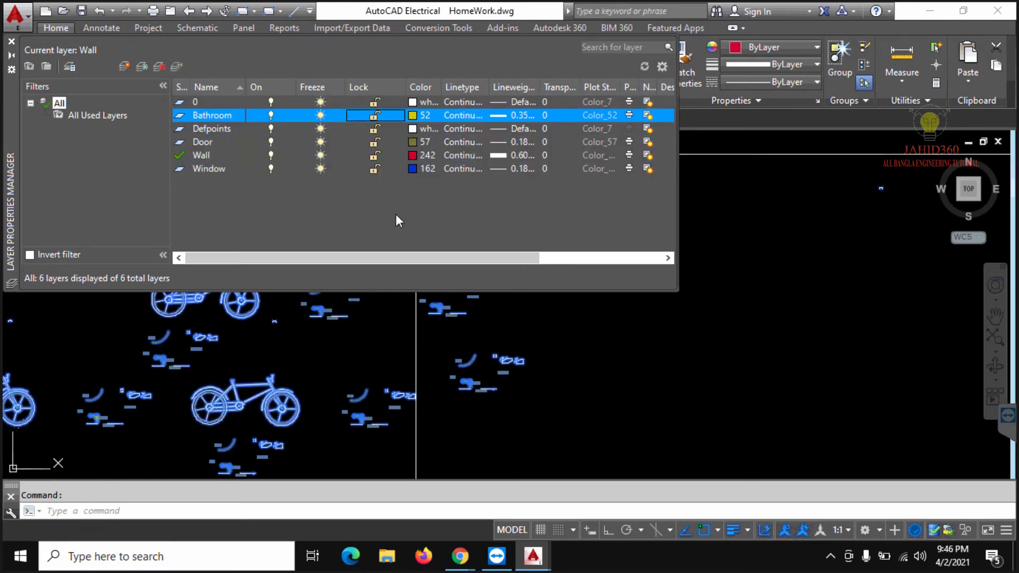
{"action": "key", "text": "Escape"}
{"action": "key", "text": "Escape"}
{"action": "scroll", "coordinate": [451, 192], "scroll_direction": "up", "scroll_amount": 2}
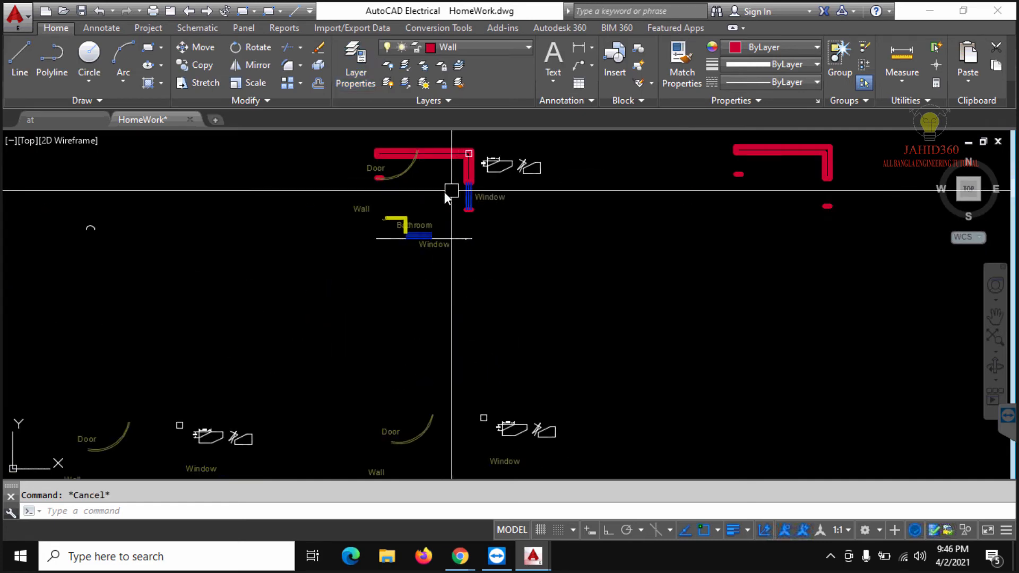
- Turn off all layers together in the layer properties, including the current Wall layer
{"action": "scroll", "coordinate": [440, 202], "scroll_direction": "up", "scroll_amount": 2}
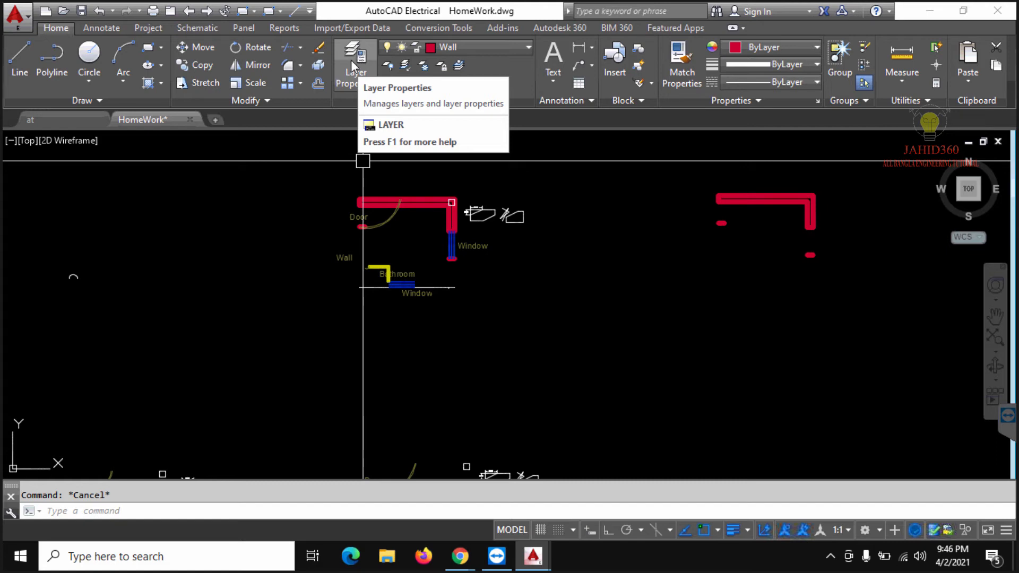
{"action": "left_click", "coordinate": [352, 61]}
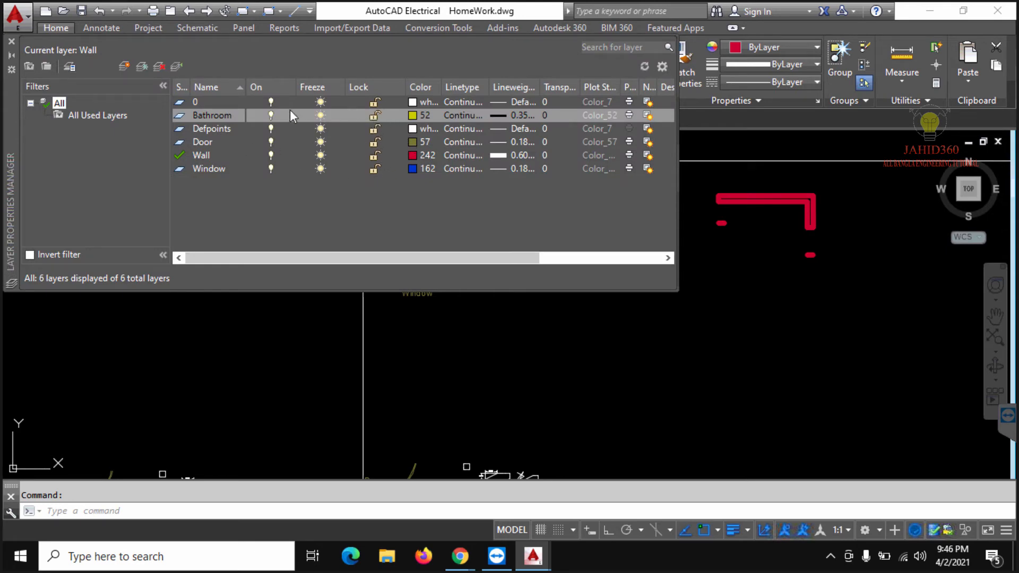
{"action": "left_click", "coordinate": [205, 142]}
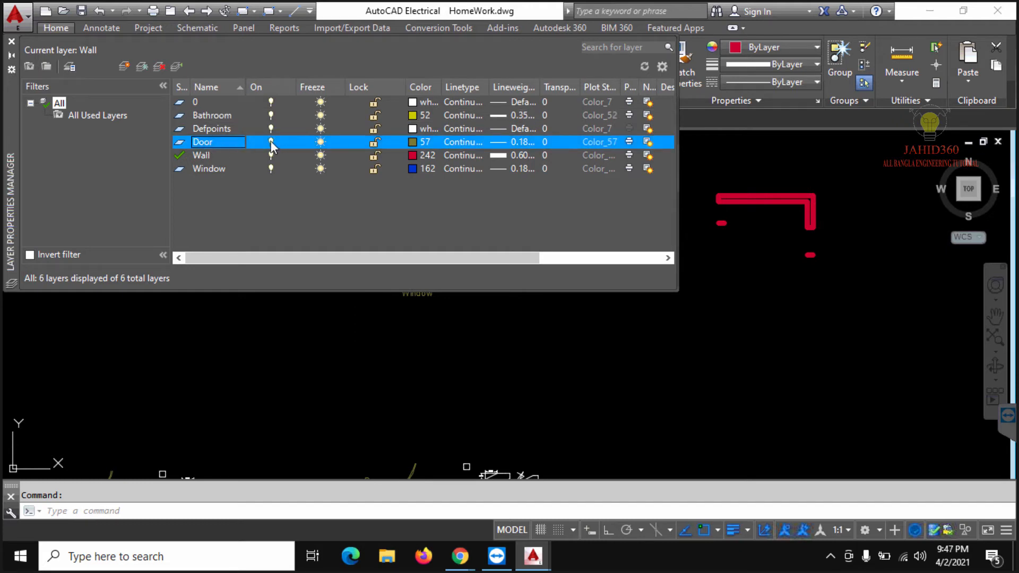
{"action": "key", "text": "ctrl+a"}
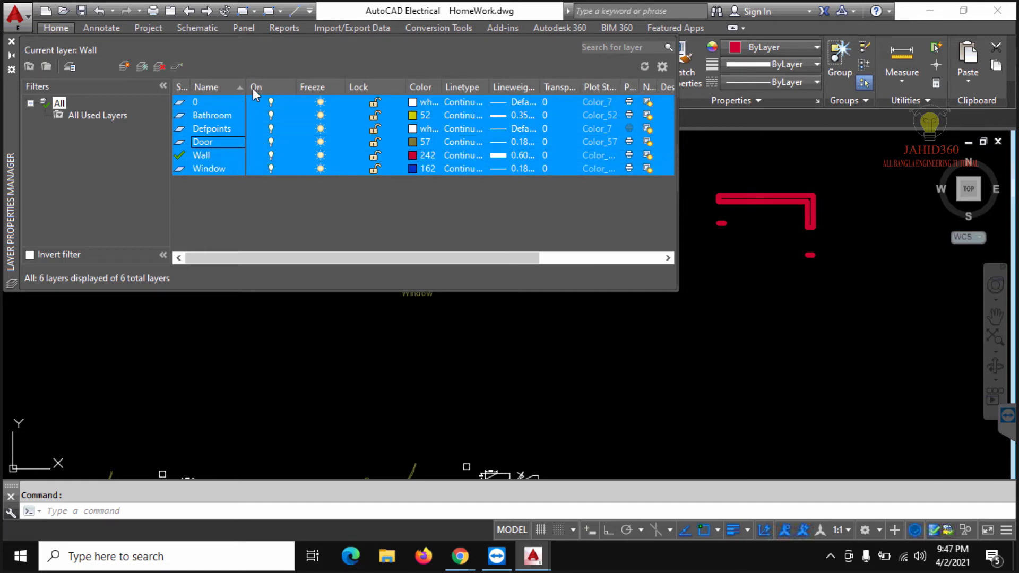
{"action": "left_click", "coordinate": [271, 129]}
{"action": "left_click", "coordinate": [400, 248]}
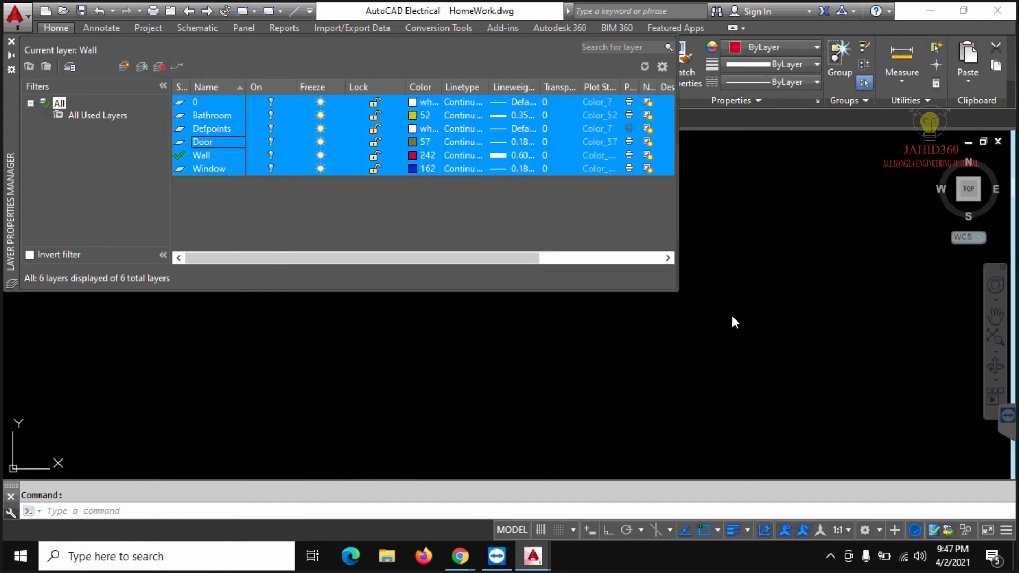
- Turn all the layers back on and leave the layer properties
{"action": "left_click", "coordinate": [270, 155]}
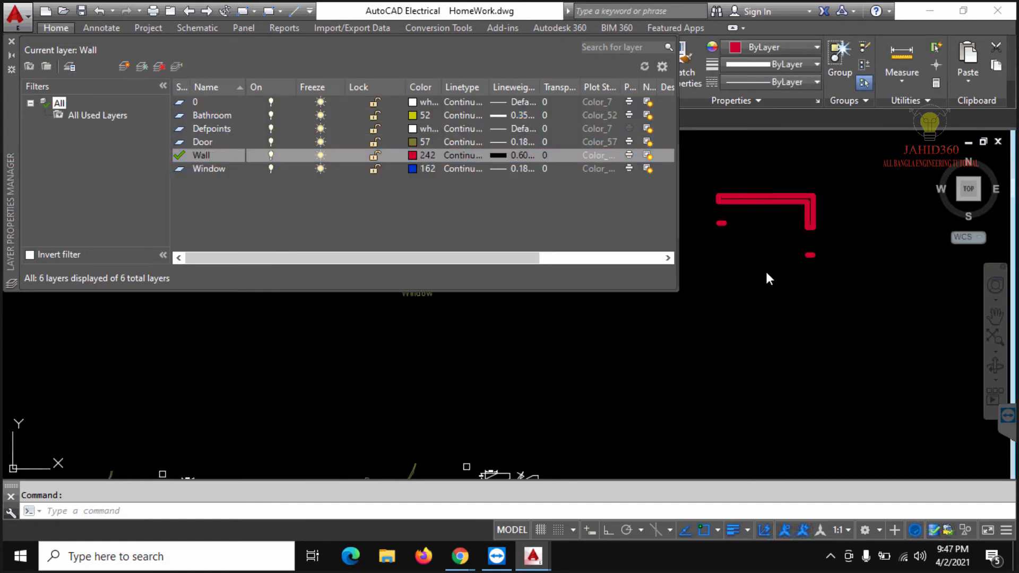
{"action": "left_click", "coordinate": [751, 266]}
{"action": "key", "text": "Escape"}
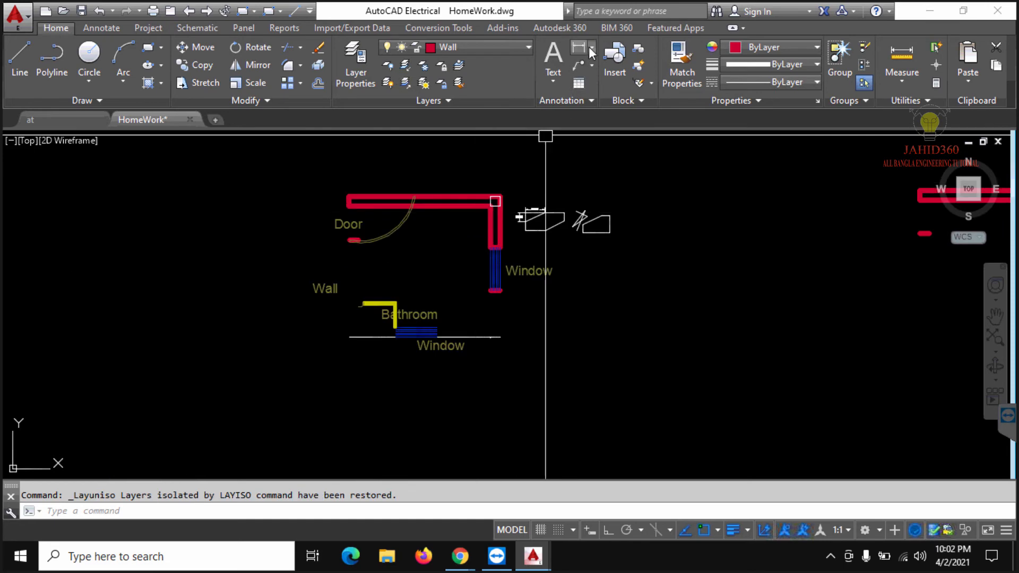
- Add an angular dimension at the inner wall corner, between the inner horizontal wall line and the inner vertical wall line above the window
{"action": "left_click", "coordinate": [591, 49]}
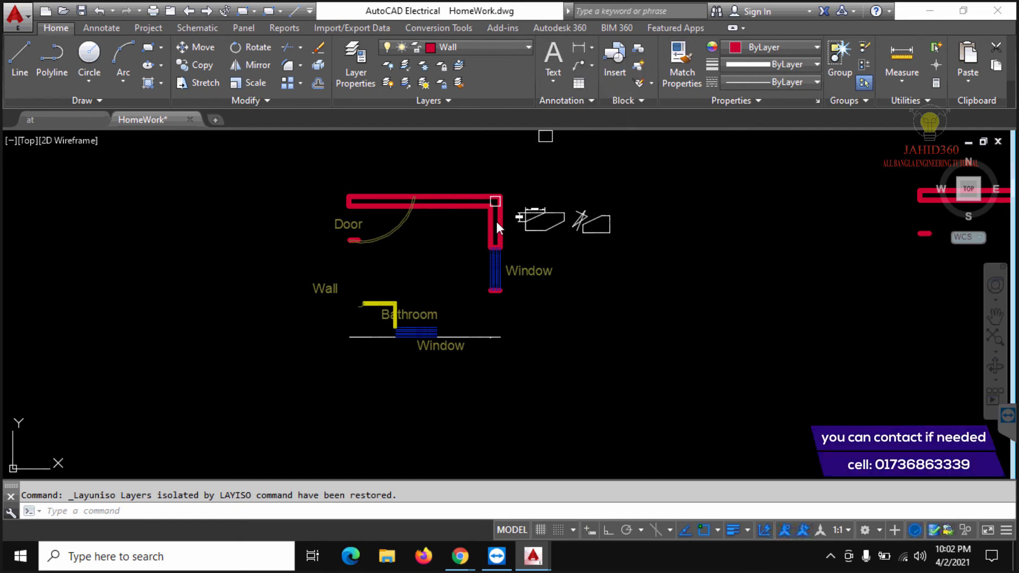
{"action": "scroll", "coordinate": [471, 207], "scroll_direction": "up", "scroll_amount": 4}
{"action": "left_click", "coordinate": [473, 202]}
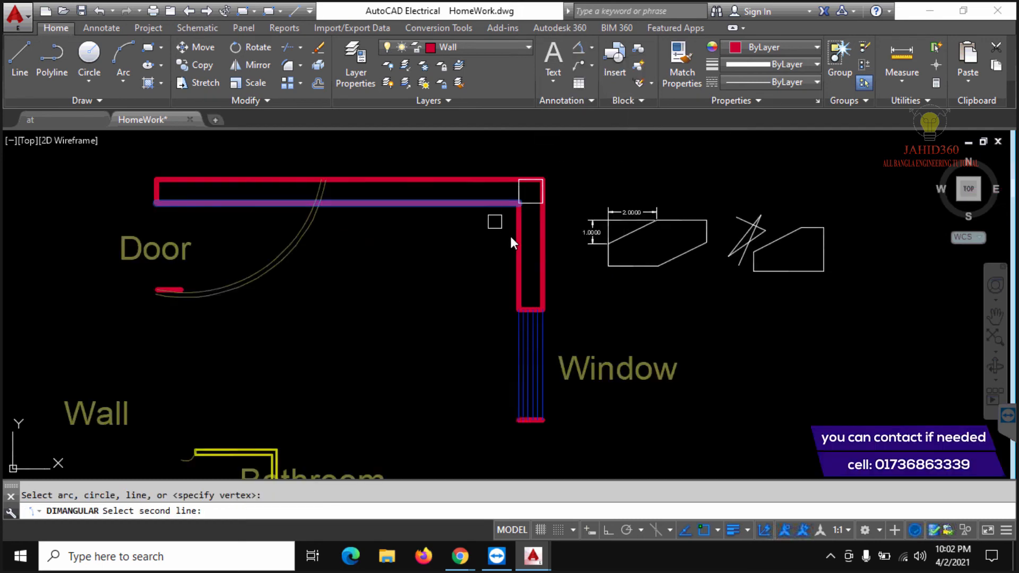
{"action": "left_click", "coordinate": [517, 242]}
{"action": "scroll", "coordinate": [463, 255], "scroll_direction": "up", "scroll_amount": 3}
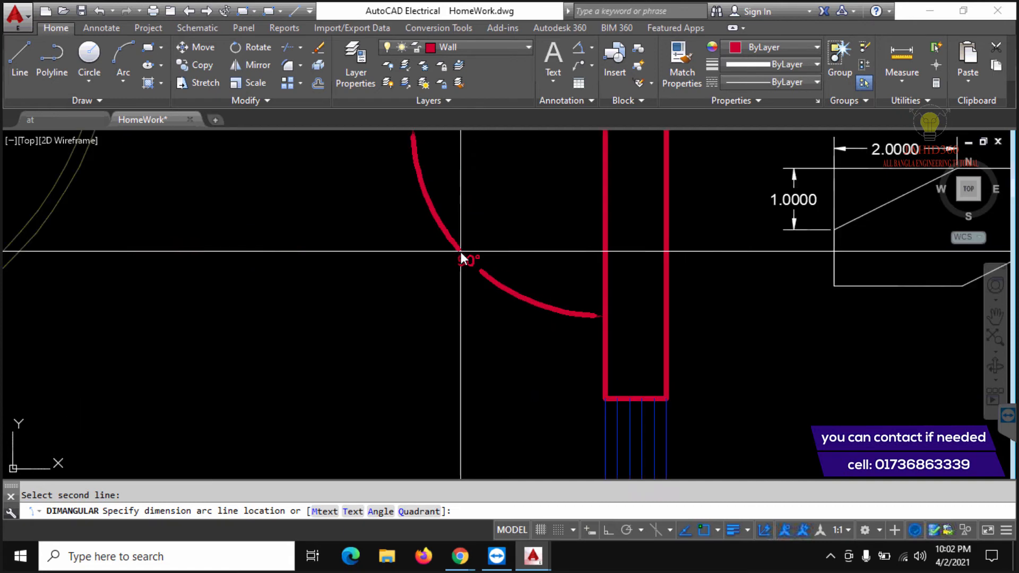
{"action": "scroll", "coordinate": [461, 251], "scroll_direction": "up", "scroll_amount": 2}
{"action": "scroll", "coordinate": [453, 273], "scroll_direction": "down", "scroll_amount": 2}
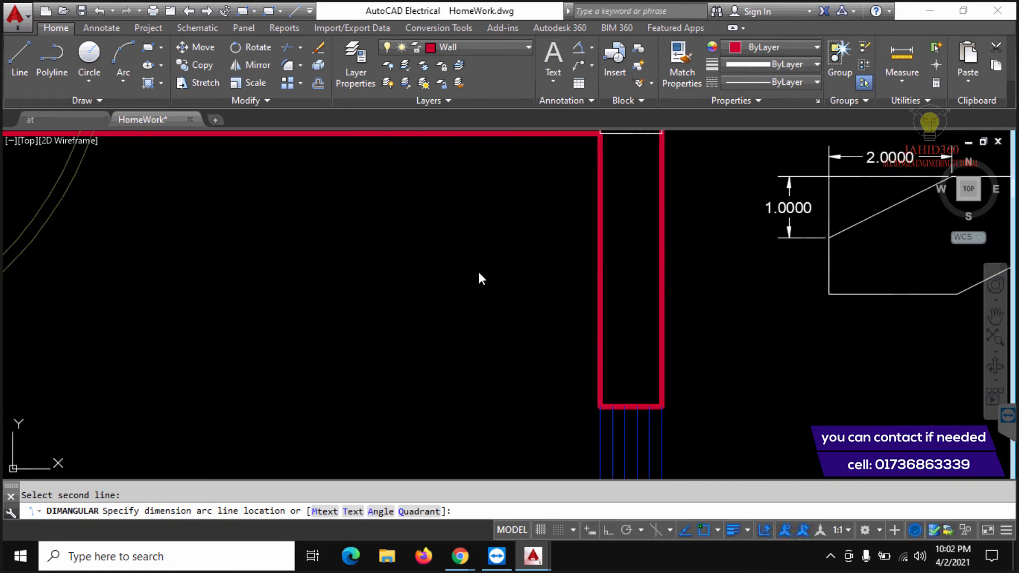
{"action": "left_click", "coordinate": [481, 278]}
{"action": "scroll", "coordinate": [481, 278], "scroll_direction": "down", "scroll_amount": 2}
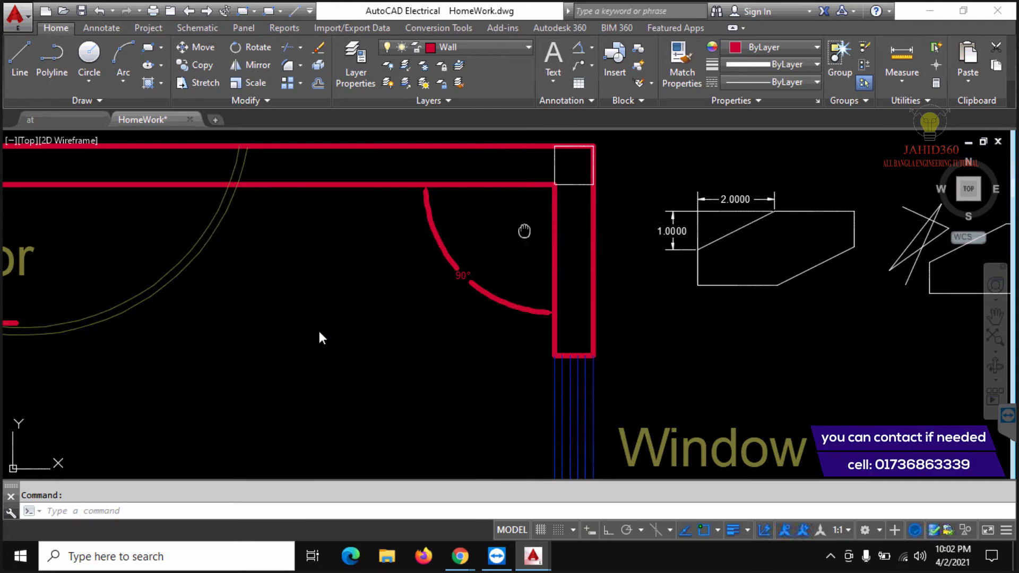
- Add an angular dimension inside the white chamfered outline, between its right vertical edge and its lower sloping edge
{"action": "middle_click_drag", "start_coordinate": [525, 231], "coordinate": [330, 326]}
{"action": "scroll", "coordinate": [615, 359], "scroll_direction": "up", "scroll_amount": 3}
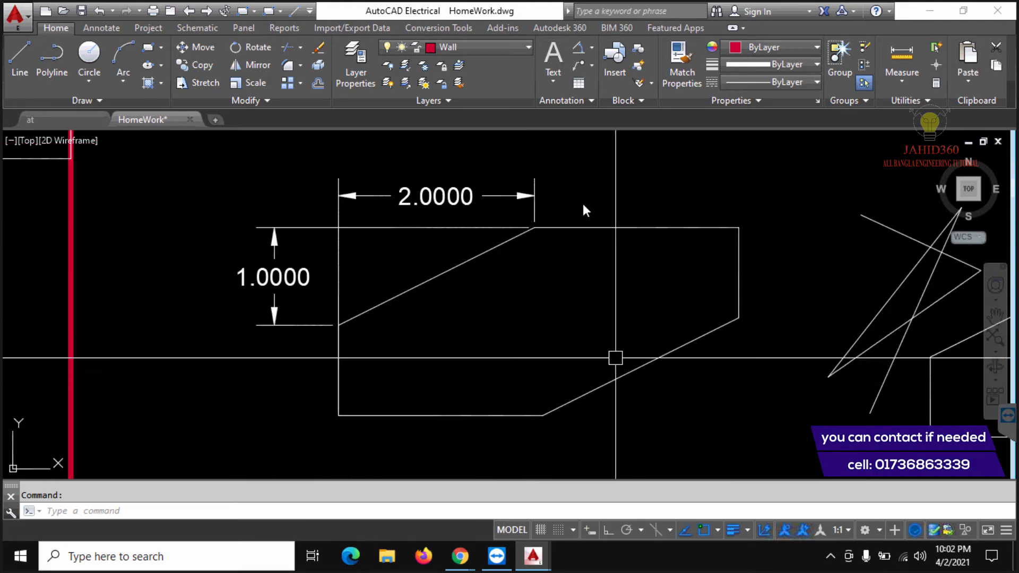
{"action": "left_click", "coordinate": [579, 48]}
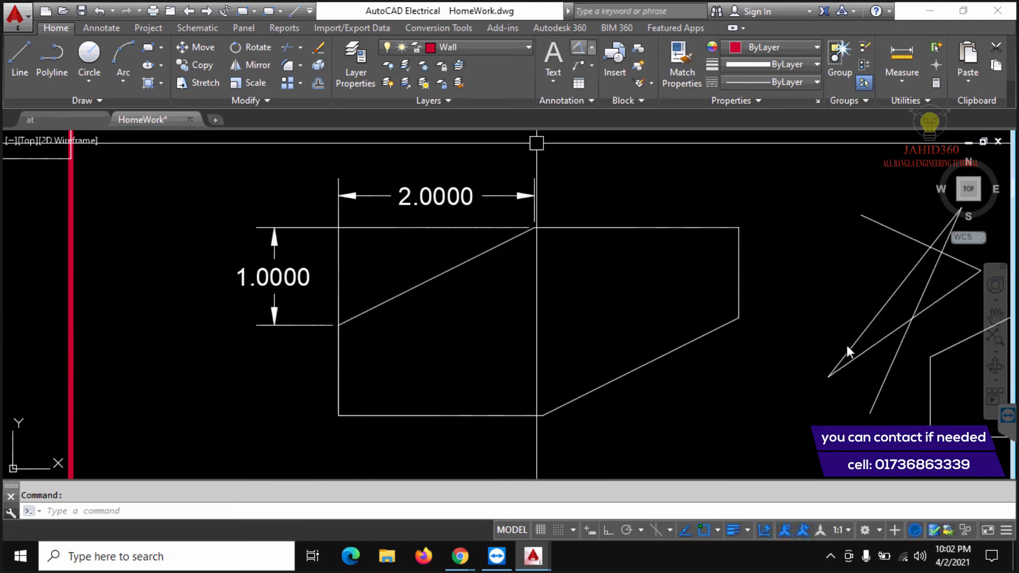
{"action": "left_click", "coordinate": [733, 297]}
{"action": "left_click", "coordinate": [714, 331]}
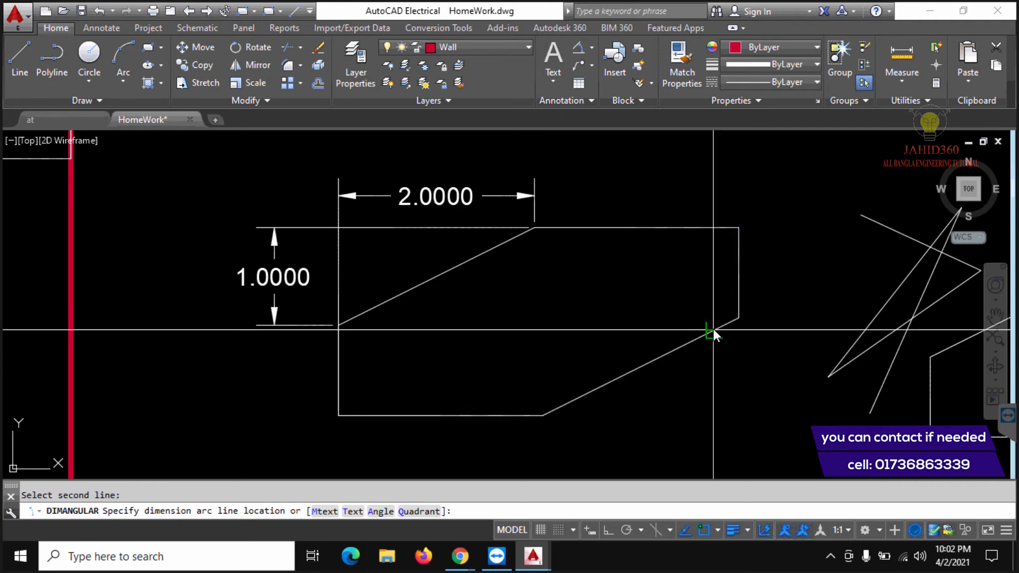
{"action": "left_click", "coordinate": [681, 287]}
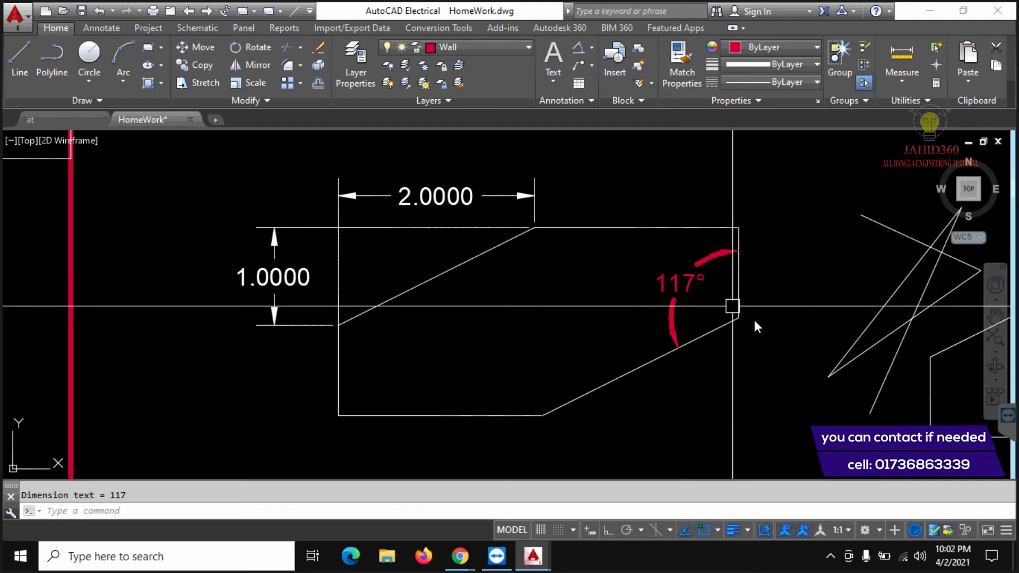
- Add an angular dimension inside the white chamfered outline, between its lower sloping edge and its bottom horizontal edge
{"action": "left_click", "coordinate": [580, 49]}
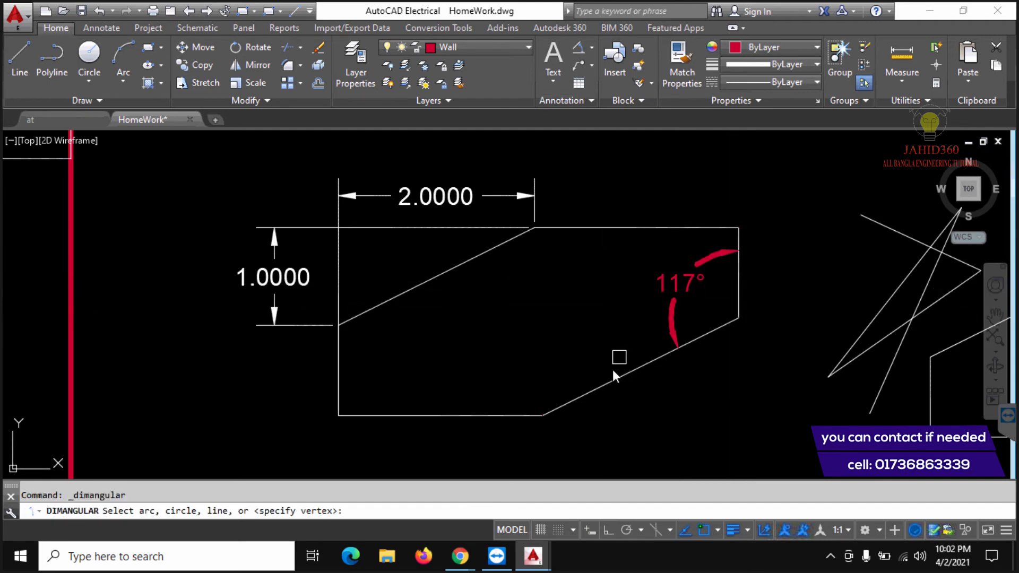
{"action": "left_click", "coordinate": [605, 383]}
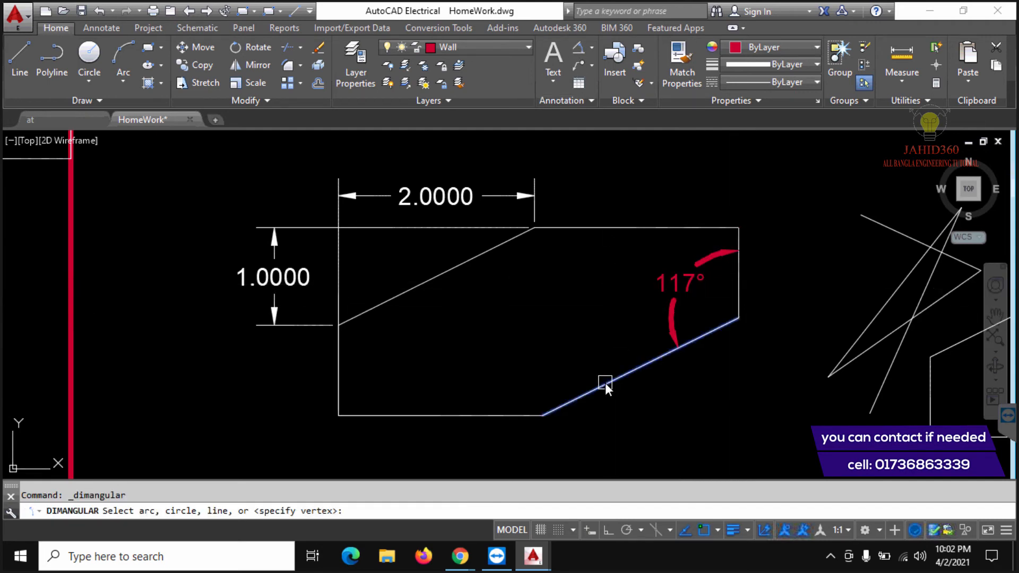
{"action": "left_click", "coordinate": [511, 414]}
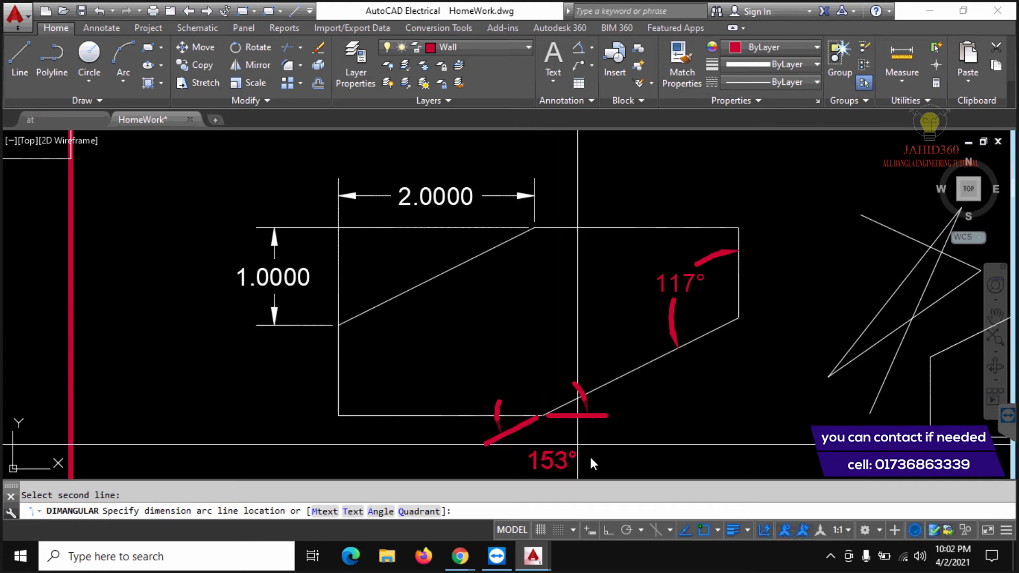
{"action": "middle_click_drag", "start_coordinate": [570, 392], "coordinate": [558, 349]}
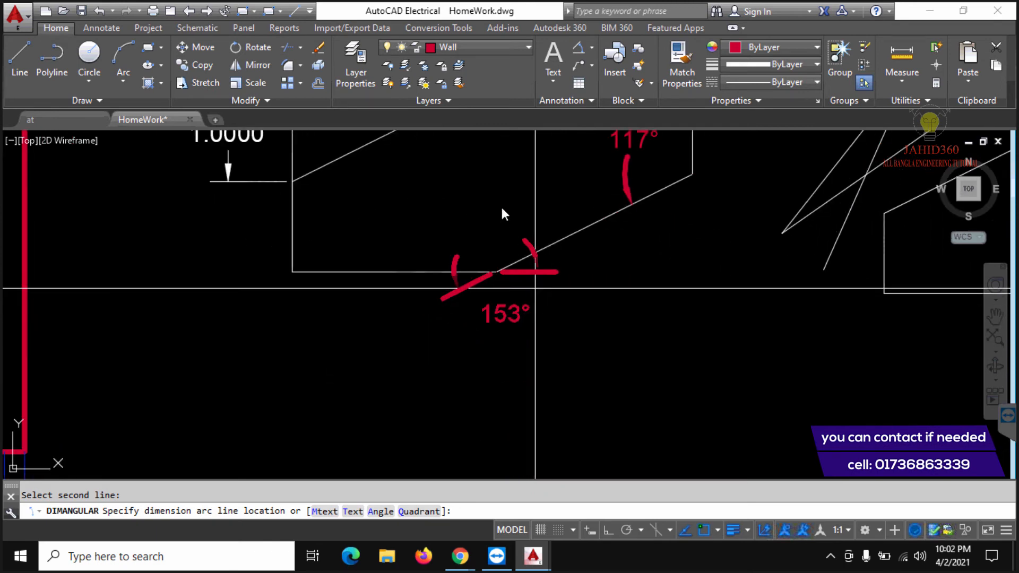
{"action": "left_click", "coordinate": [495, 190]}
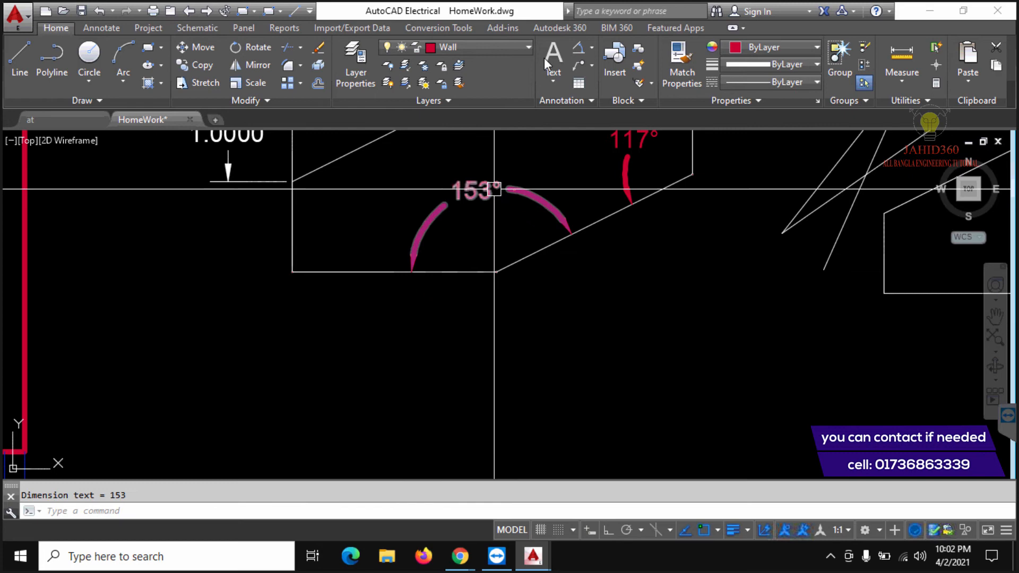
{"action": "left_click", "coordinate": [591, 49]}
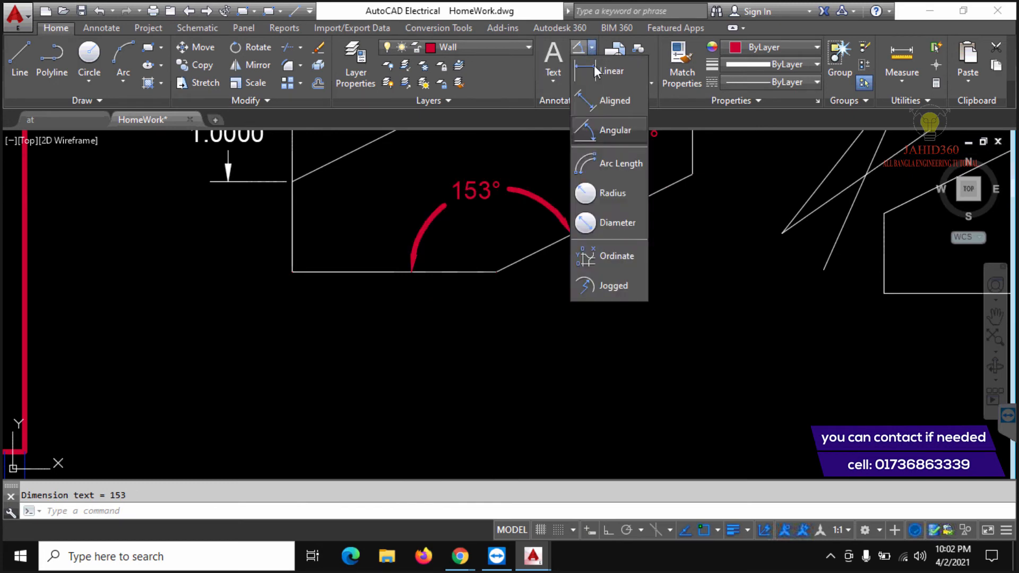
{"action": "left_click", "coordinate": [690, 370]}
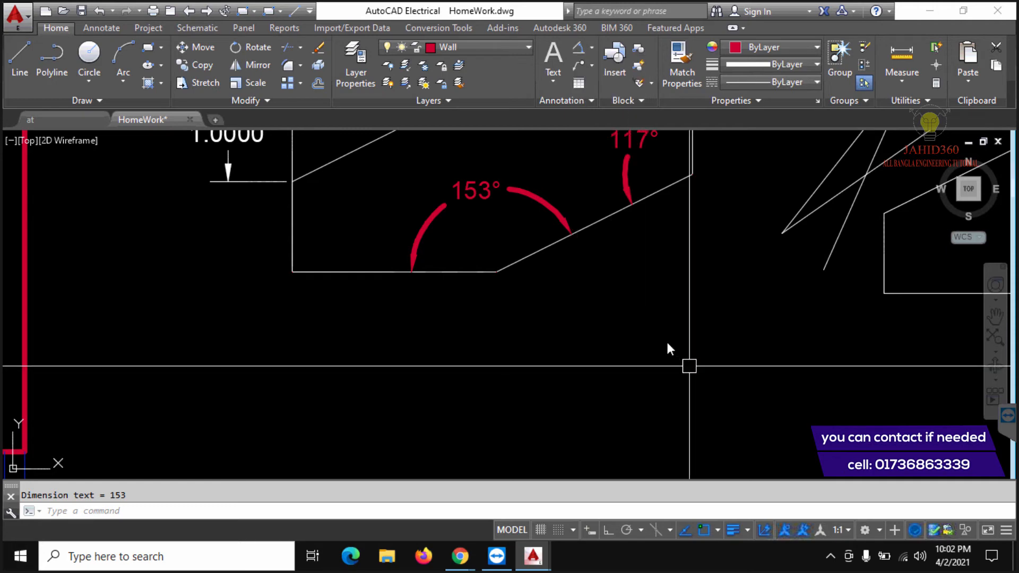
{"action": "key", "text": "Escape"}
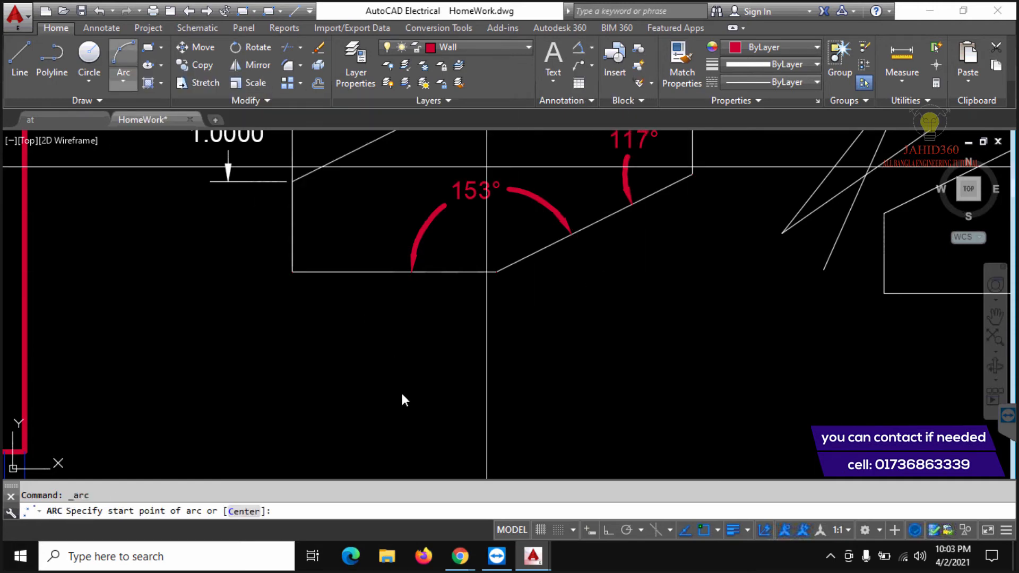
- Draw an upward-bulging three-point arc about 2.45 units long below the dimensioned chamfered outline
{"action": "left_click", "coordinate": [403, 409]}
{"action": "left_click", "coordinate": [502, 339]}
{"action": "left_click", "coordinate": [600, 386]}
{"action": "key", "text": "Return"}
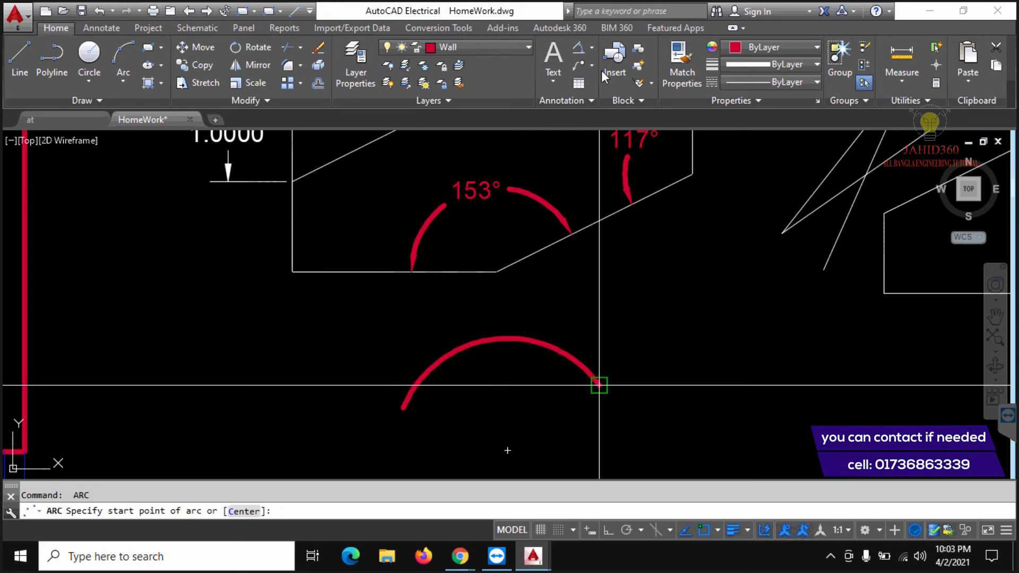
- Add an arc length dimension to the red arc and place it just above the curve
{"action": "left_click", "coordinate": [581, 49]}
{"action": "left_click", "coordinate": [592, 48]}
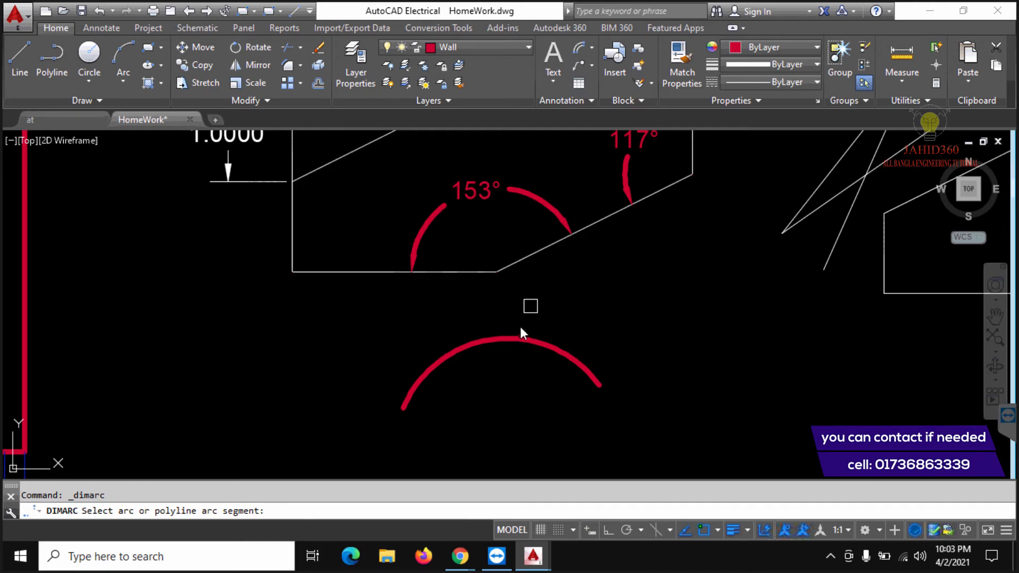
{"action": "left_click", "coordinate": [513, 337]}
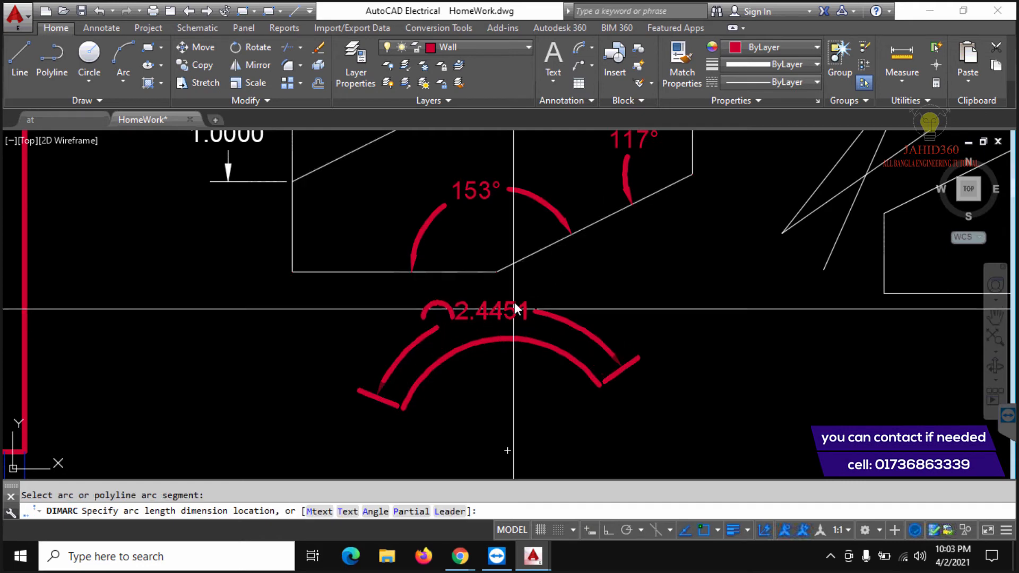
{"action": "left_click", "coordinate": [500, 295]}
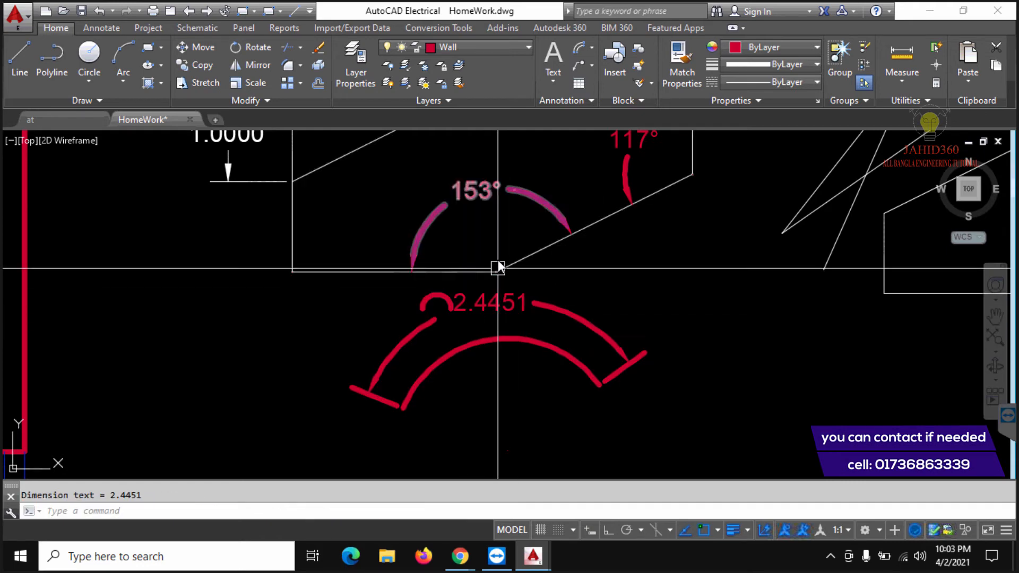
- Draw a circle with a radius of about 0.5 to the upper right of the arc
{"action": "left_click", "coordinate": [591, 47]}
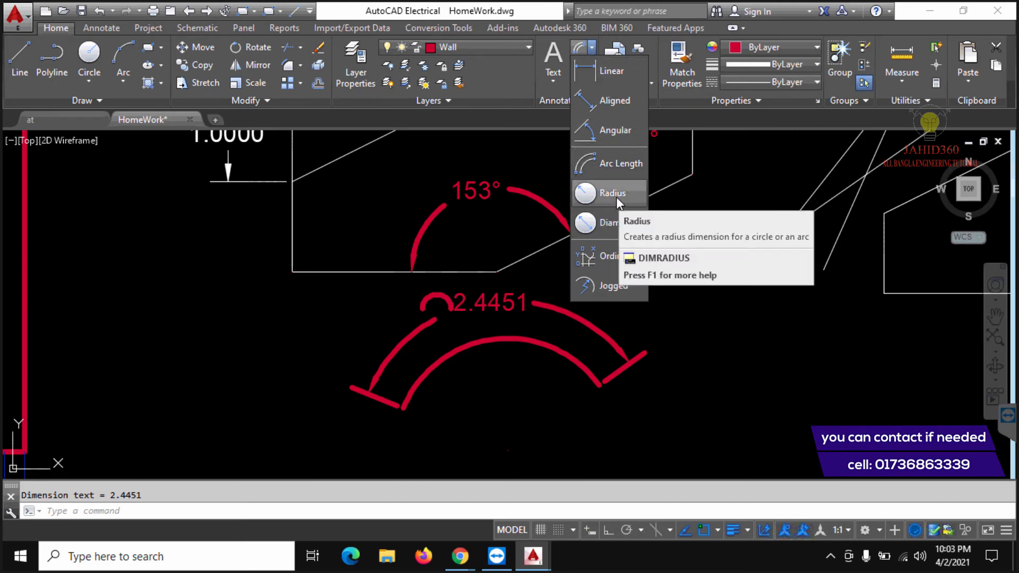
{"action": "left_click", "coordinate": [91, 56]}
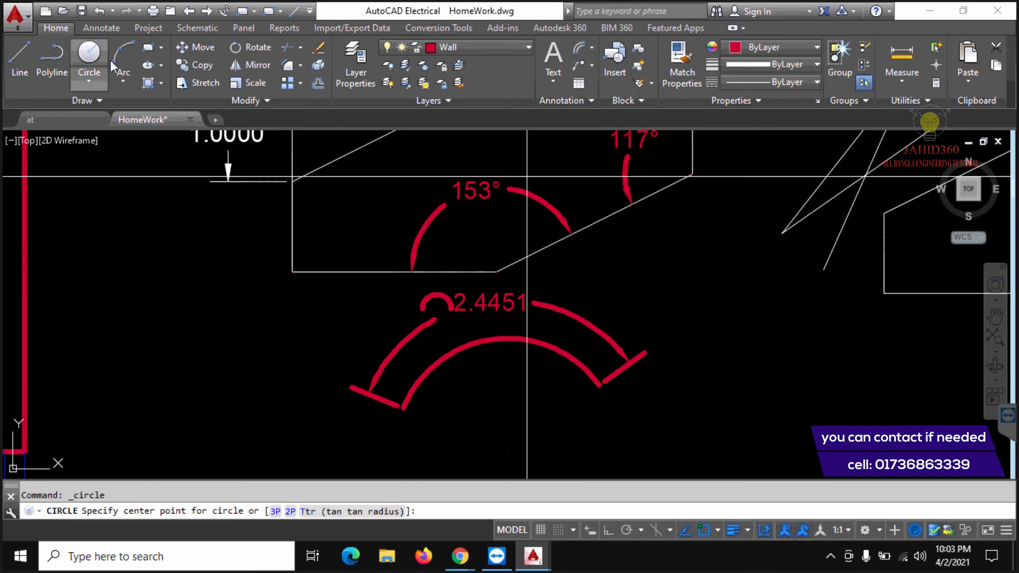
{"action": "left_click", "coordinate": [769, 295]}
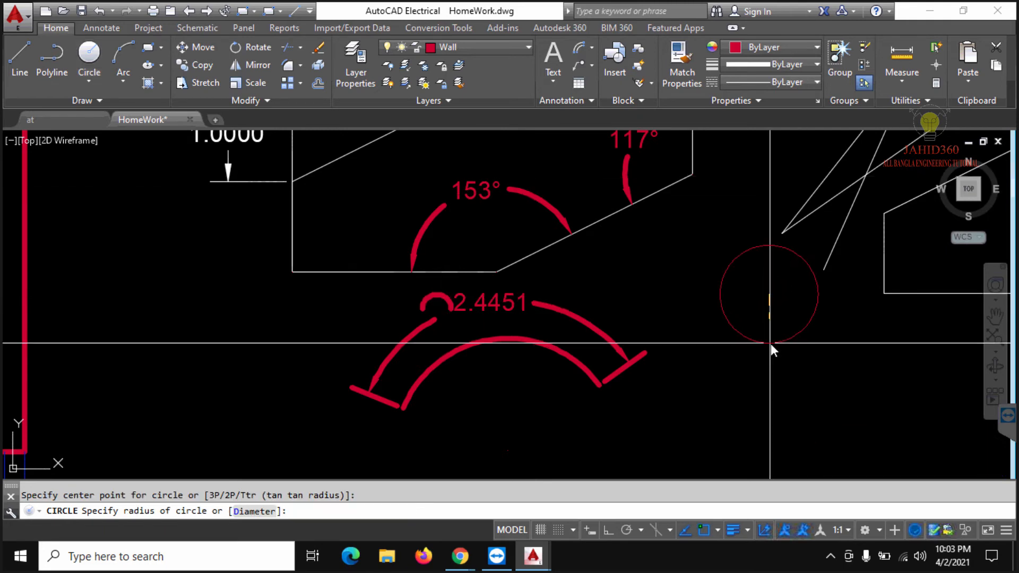
{"action": "left_click", "coordinate": [771, 344]}
- Add a radius dimension to the circle, placing its text outside on the upper-left side
{"action": "left_click", "coordinate": [589, 47]}
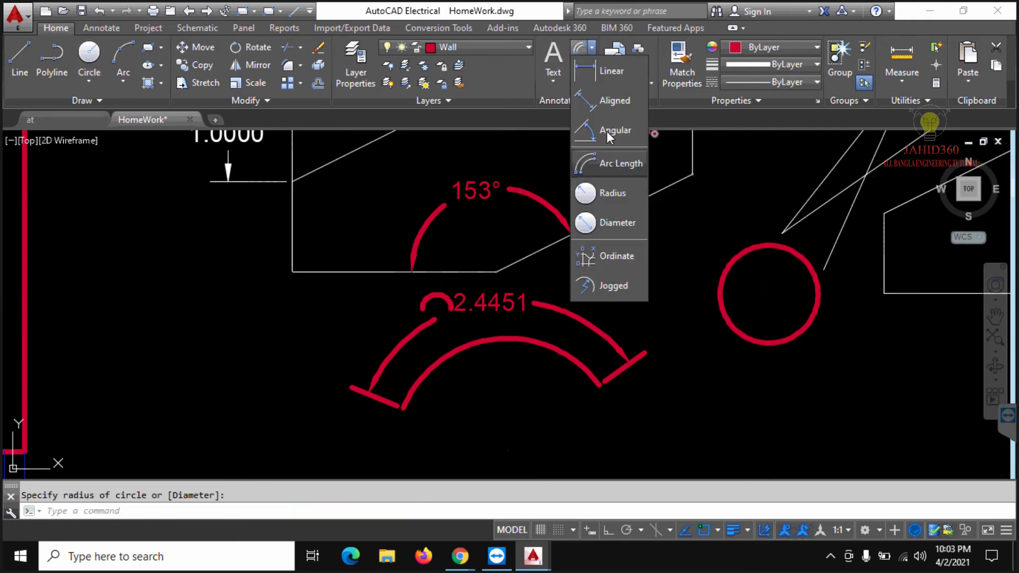
{"action": "left_click", "coordinate": [623, 199]}
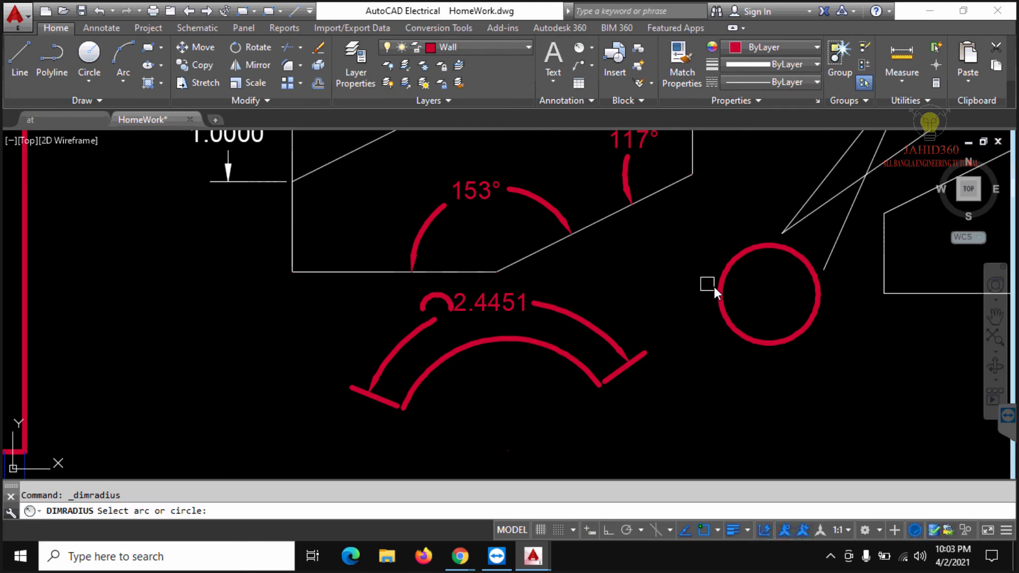
{"action": "left_click", "coordinate": [719, 286]}
{"action": "left_click", "coordinate": [684, 266]}
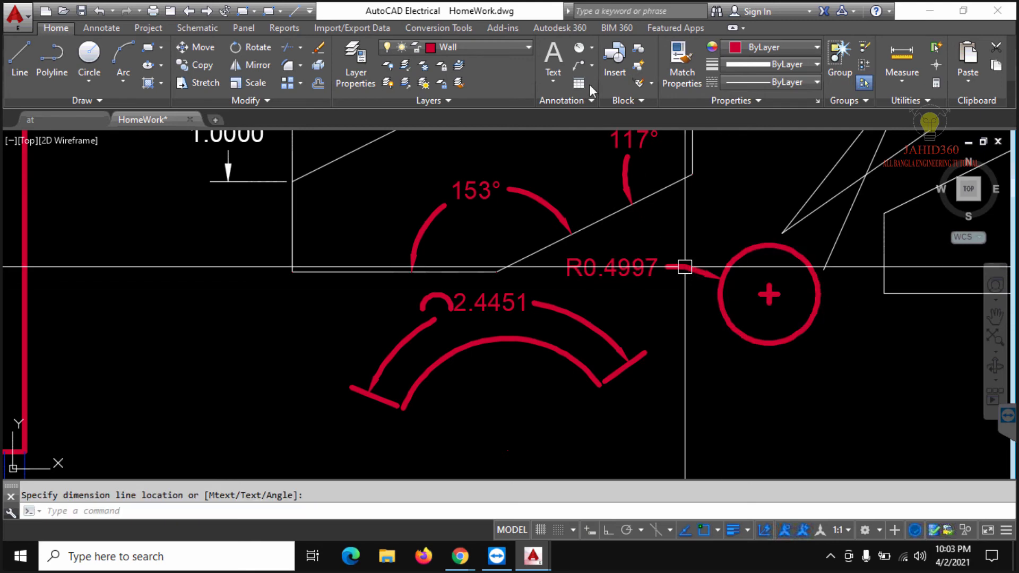
- Add a diameter dimension to the circle, placing its text below the circle
{"action": "left_click", "coordinate": [590, 48]}
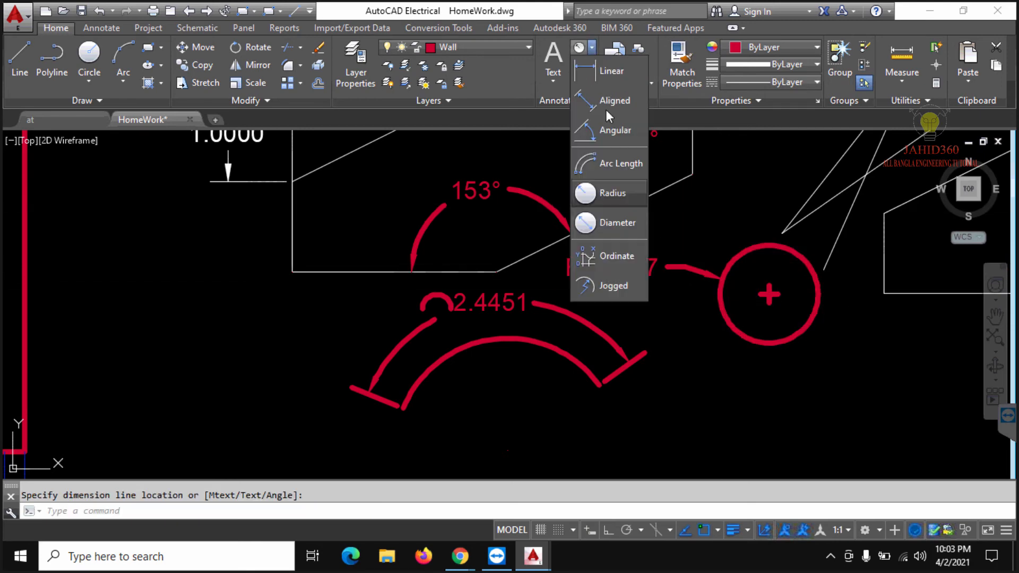
{"action": "left_click", "coordinate": [620, 225]}
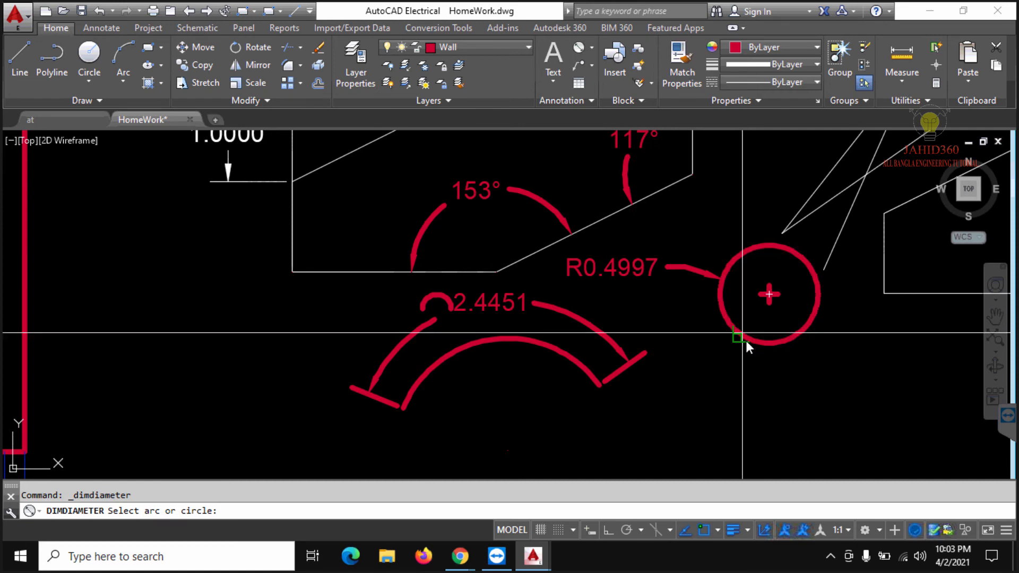
{"action": "left_click", "coordinate": [744, 336]}
{"action": "left_click", "coordinate": [760, 392]}
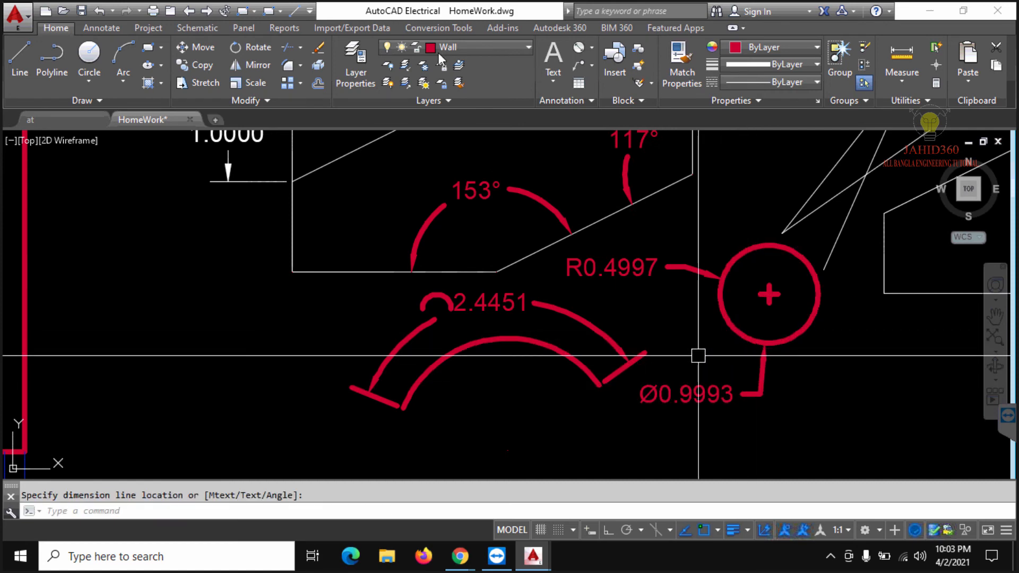
- Add a jogged radius dimension to the circle, with its center override and jog outside on the lower-right side
{"action": "left_click", "coordinate": [590, 48]}
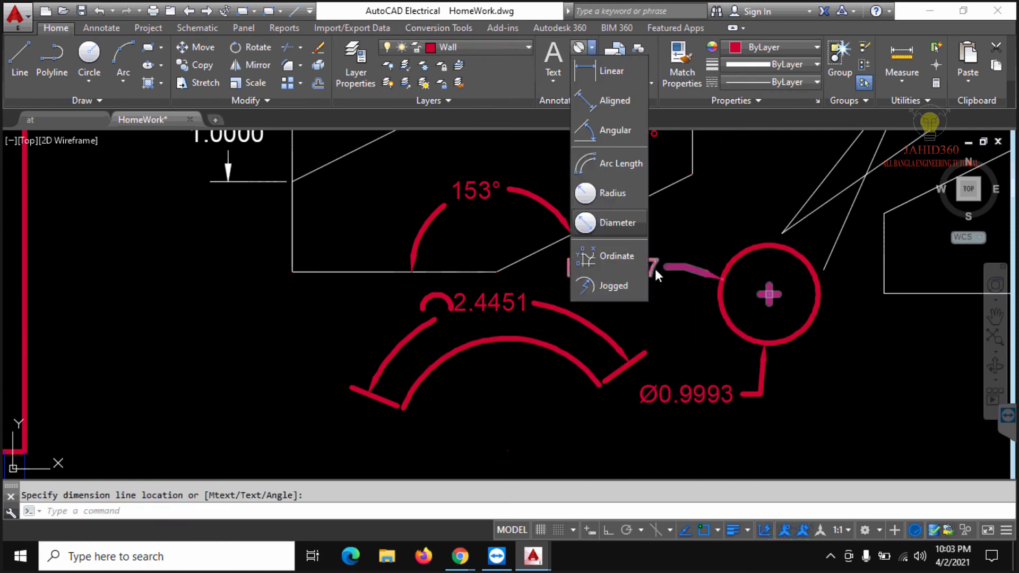
{"action": "left_click", "coordinate": [620, 286]}
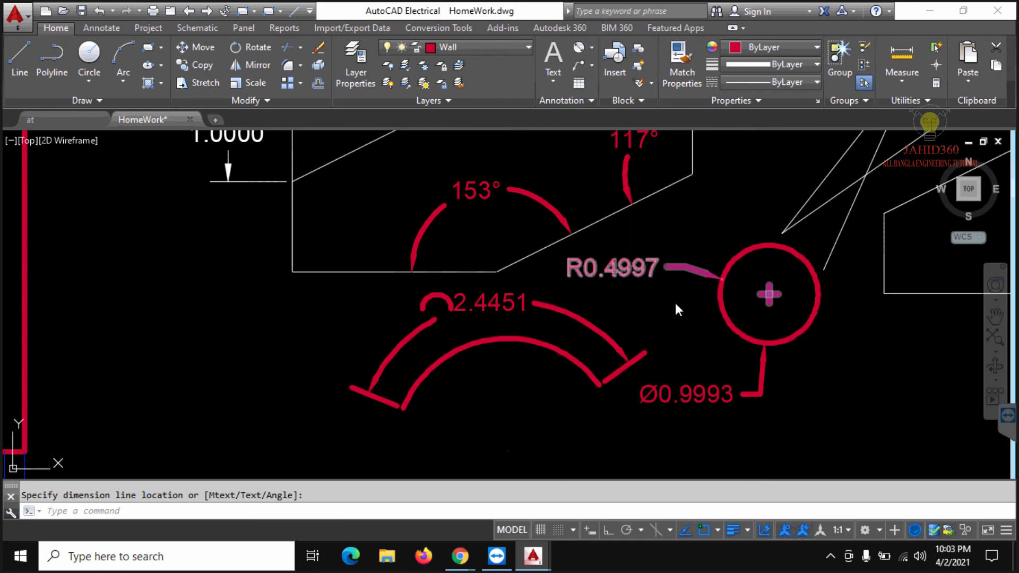
{"action": "left_click", "coordinate": [801, 327]}
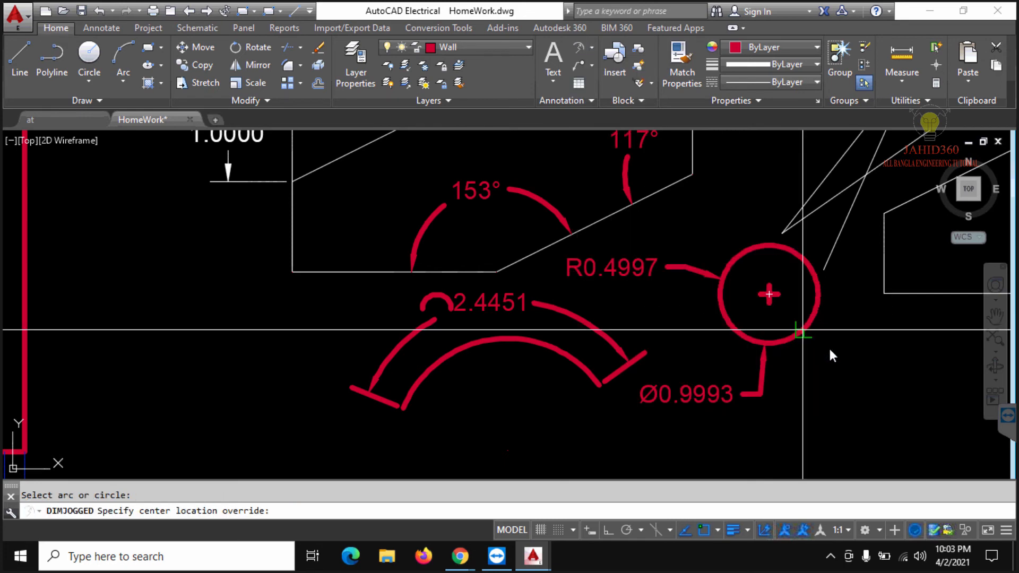
{"action": "left_click", "coordinate": [861, 355]}
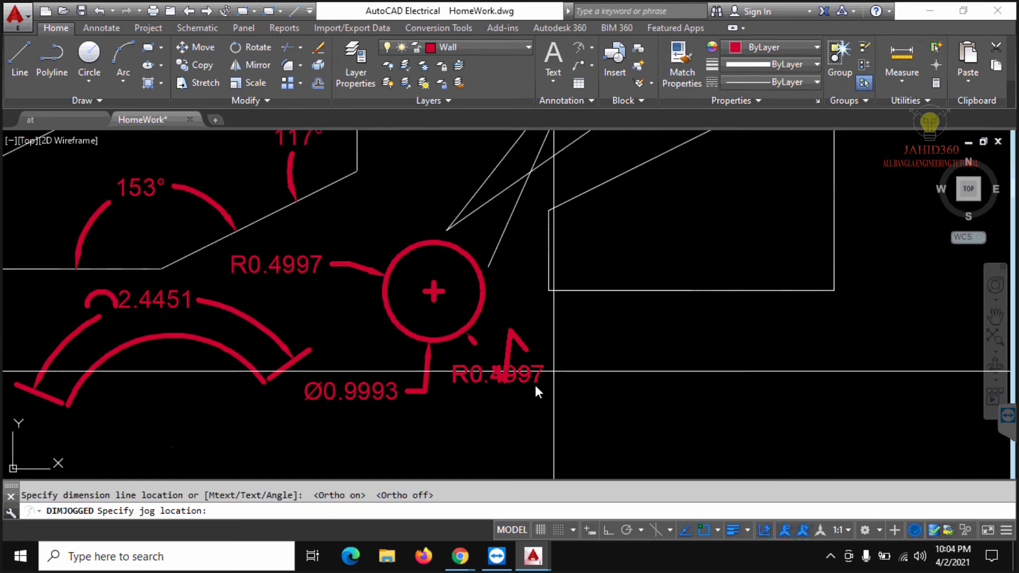
{"action": "scroll", "coordinate": [536, 385], "scroll_direction": "up", "scroll_amount": 2}
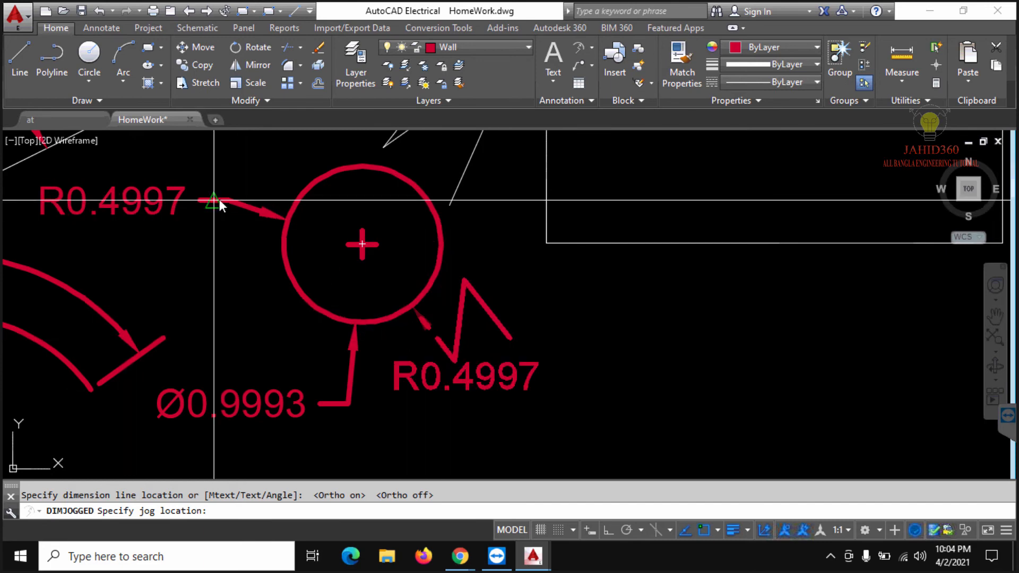
{"action": "left_click", "coordinate": [618, 355]}
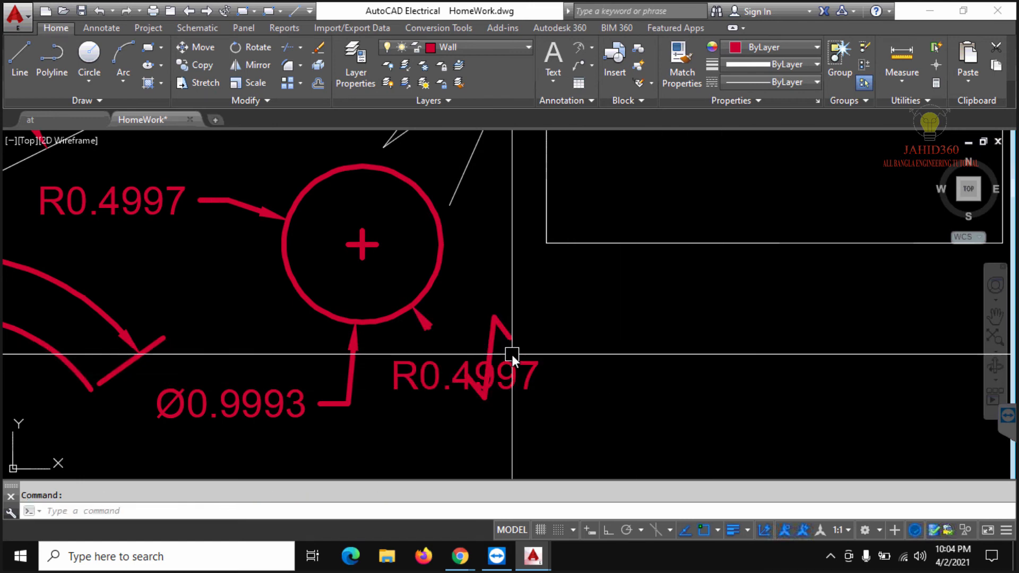
{"action": "left_click", "coordinate": [592, 48]}
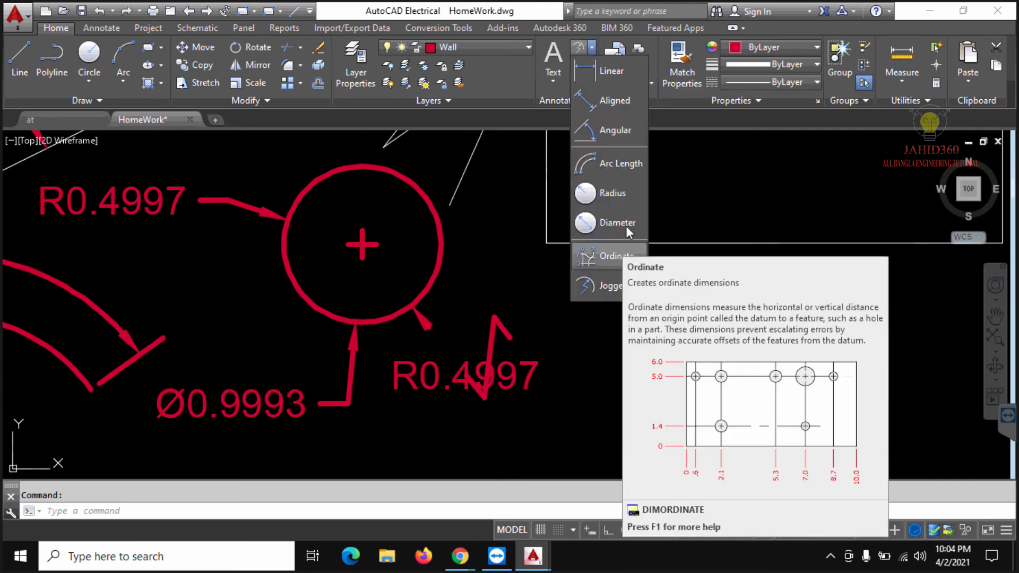
{"action": "left_click", "coordinate": [762, 190]}
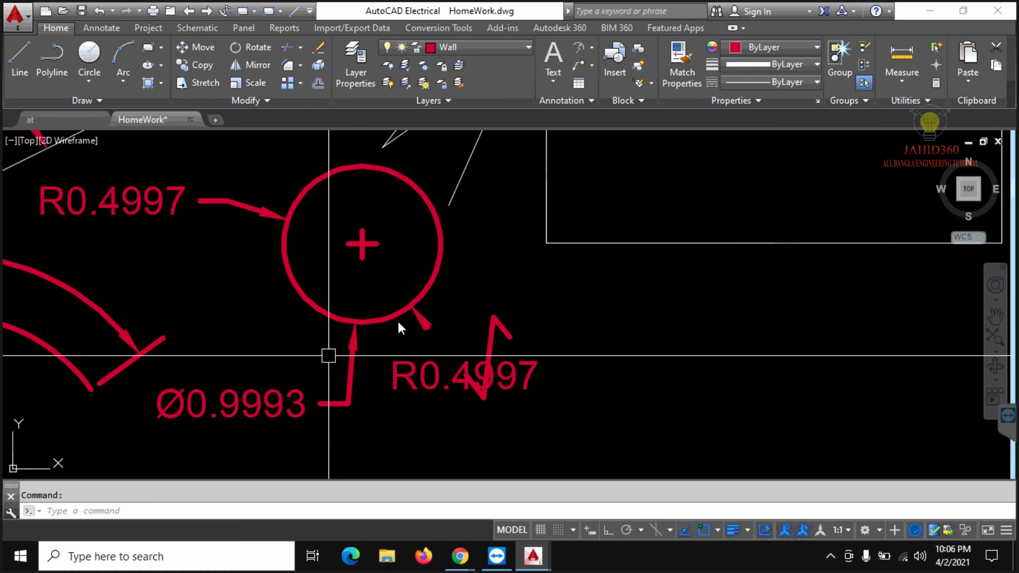
- Draw a vertical line in the empty space to the right of the chamfered outline
{"action": "scroll", "coordinate": [867, 342], "scroll_direction": "down", "scroll_amount": 3}
{"action": "middle_click_drag", "start_coordinate": [867, 342], "coordinate": [640, 353]}
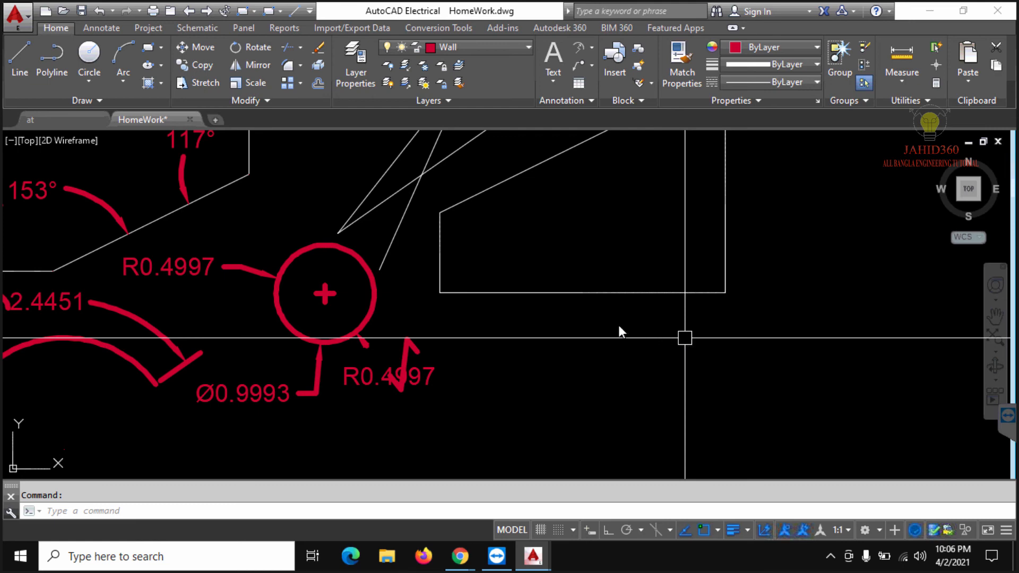
{"action": "scroll", "coordinate": [566, 326], "scroll_direction": "down", "scroll_amount": 2}
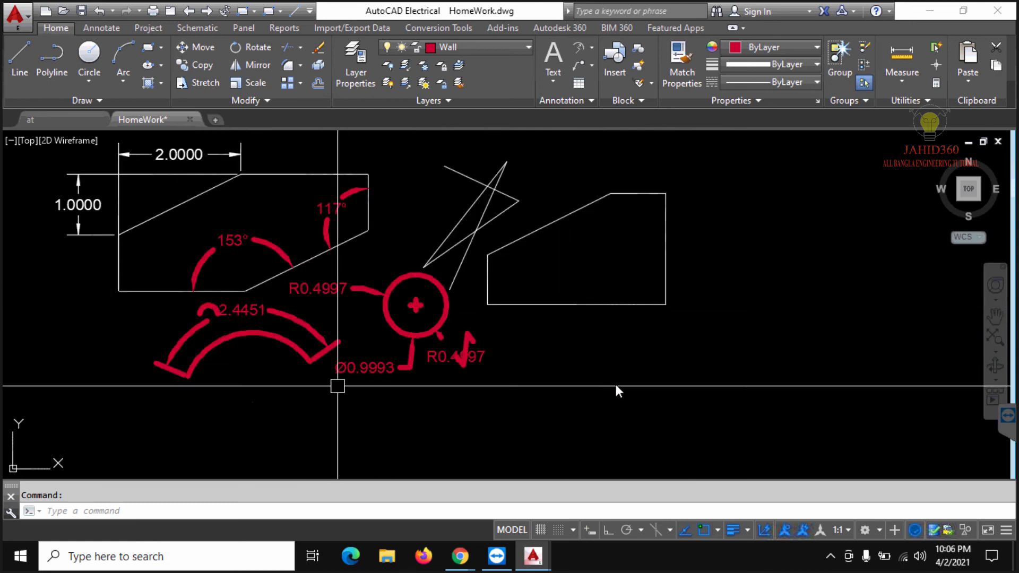
{"action": "middle_click_drag", "start_coordinate": [618, 384], "coordinate": [450, 383]}
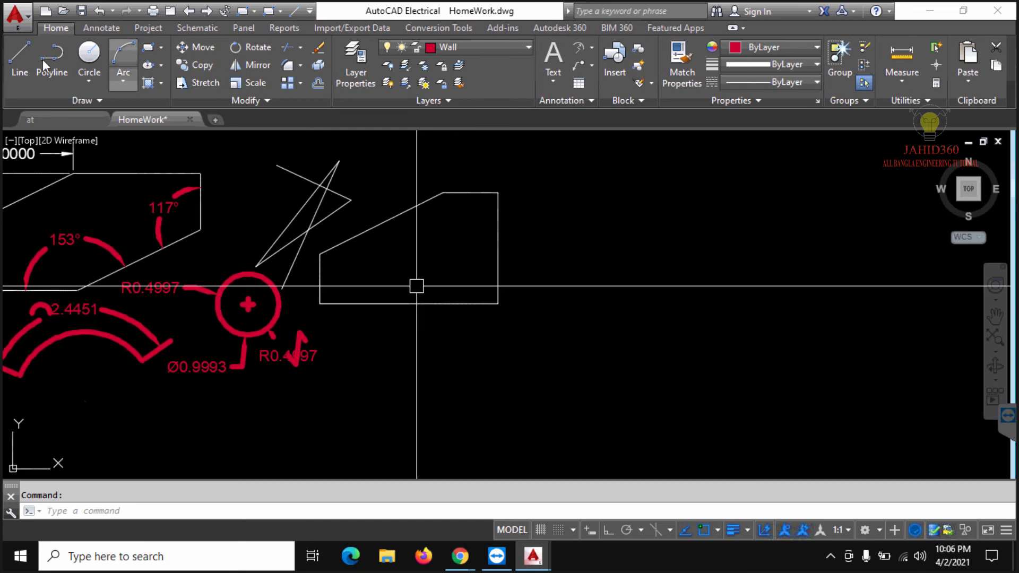
{"action": "left_click", "coordinate": [21, 60]}
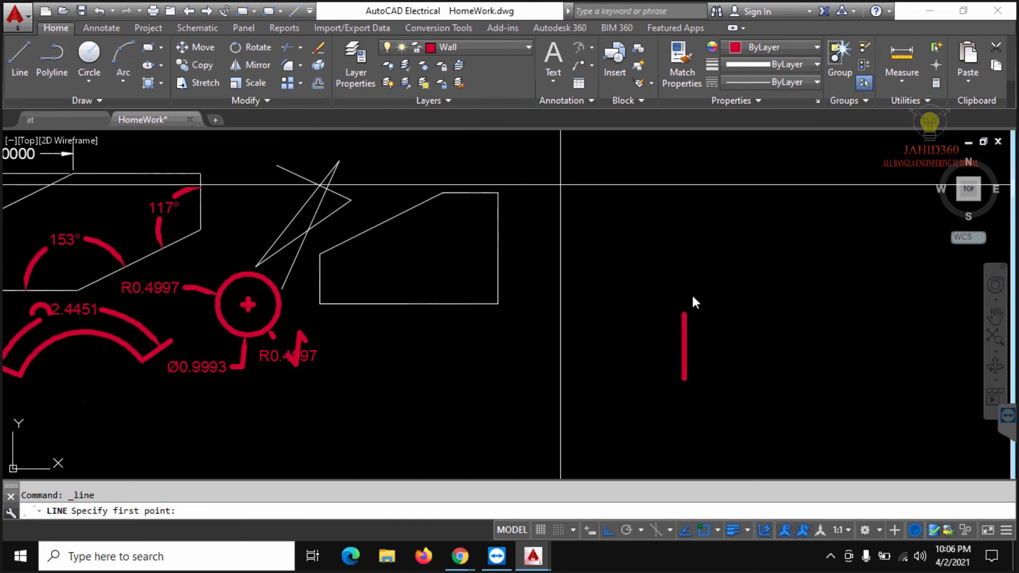
{"action": "left_click", "coordinate": [561, 183]}
{"action": "left_click", "coordinate": [561, 308]}
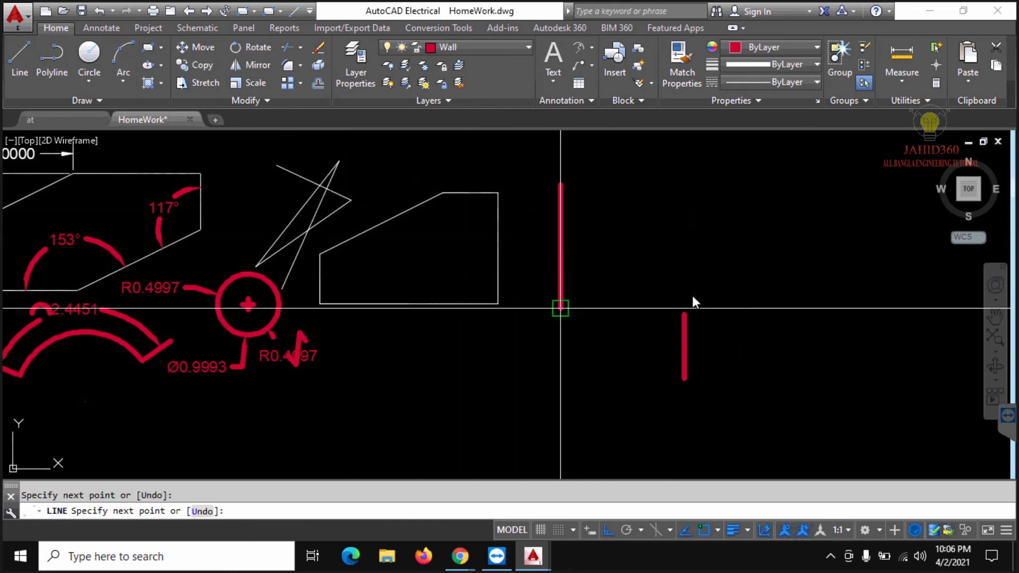
{"action": "right_click", "coordinate": [561, 308]}
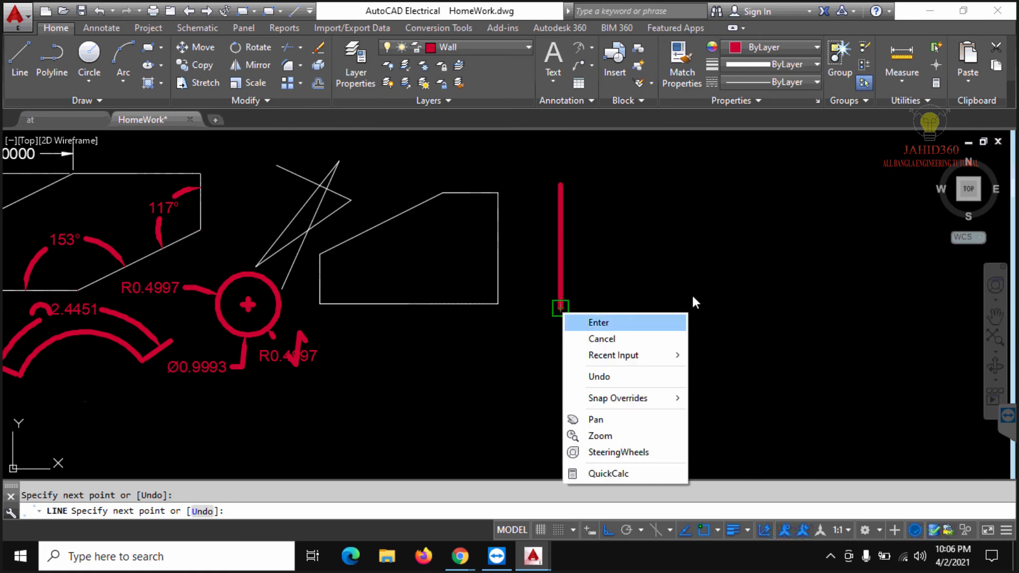
{"action": "left_click", "coordinate": [571, 321]}
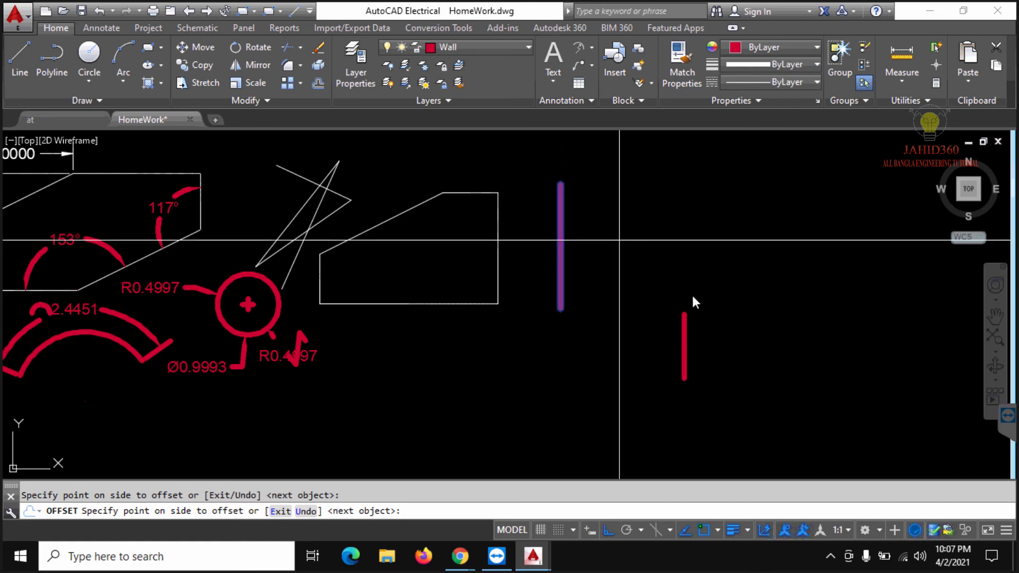
- Start an Offset of the vertical line with an offset distance of 1
{"action": "left_click", "coordinate": [845, 228]}
{"action": "key", "text": "Escape"}
{"action": "left_click", "coordinate": [721, 235]}
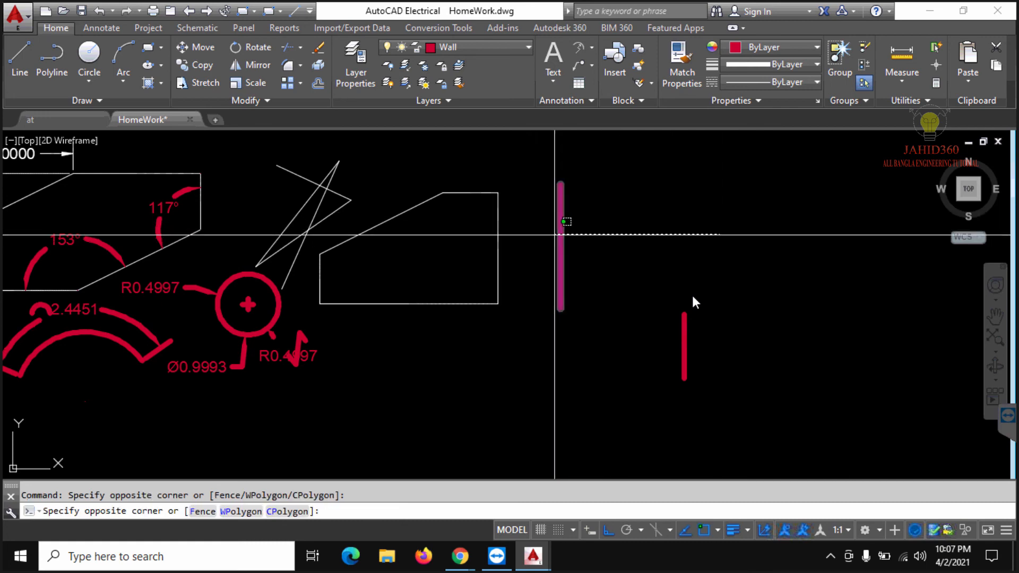
{"action": "left_click", "coordinate": [603, 230]}
{"action": "left_click", "coordinate": [561, 229]}
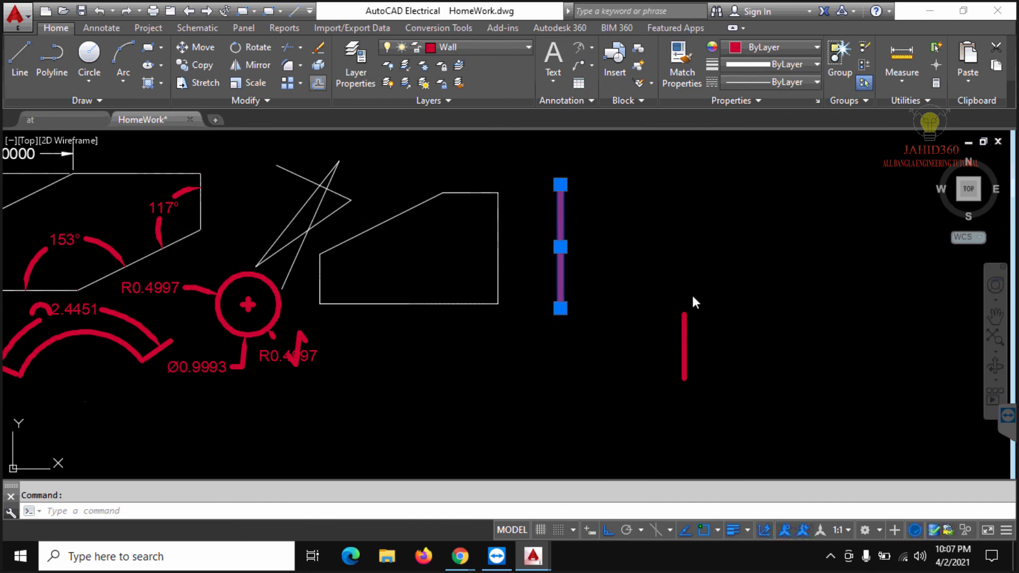
{"action": "left_click", "coordinate": [318, 83]}
{"action": "type", "text": "1"}
{"action": "key", "text": "Return"}
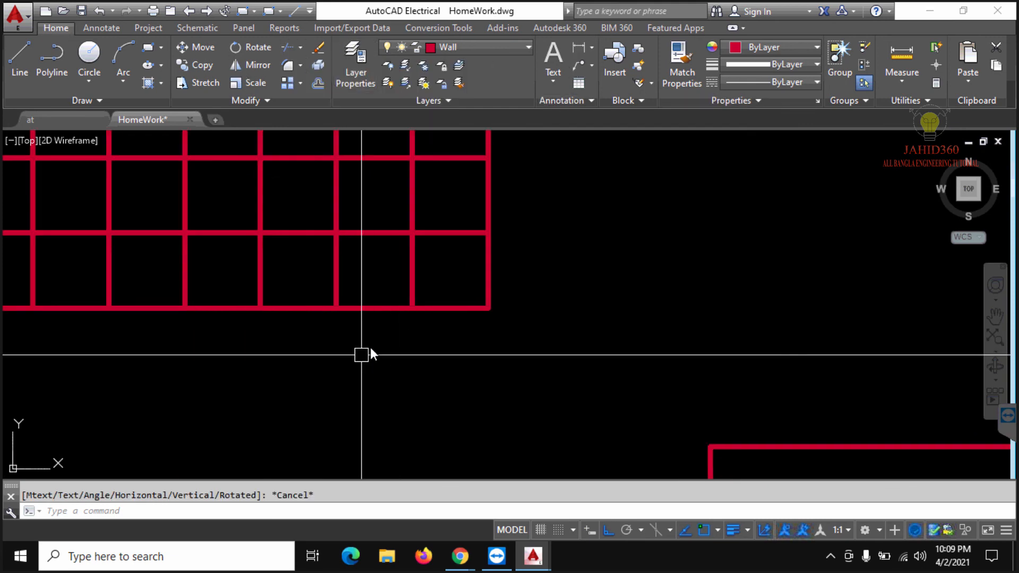
- Add an ordinate dimension to the grid's lower-left corner, with its leader ending straight below
{"action": "middle_click_drag", "start_coordinate": [362, 355], "coordinate": [401, 340]}
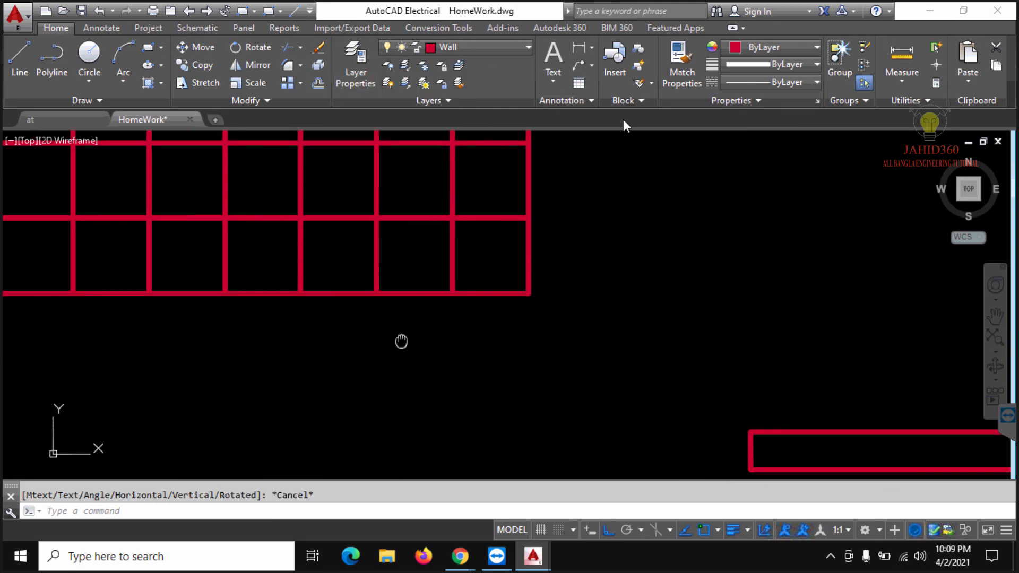
{"action": "left_click", "coordinate": [592, 48]}
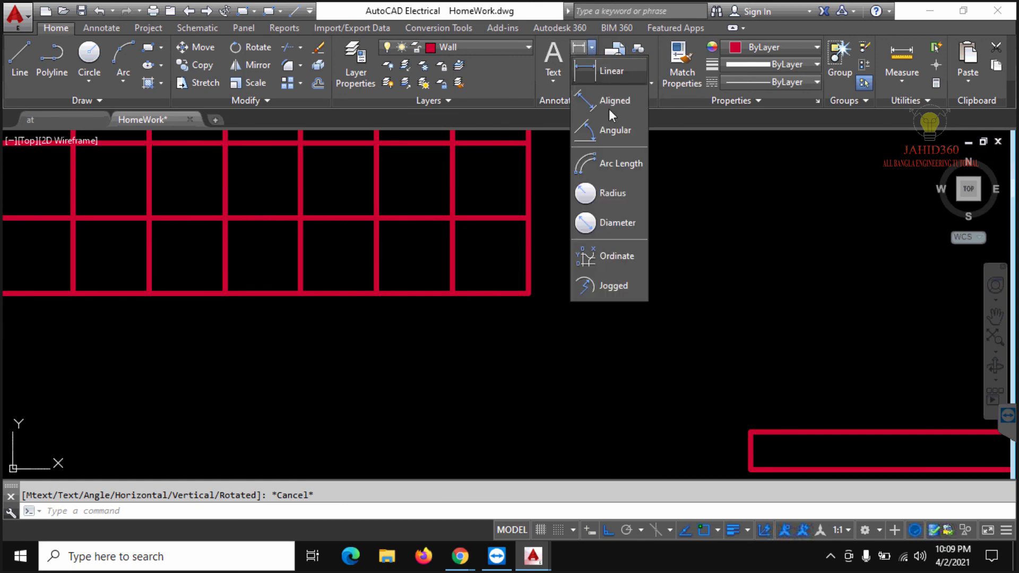
{"action": "left_click", "coordinate": [611, 259]}
{"action": "middle_click_drag", "start_coordinate": [428, 335], "coordinate": [661, 295]}
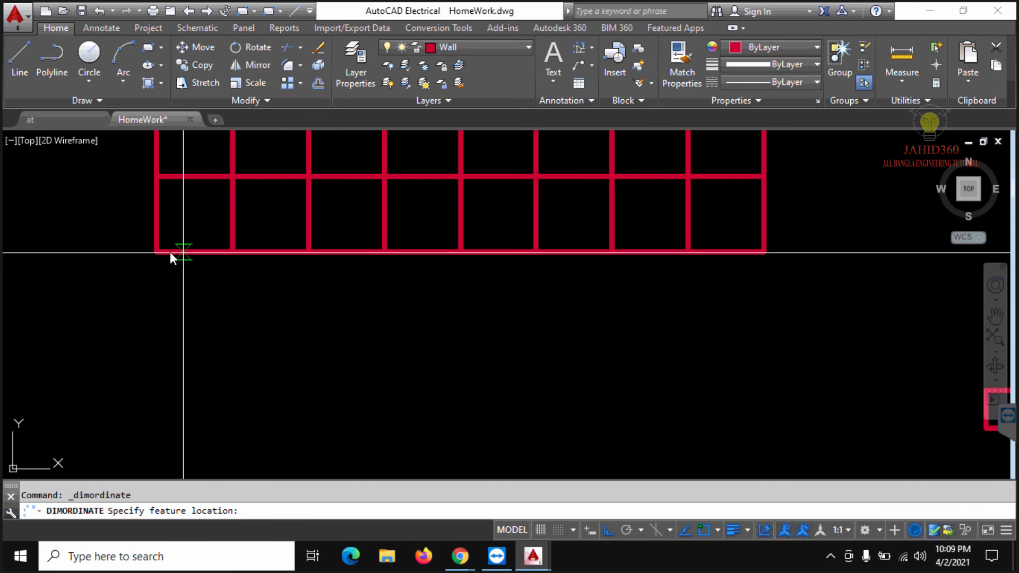
{"action": "left_click", "coordinate": [155, 252]}
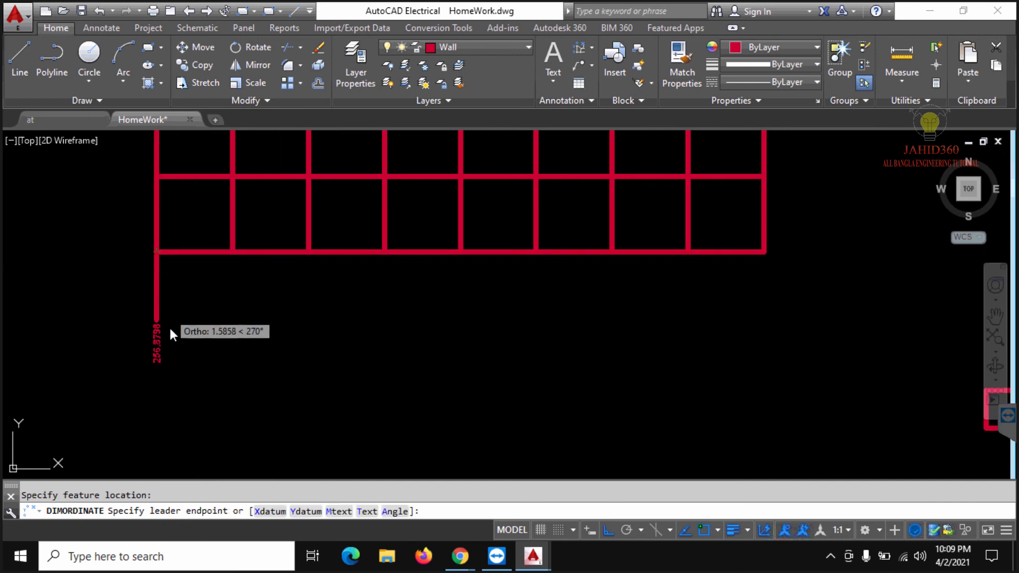
{"action": "left_click", "coordinate": [170, 328]}
{"action": "scroll", "coordinate": [175, 372], "scroll_direction": "up", "scroll_amount": 5}
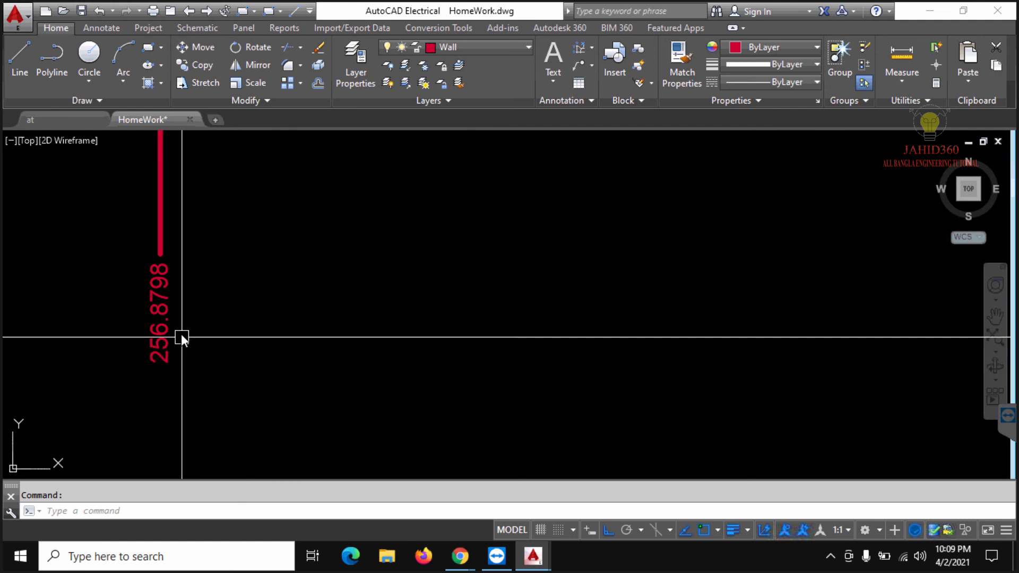
{"action": "middle_click_drag", "start_coordinate": [196, 285], "coordinate": [211, 340]}
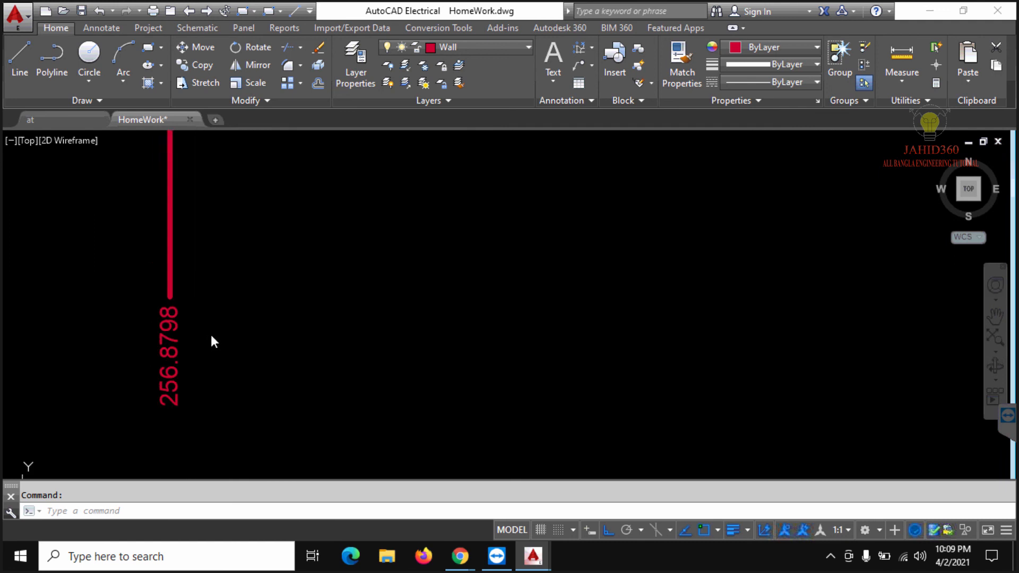
- Add ordinate dimensions below the grid for the lower ends of the second, third and fourth vertical lines
{"action": "scroll", "coordinate": [224, 313], "scroll_direction": "down", "scroll_amount": 2}
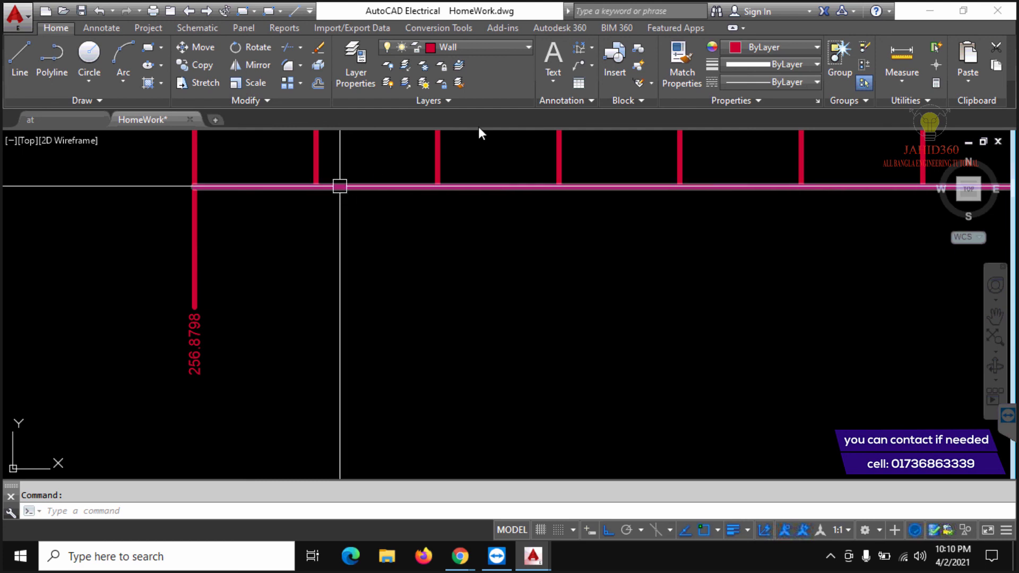
{"action": "left_click", "coordinate": [581, 47]}
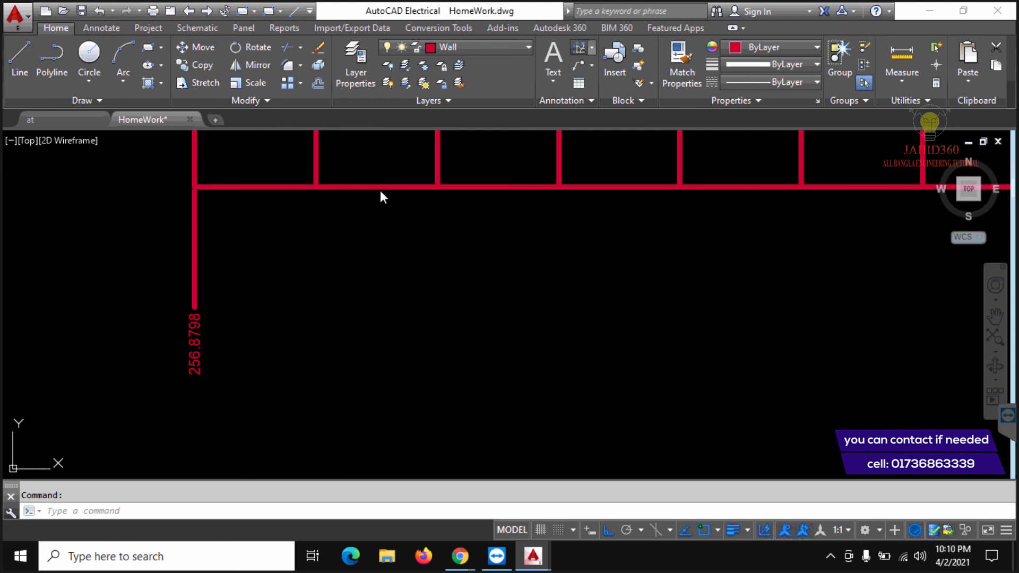
{"action": "left_click", "coordinate": [316, 186]}
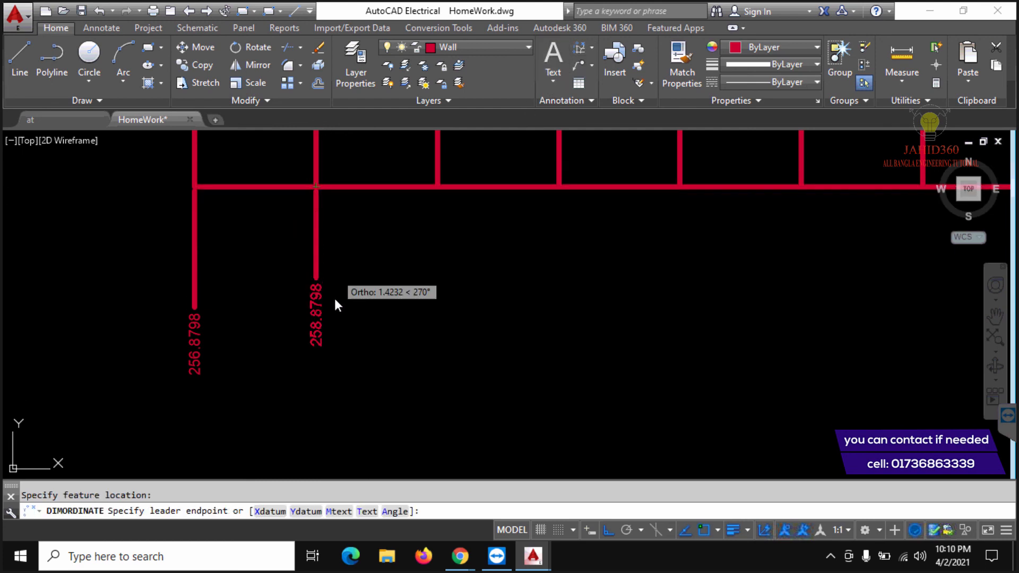
{"action": "left_click", "coordinate": [334, 322]}
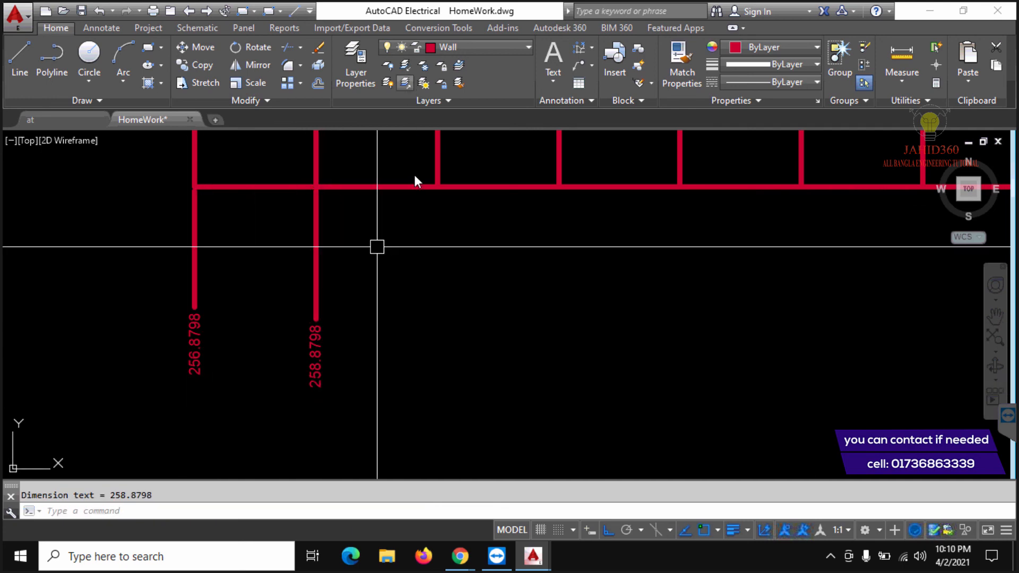
{"action": "key", "text": "Return"}
{"action": "left_click", "coordinate": [436, 186]}
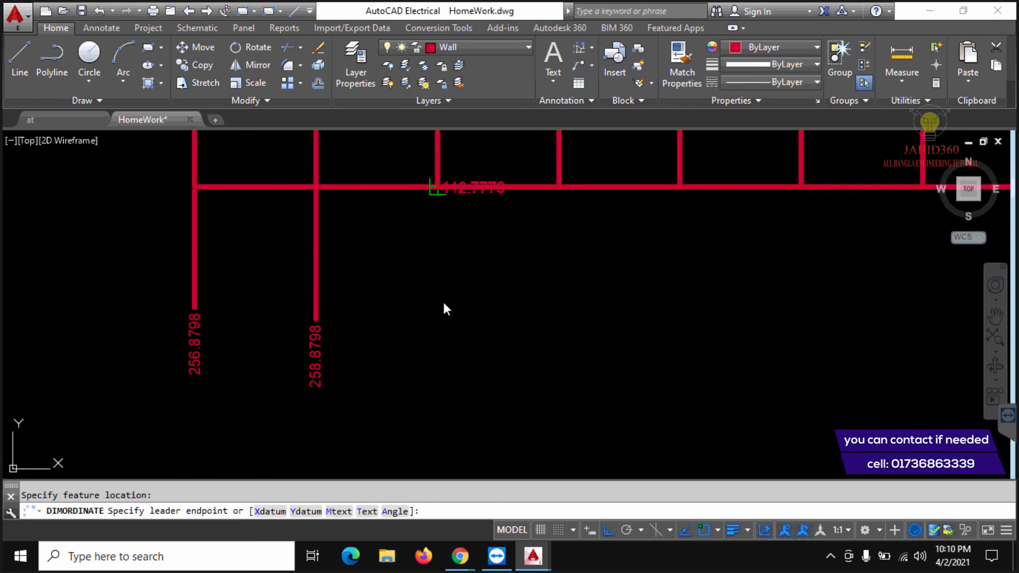
{"action": "left_click", "coordinate": [447, 317]}
{"action": "key", "text": "Return"}
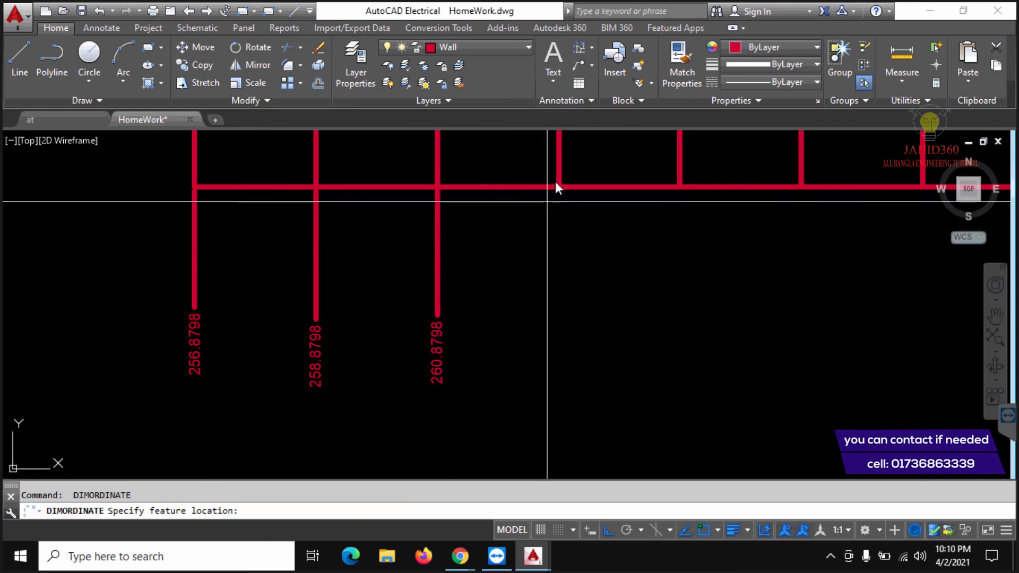
{"action": "left_click", "coordinate": [558, 186]}
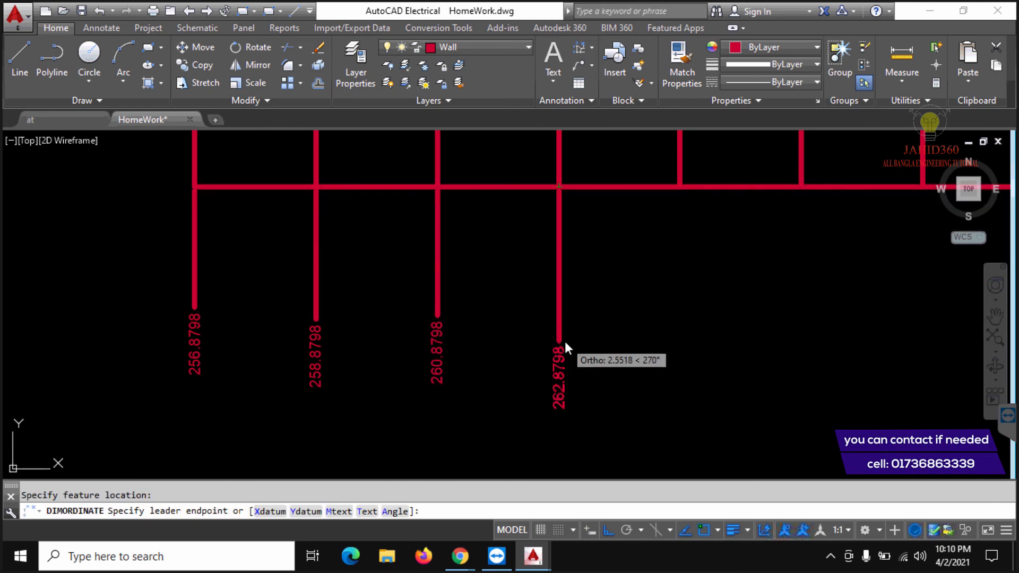
{"action": "left_click", "coordinate": [564, 340]}
- Add ordinate dimensions extending right from the grid's right edge at the first two horizontal lines above the bottom line
{"action": "key", "text": "Return"}
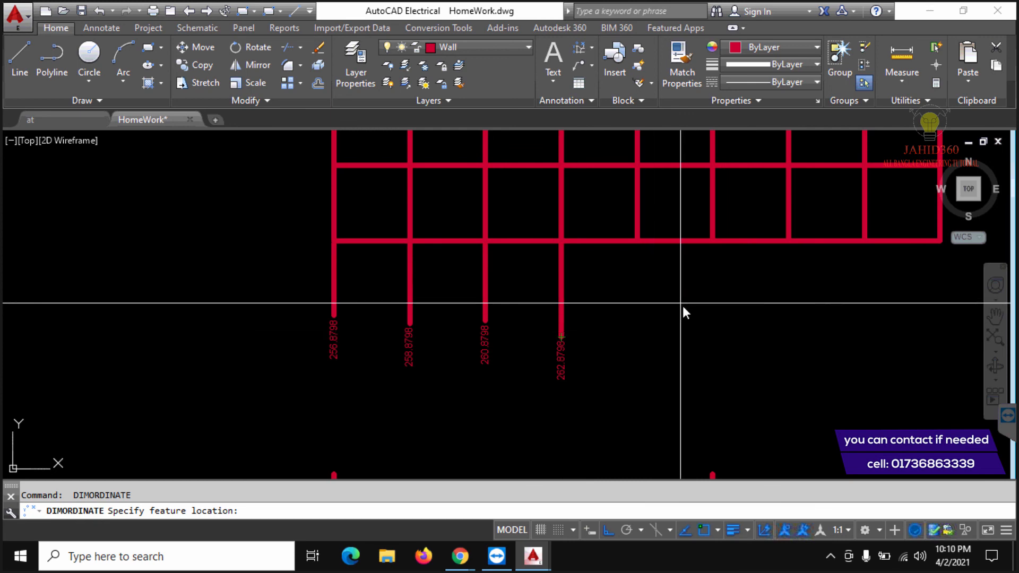
{"action": "middle_click_drag", "start_coordinate": [691, 298], "coordinate": [345, 414]}
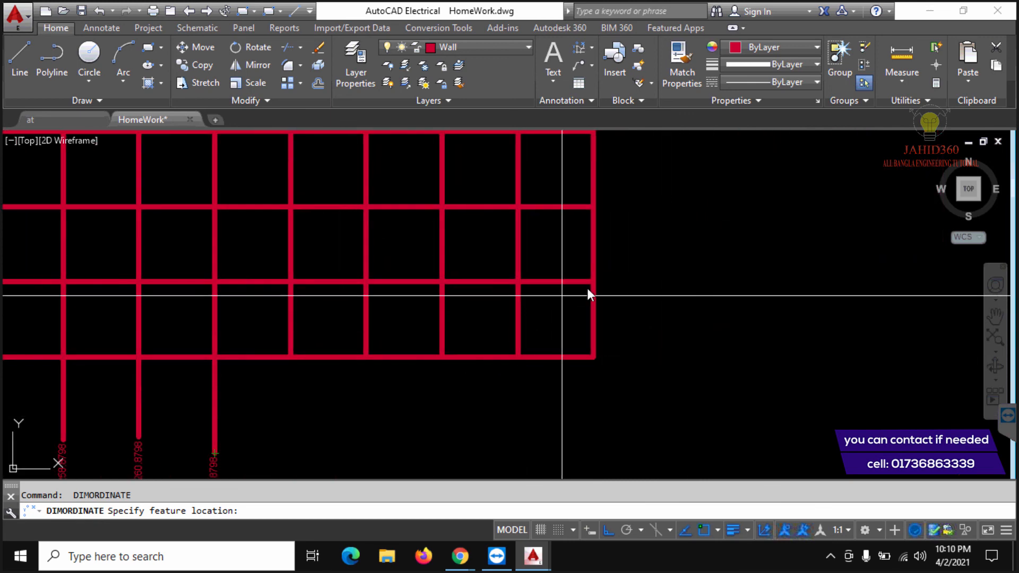
{"action": "left_click", "coordinate": [594, 281]}
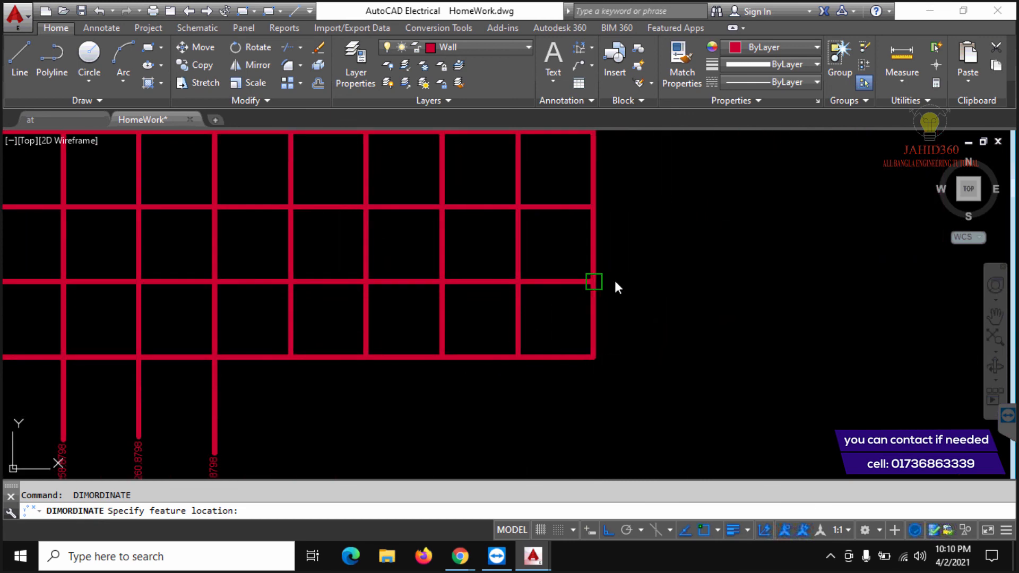
{"action": "left_click", "coordinate": [706, 282]}
{"action": "key", "text": "Return"}
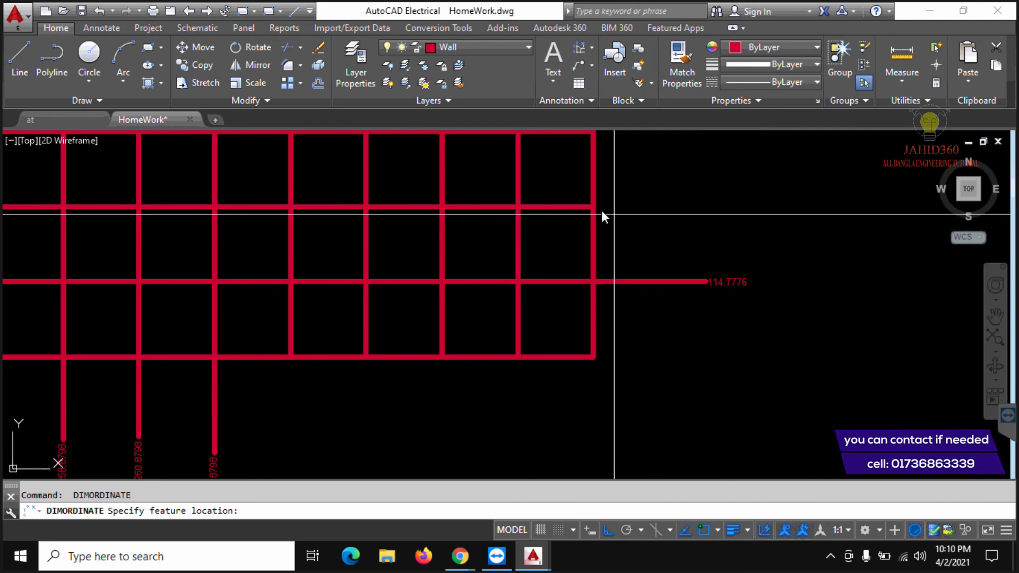
{"action": "left_click", "coordinate": [594, 206]}
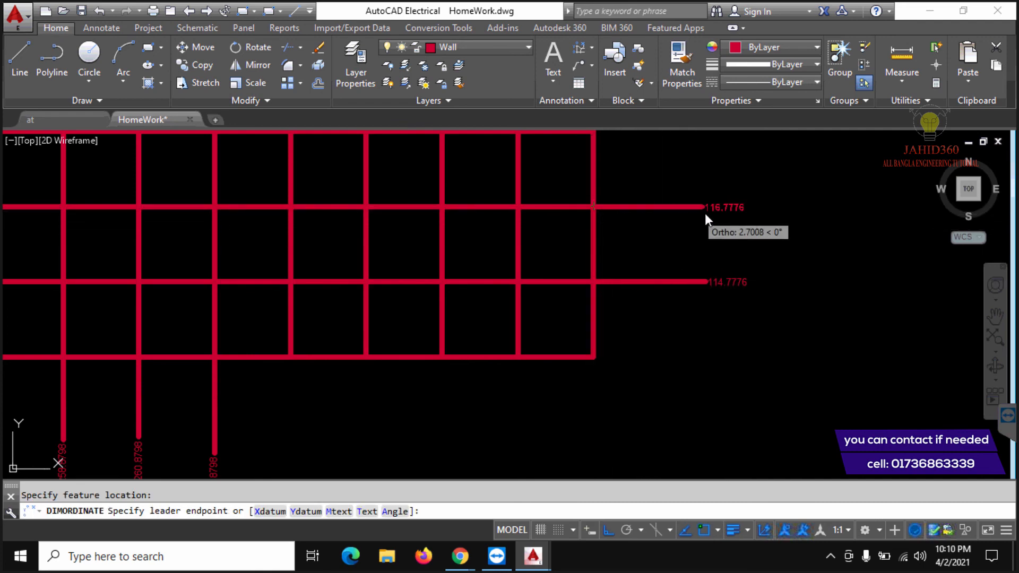
{"action": "left_click", "coordinate": [704, 212]}
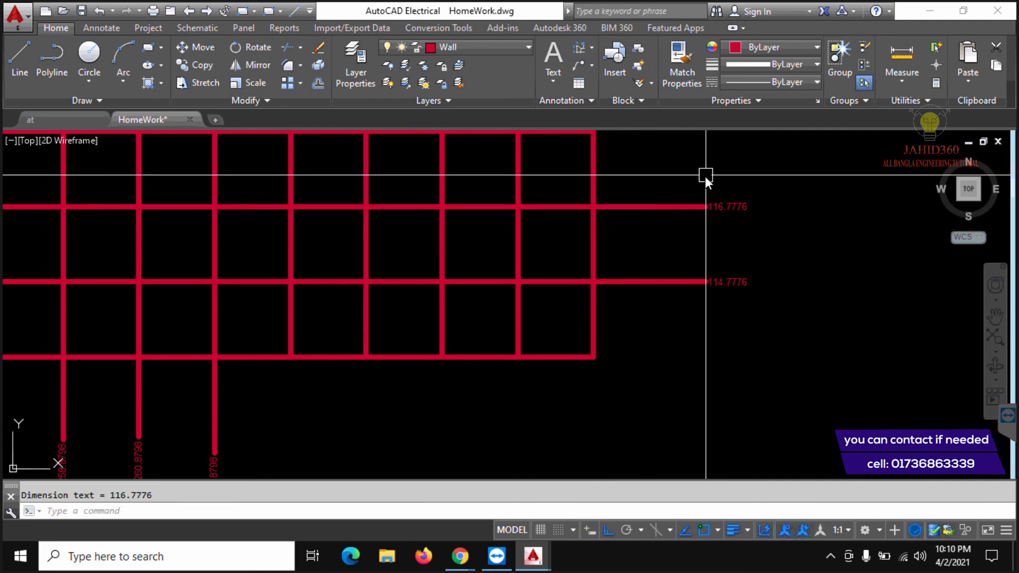
- Delete the two ordinate dimensions beside the grid's right edge
{"action": "left_click", "coordinate": [750, 347]}
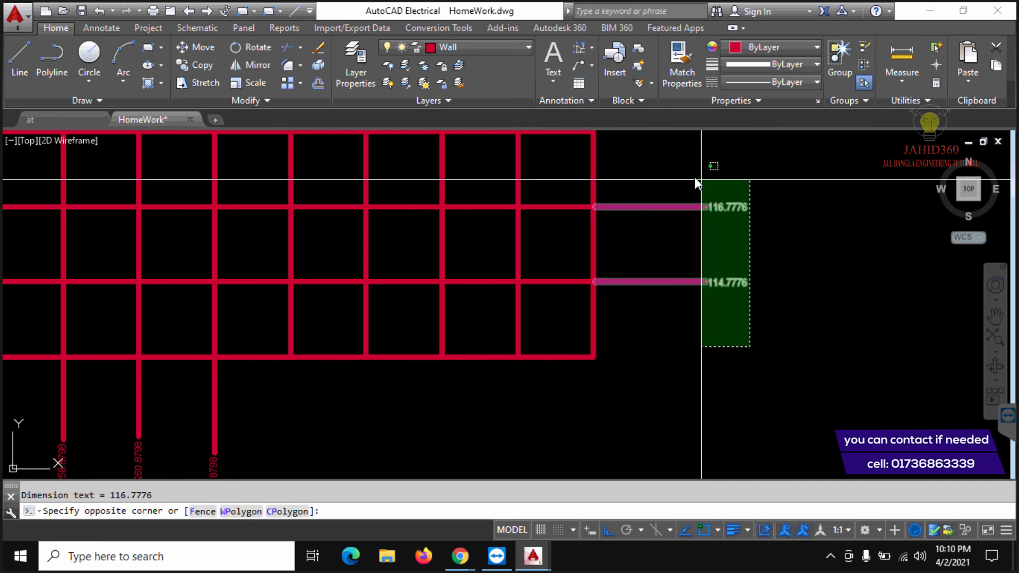
{"action": "left_click", "coordinate": [696, 179]}
{"action": "key", "text": "Delete"}
{"action": "scroll", "coordinate": [666, 267], "scroll_direction": "down", "scroll_amount": 2}
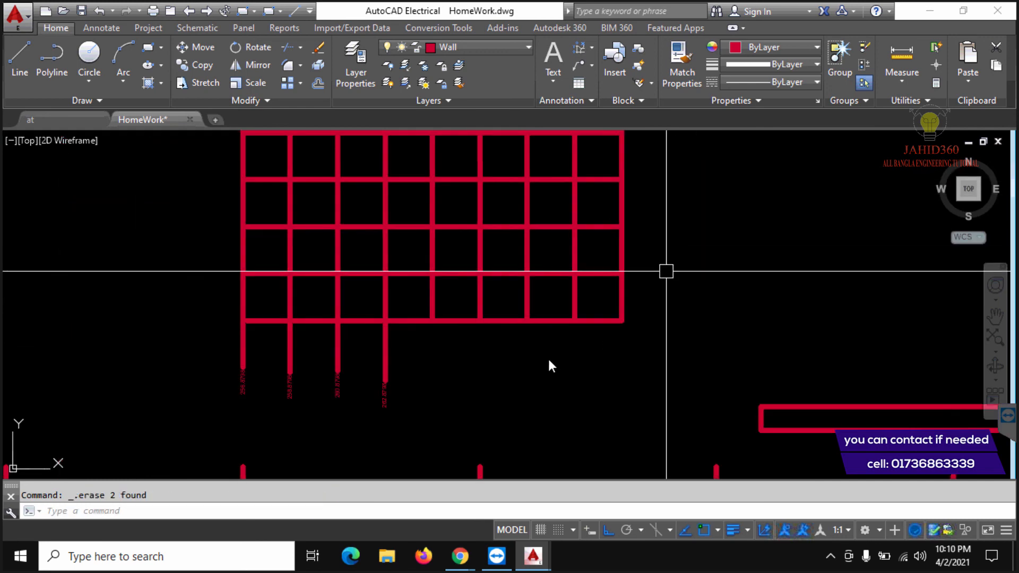
- Delete the four ordinate dimensions below the grid
{"action": "left_click", "coordinate": [496, 364]}
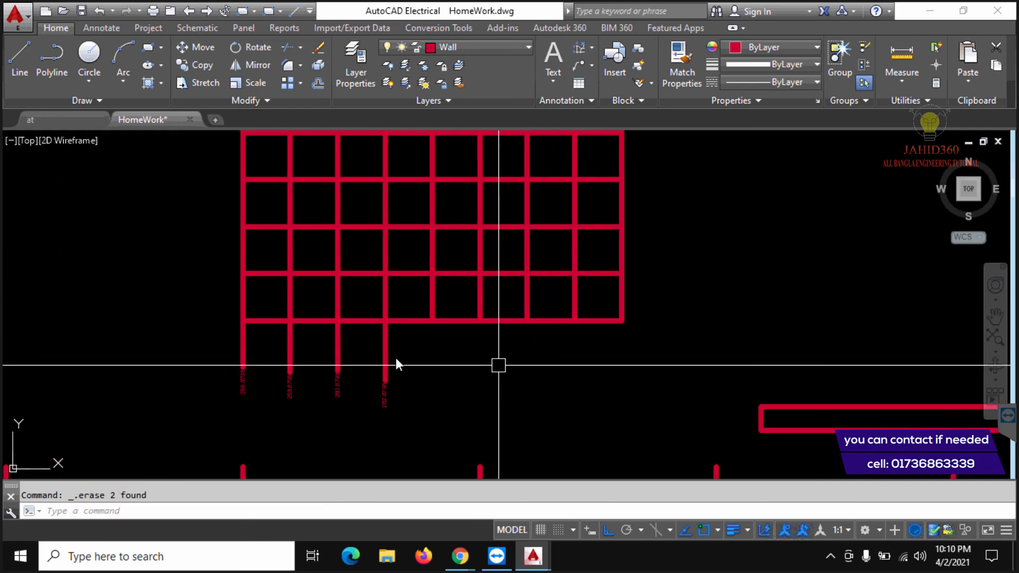
{"action": "left_click", "coordinate": [192, 350]}
{"action": "key", "text": "Delete"}
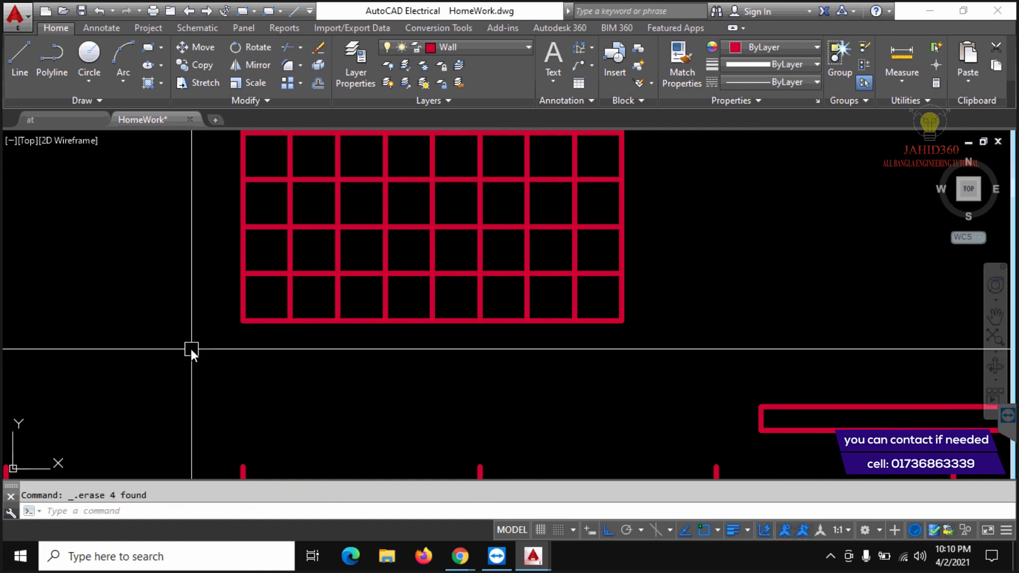